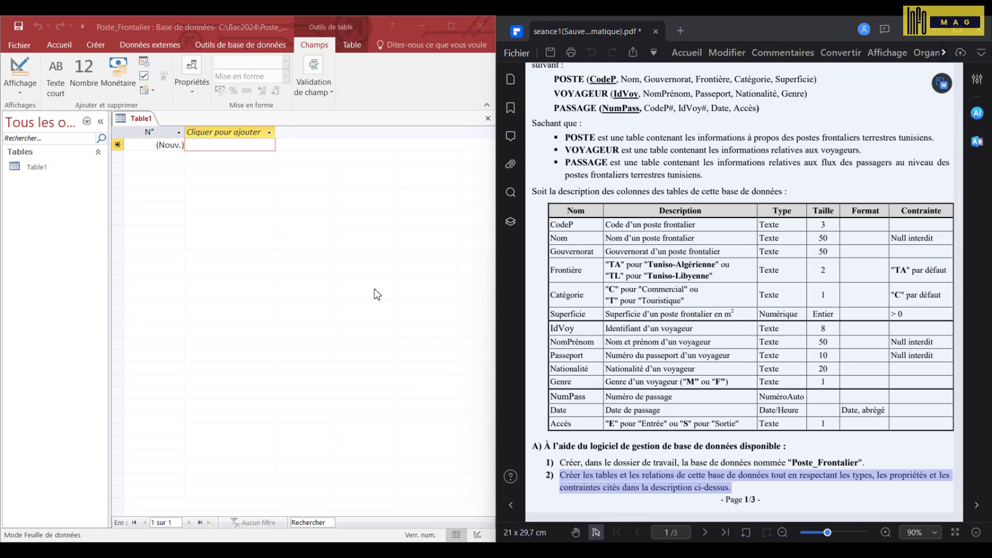
# - Close the empty default Table1 in the Poste_Frontalier database
pyautogui.click(490, 126)
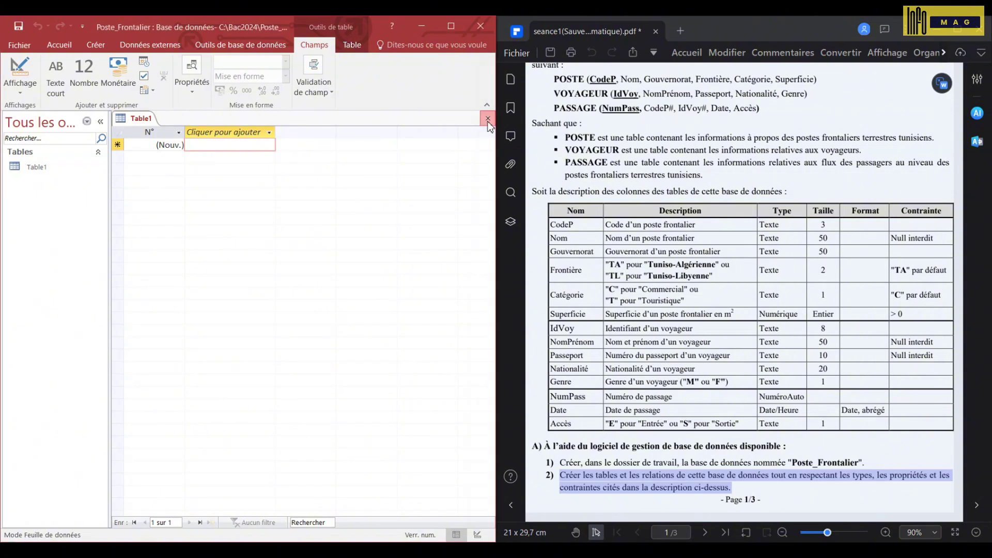
pyautogui.click(488, 123)
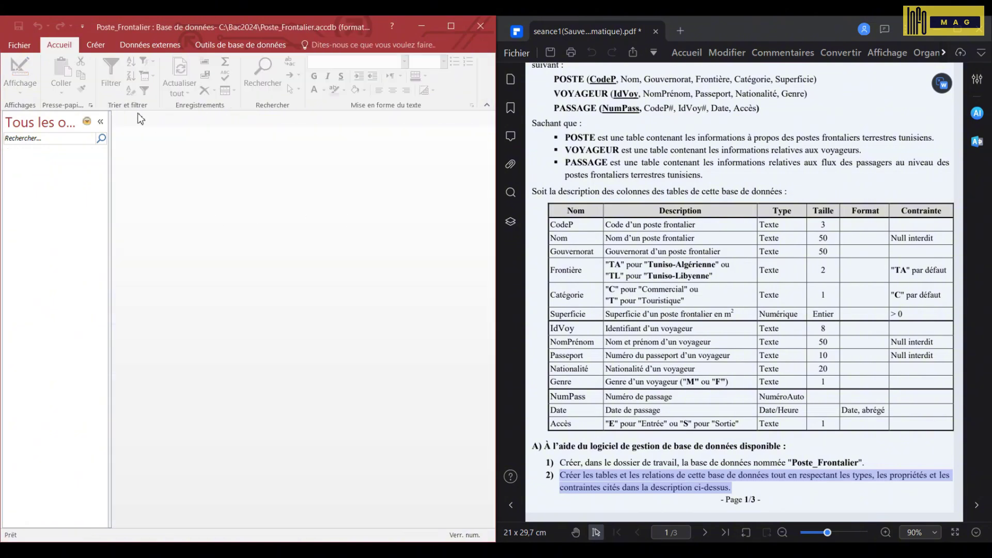
# - Start a new table design with the fields CodeP, Nom and Gouvernorat
pyautogui.click(96, 45)
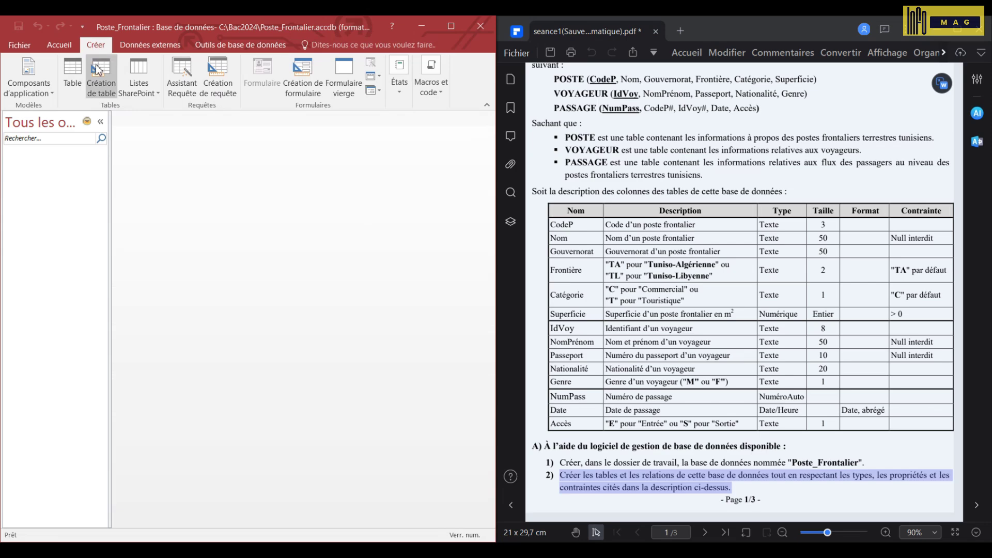
pyautogui.click(106, 96)
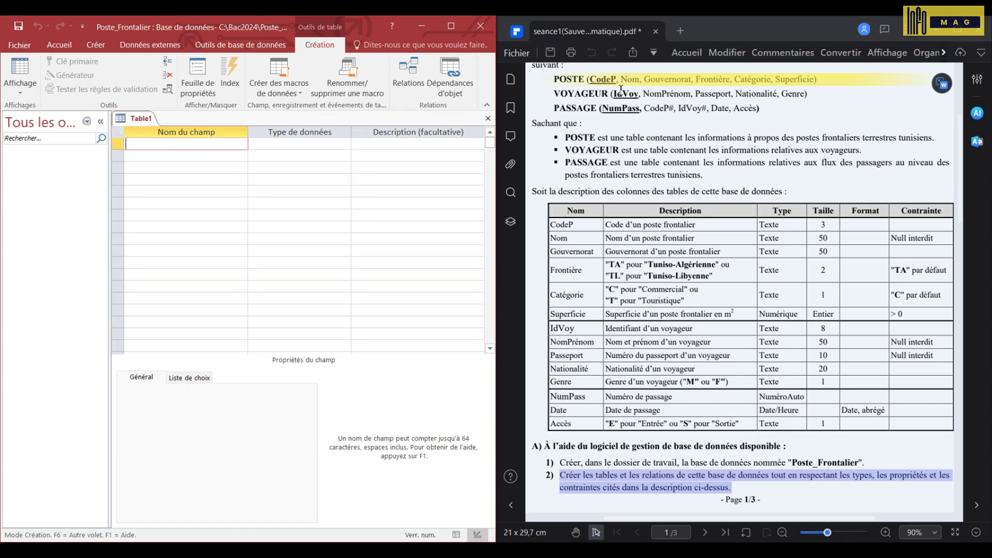
pyautogui.write('CodeP')
pyautogui.press('Down')
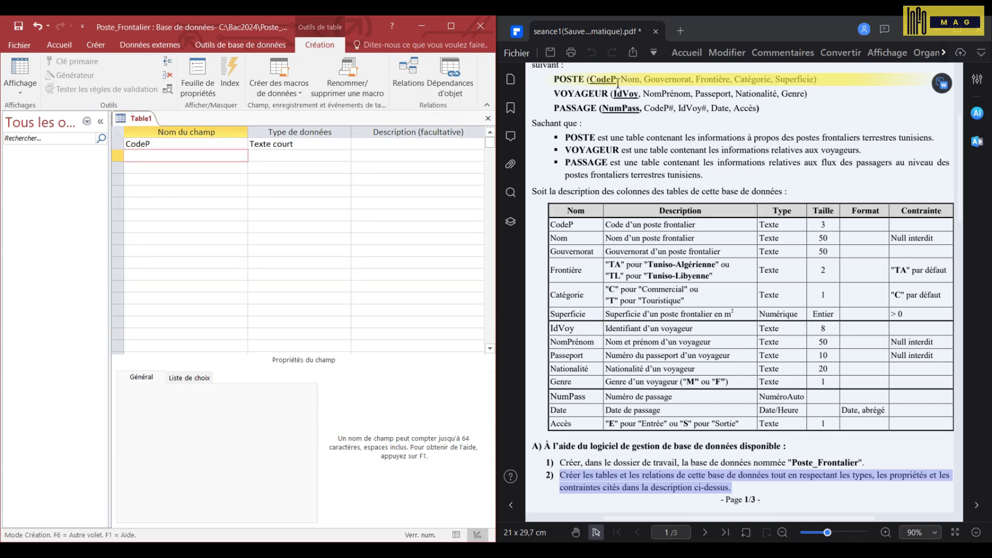
pyautogui.write('Nom')
pyautogui.press('Down')
pyautogui.write('Go')
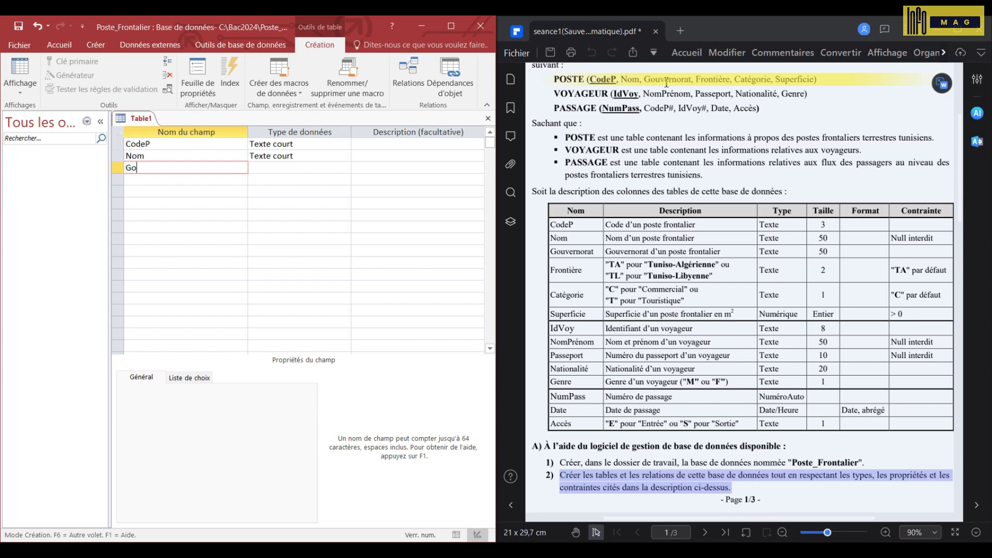
pyautogui.write('uvernorat')
pyautogui.press('Down')
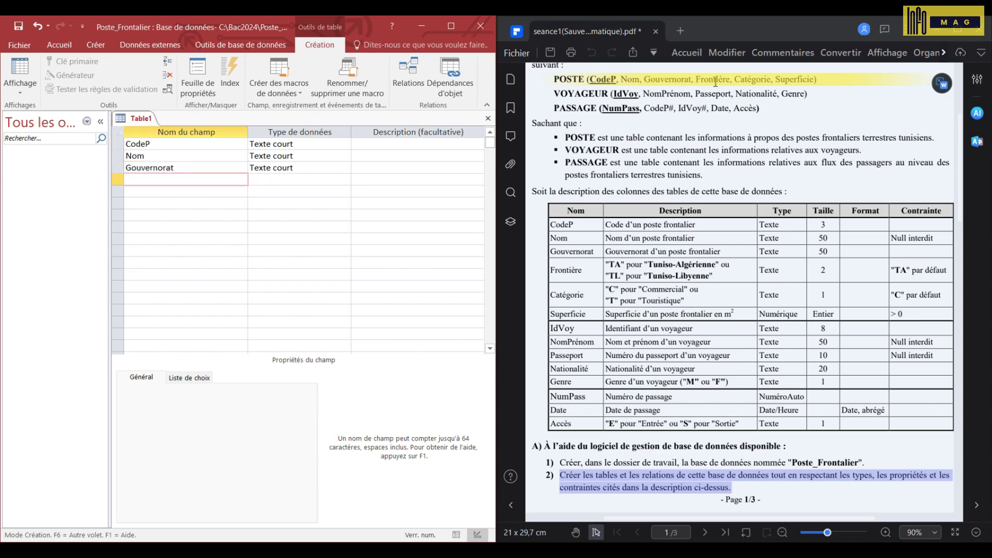
# - Add the fields Frontiere, Categorie and Superficie to the table design
pyautogui.write('Frontiere')
pyautogui.press('Down')
pyautogui.write('C')
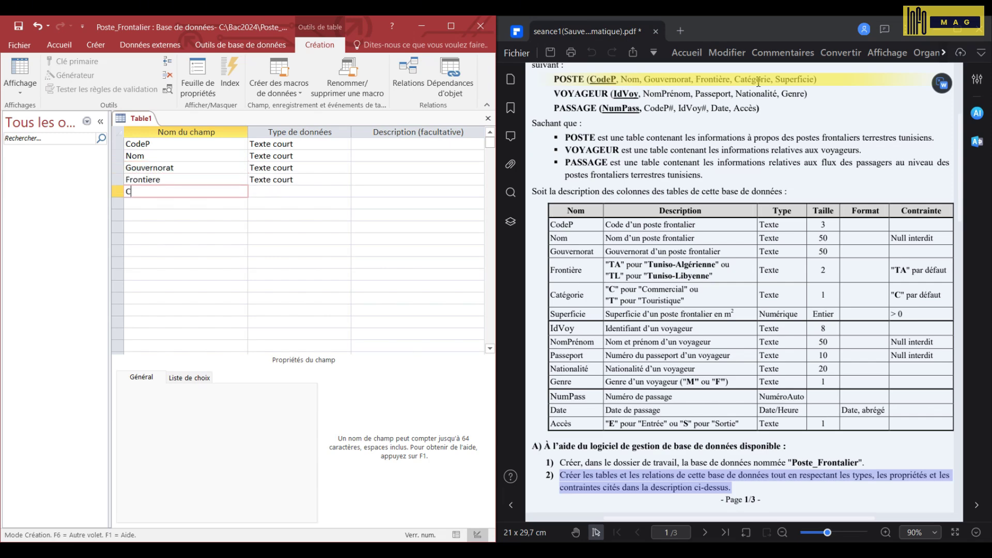
pyautogui.write('ategorie')
pyautogui.press('Down')
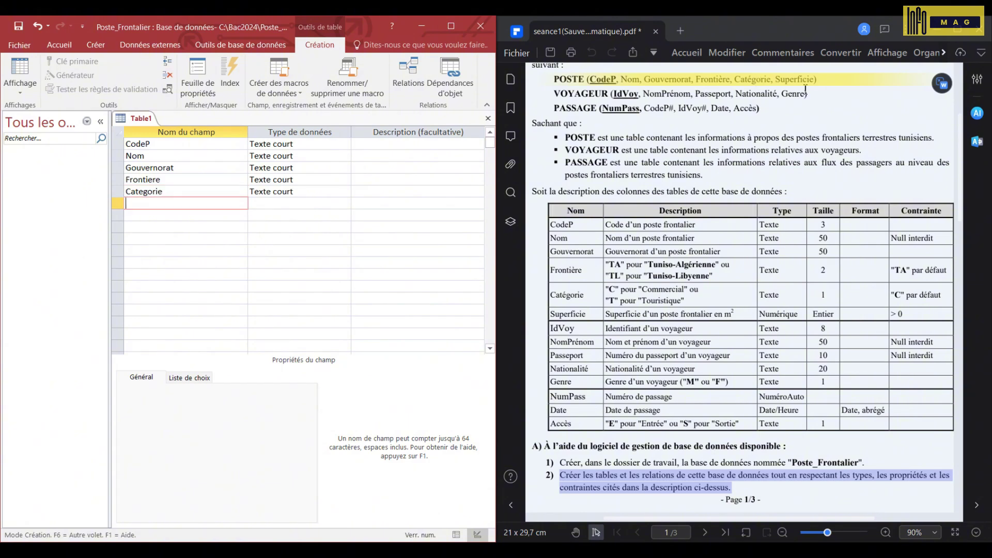
pyautogui.write('Superficie')
pyautogui.scroll(-1, 805, 88)
pyautogui.press('Down')
pyautogui.press('Down')
pyautogui.press('Down')
pyautogui.press('Down')
pyautogui.press('Down')
pyautogui.press('Down')
pyautogui.press('Down')
pyautogui.press('Down')
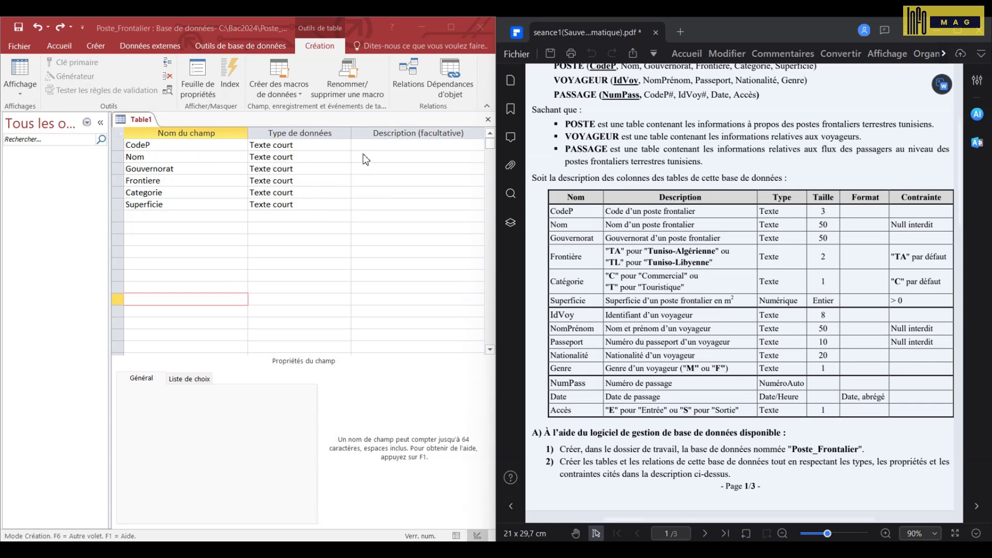
# - Set CodeP's field size to 3, and make Nom size 50 and required
pyautogui.click(297, 146)
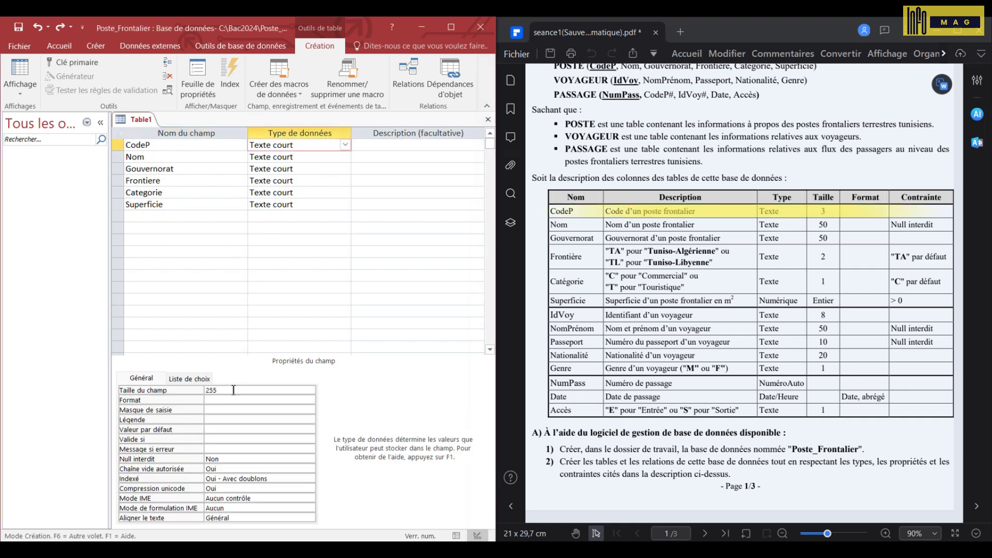
pyautogui.moveTo(234, 391); pyautogui.dragTo(152, 388)
pyautogui.write('3')
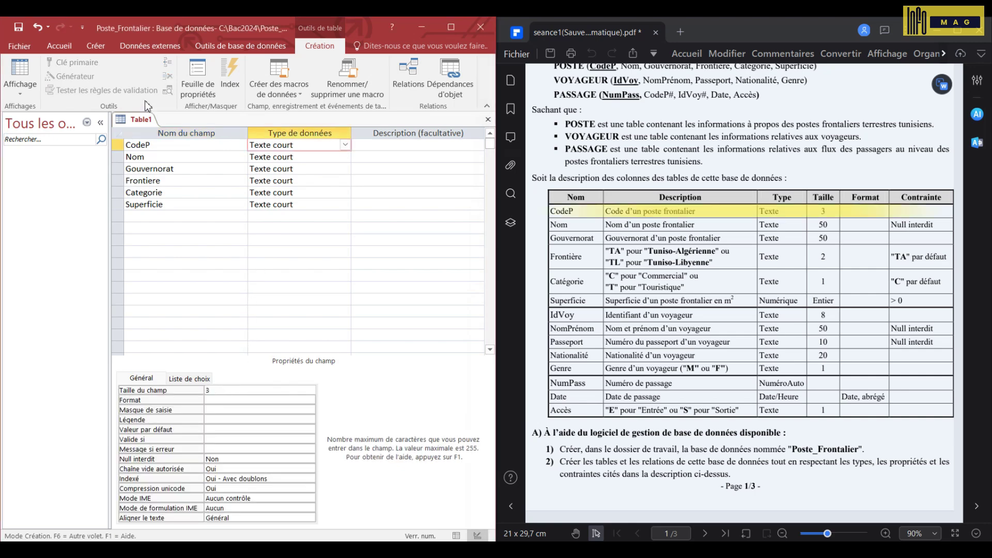
pyautogui.click(148, 156)
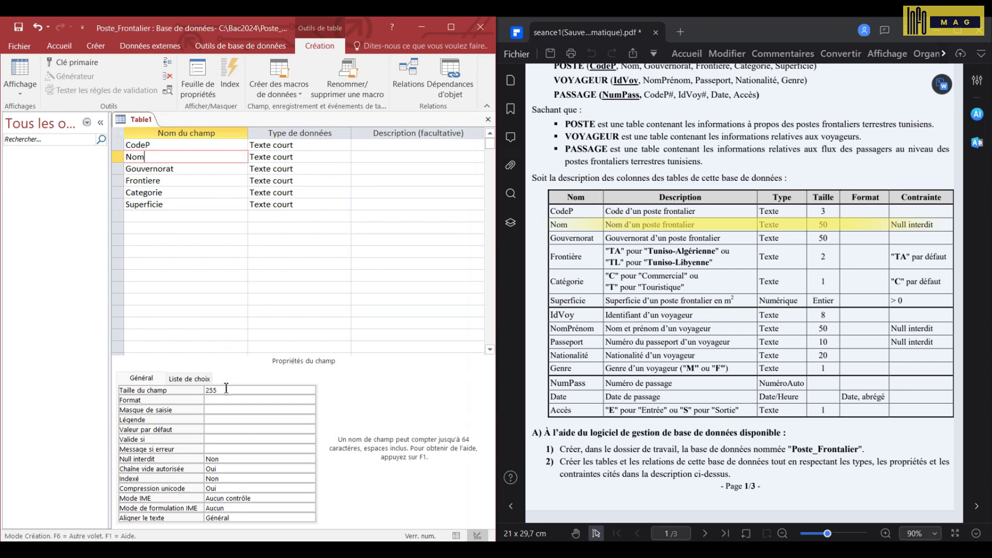
pyautogui.moveTo(228, 390); pyautogui.dragTo(173, 391)
pyautogui.write('50')
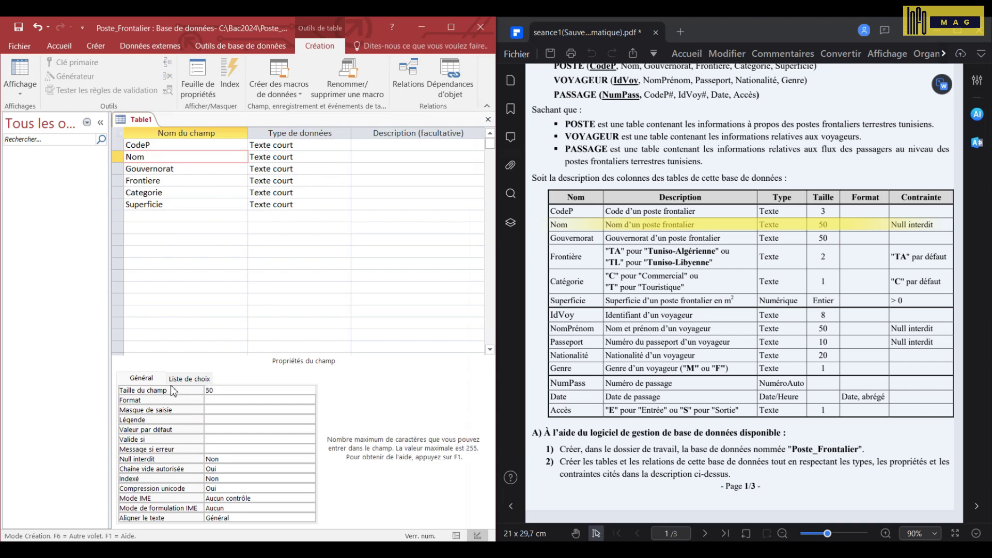
pyautogui.click(187, 460)
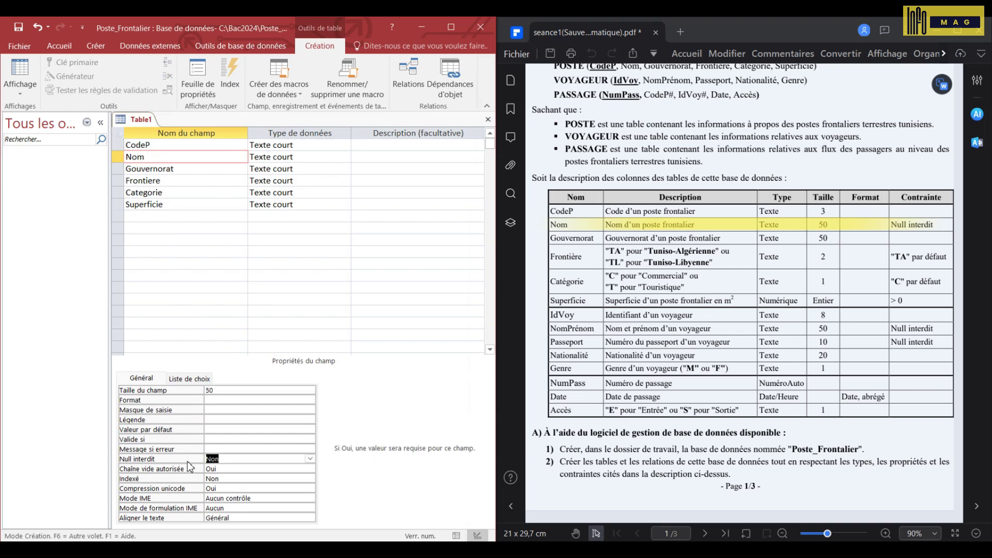
pyautogui.doubleClick(193, 461)
# - Set Gouvernorat's field size to 50 and Frontiere's to 2
pyautogui.click(153, 168)
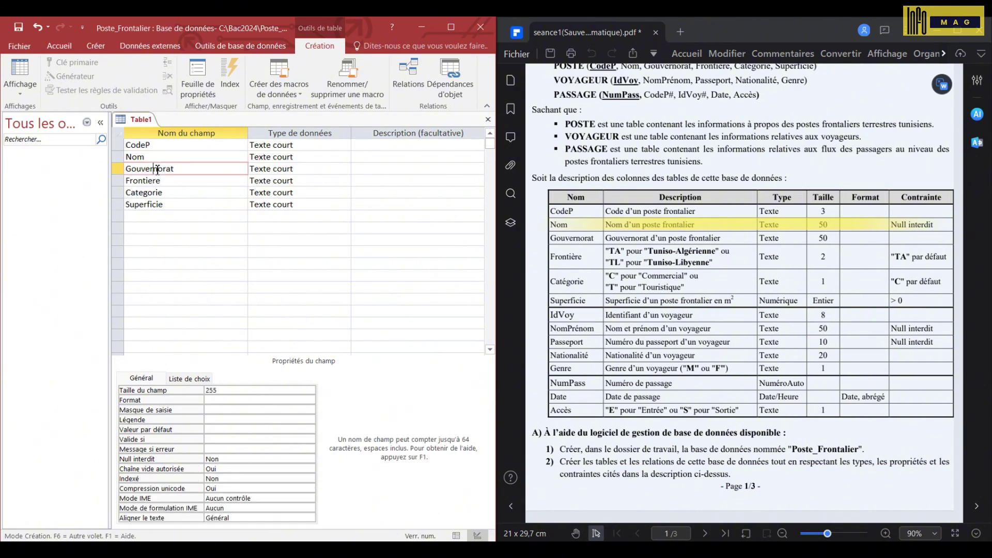
pyautogui.doubleClick(230, 390)
pyautogui.write('50')
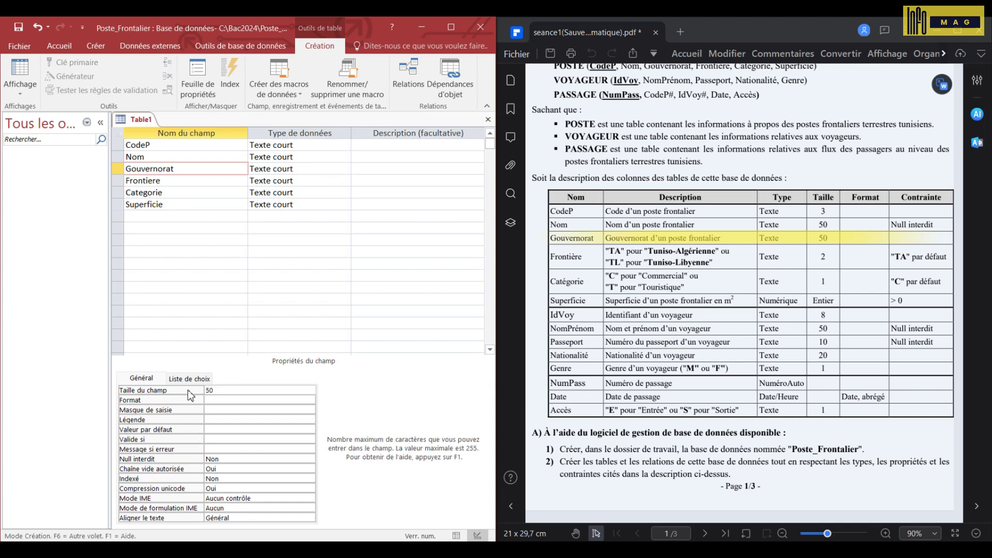
pyautogui.click(160, 182)
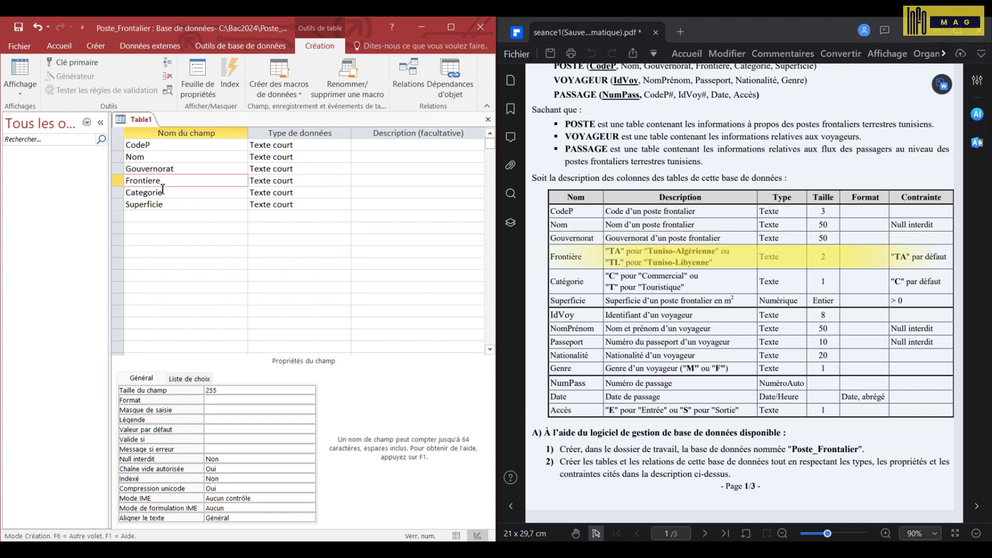
pyautogui.doubleClick(231, 391)
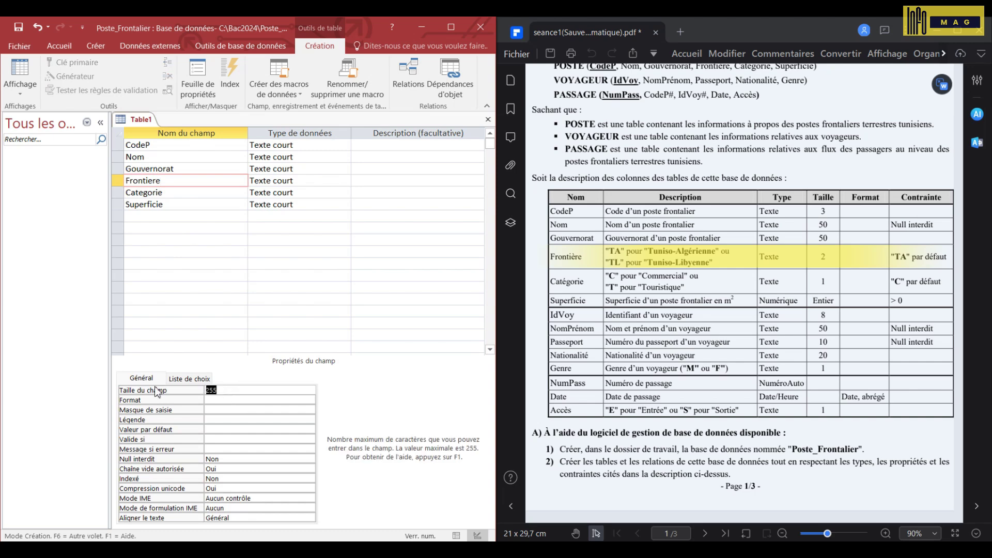
pyautogui.write('2')
# - Give Frontiere the validation rule "TA" Ou "TL" and default value "TA"
pyautogui.click(221, 440)
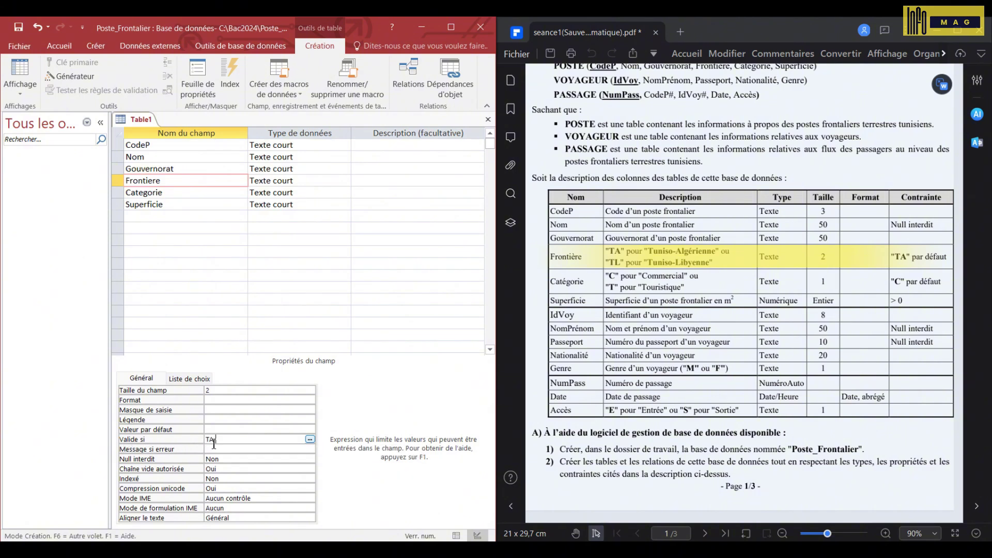
pyautogui.write('TA ou TL')
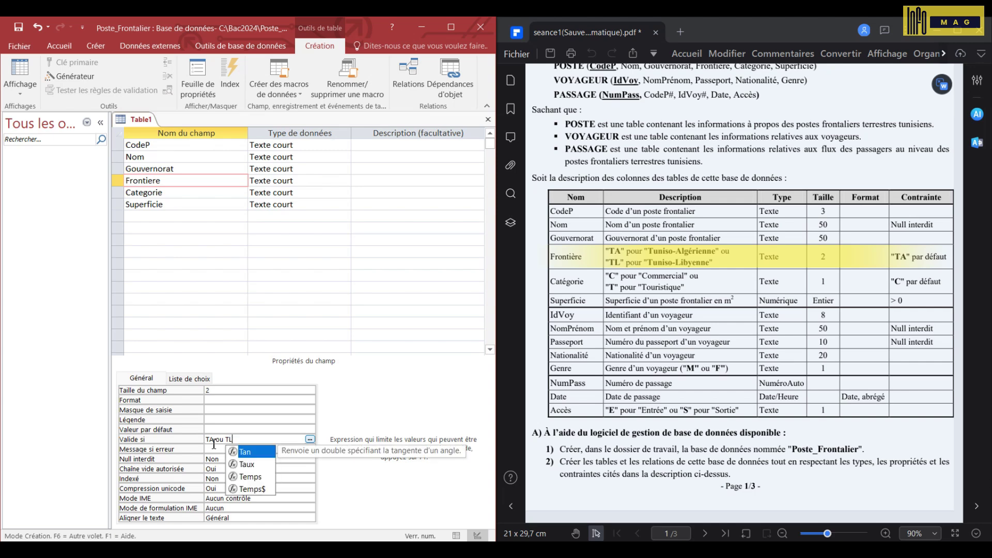
pyautogui.press('Return')
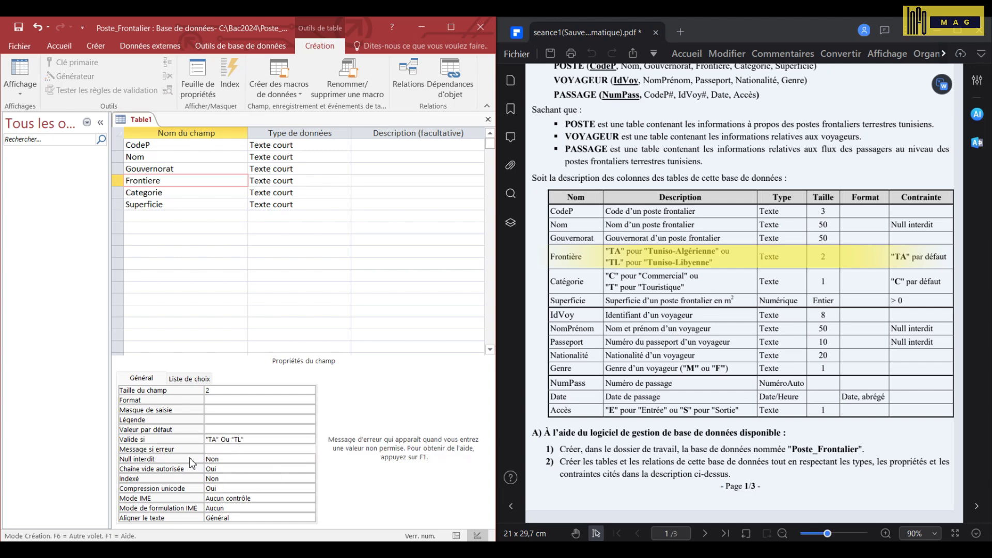
pyautogui.click(219, 430)
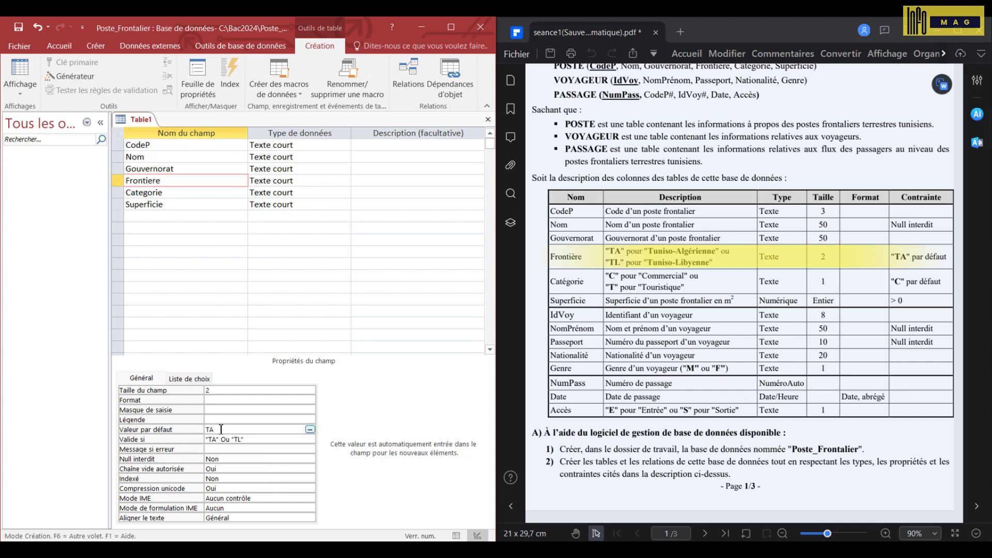
pyautogui.press('Return')
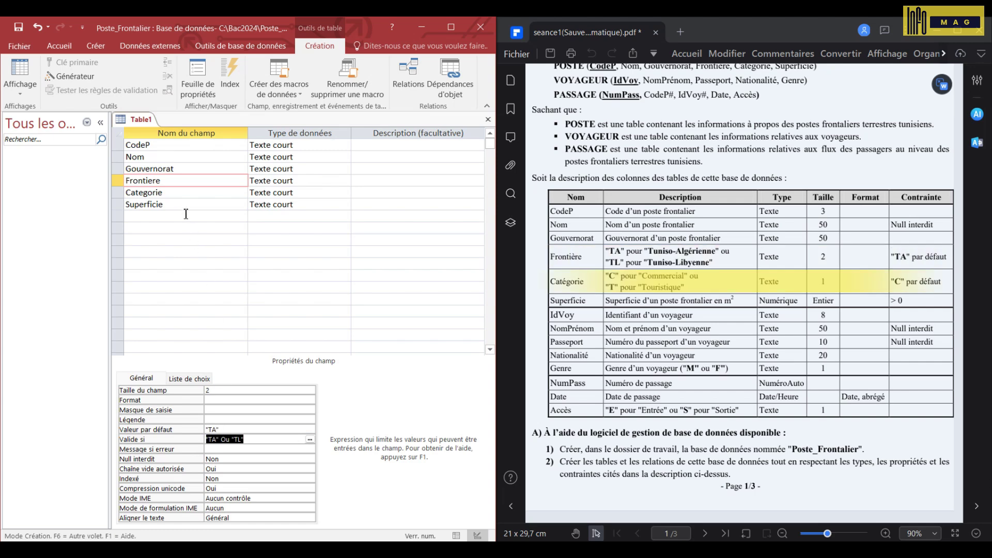
# - Give Categorie field size 1 and a validation rule of "C" Ou "T"
pyautogui.click(176, 192)
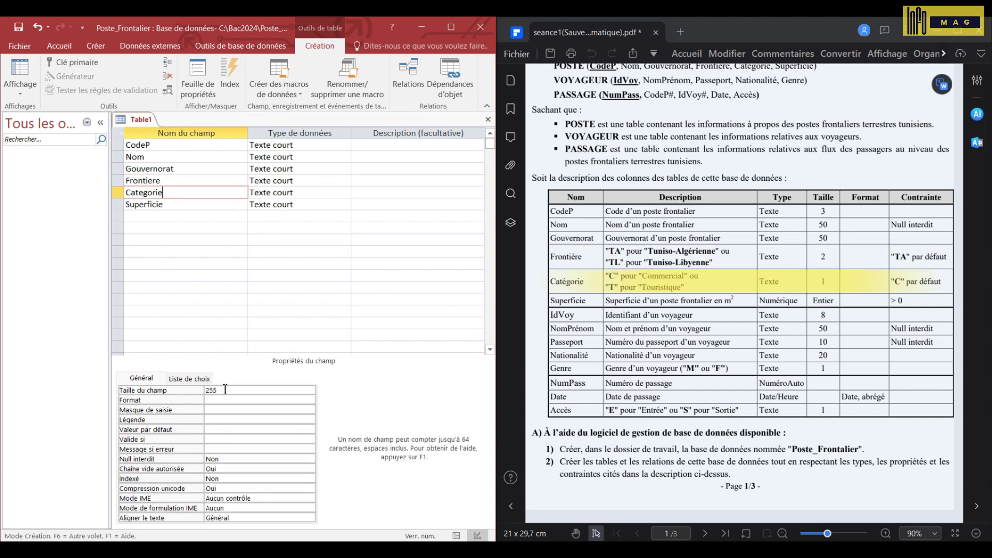
pyautogui.click(166, 391)
pyautogui.write('1')
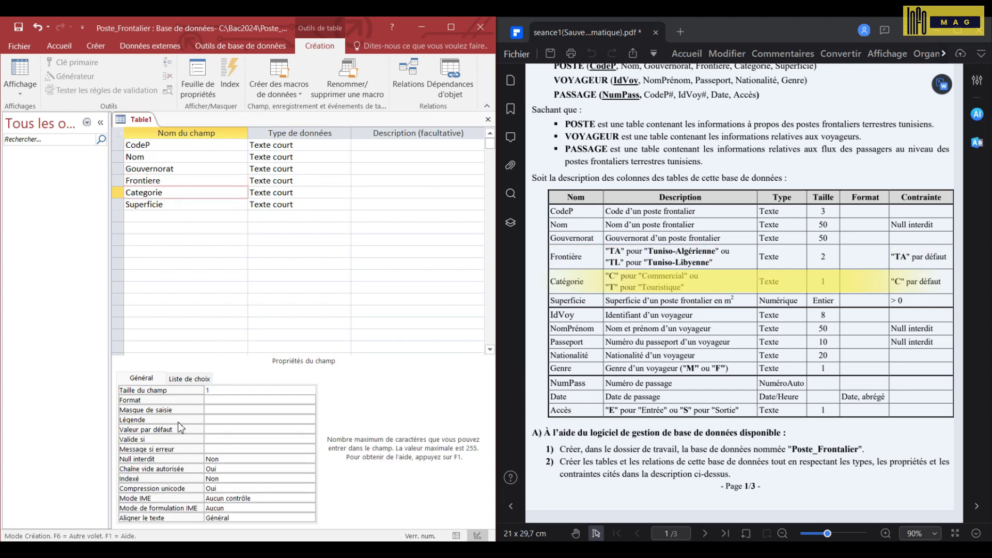
pyautogui.click(227, 440)
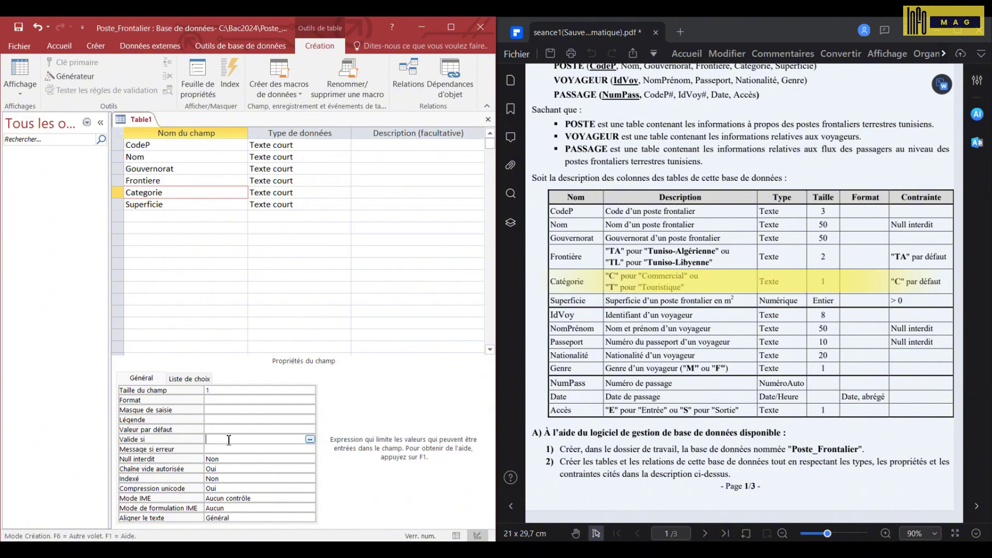
pyautogui.write('C" Ou "T"')
pyautogui.click(221, 429)
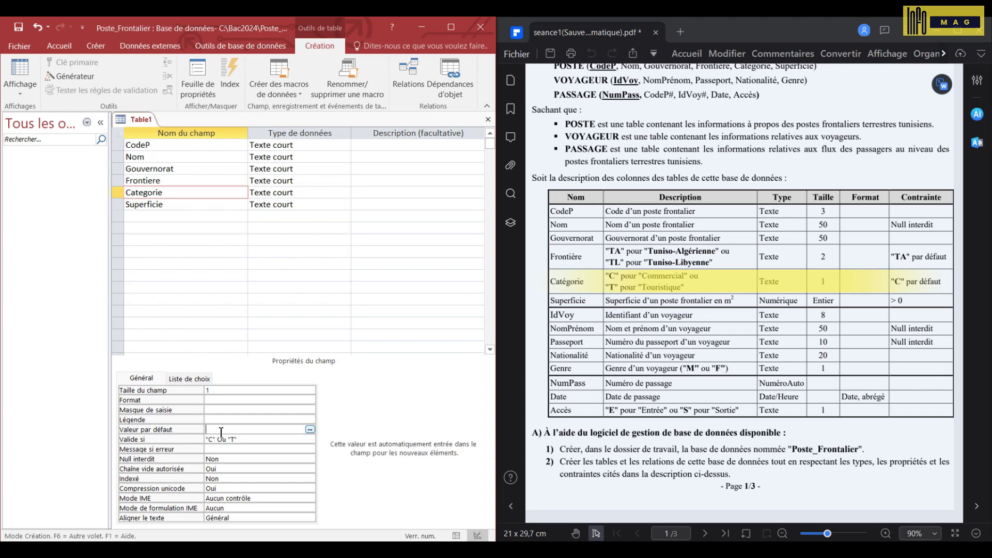
# - Make Superficie a Numérique field of size Entier with validation rule >0
pyautogui.click(209, 206)
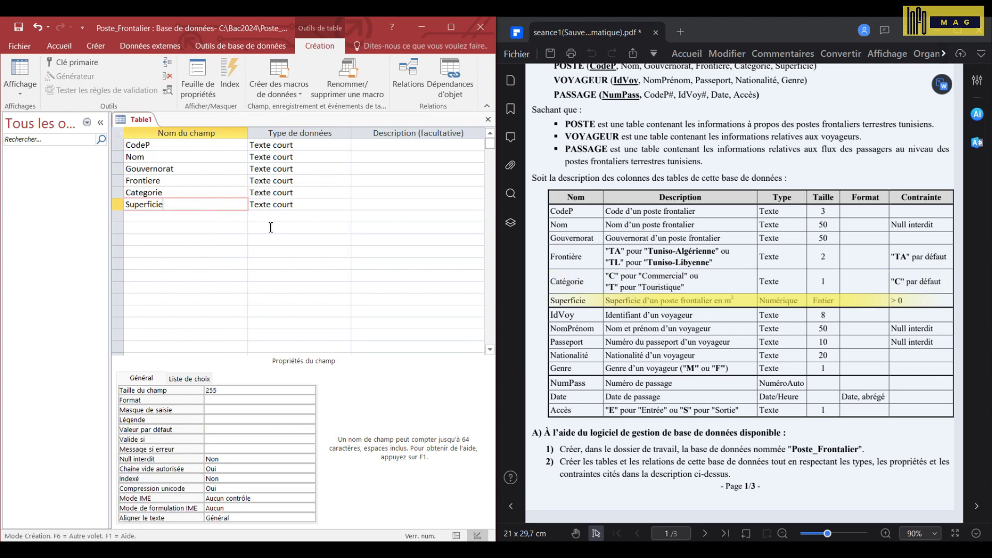
pyautogui.click(338, 204)
pyautogui.click(345, 205)
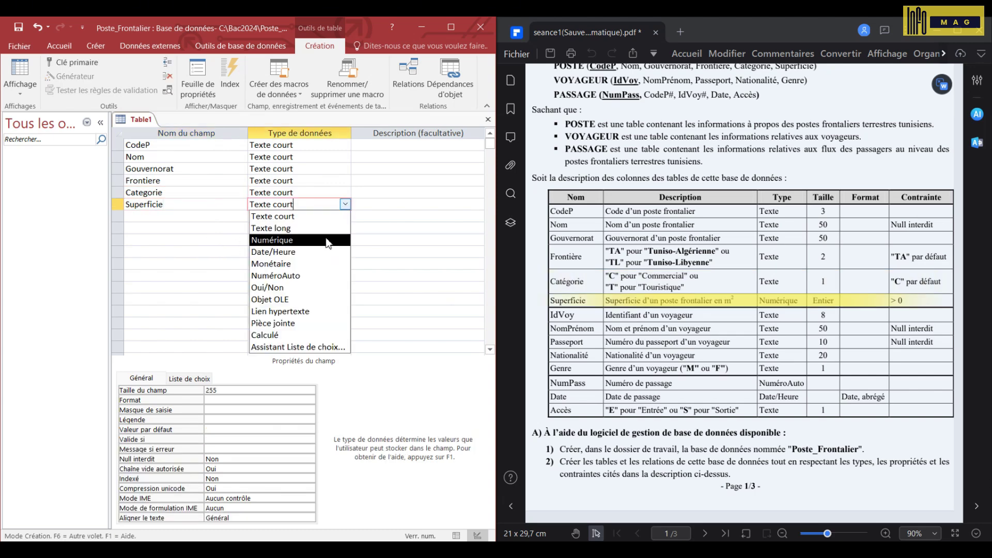
pyautogui.click(303, 240)
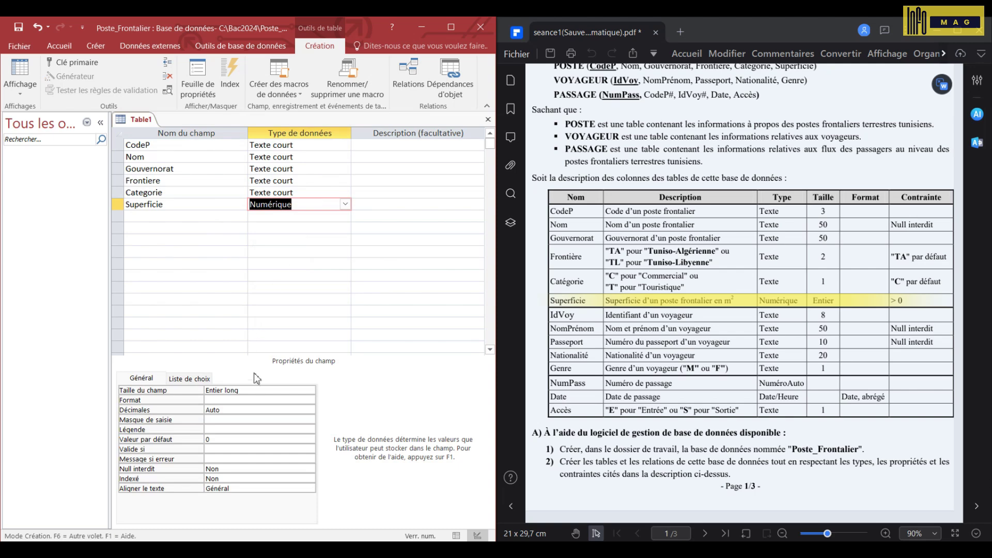
pyautogui.click(285, 390)
pyautogui.click(310, 392)
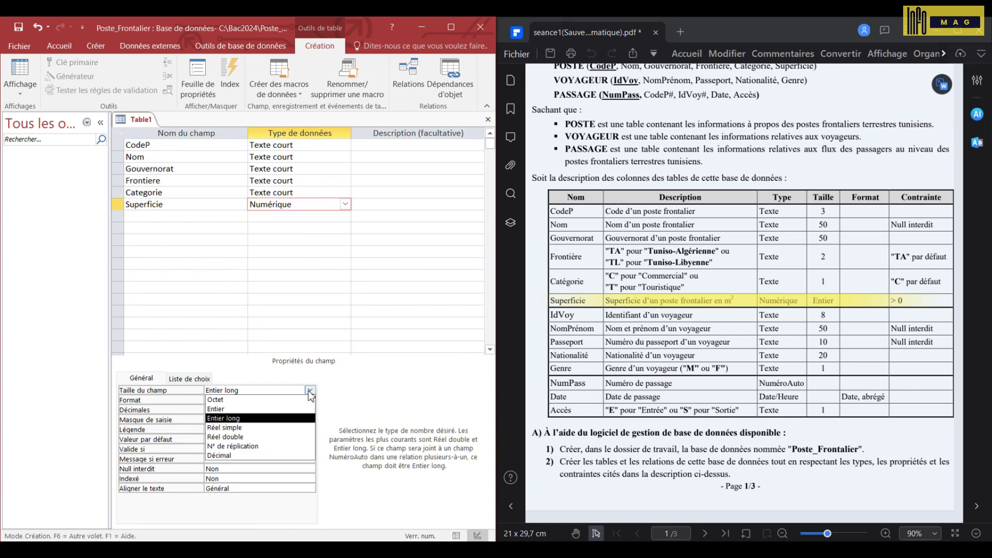
pyautogui.click(279, 409)
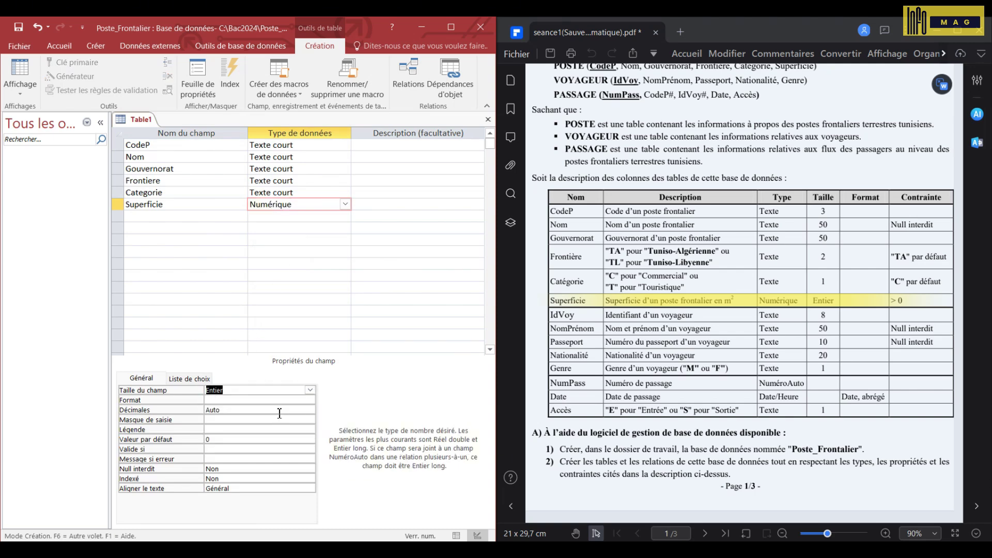
pyautogui.click(209, 448)
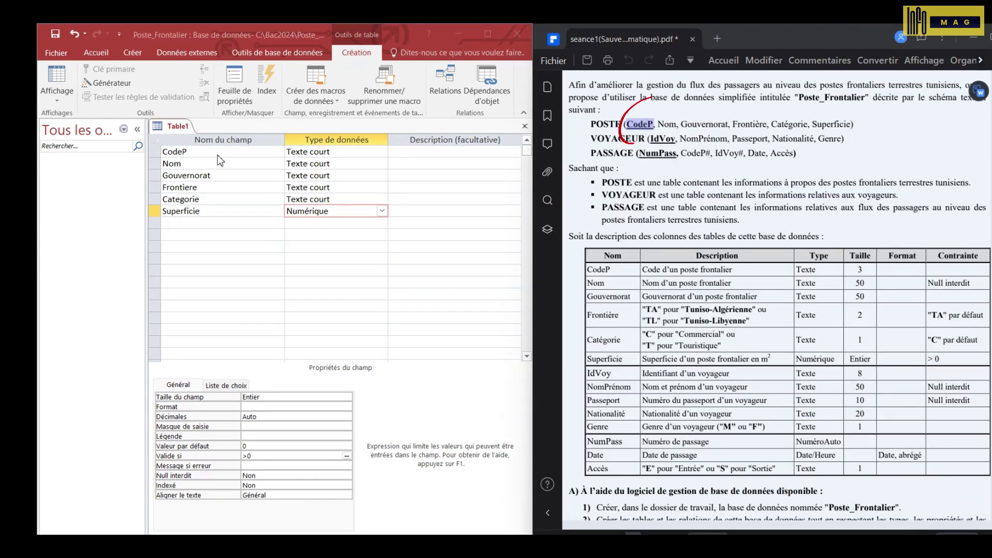
# - Make CodeP the primary key and save the table as Poste
pyautogui.click(178, 146)
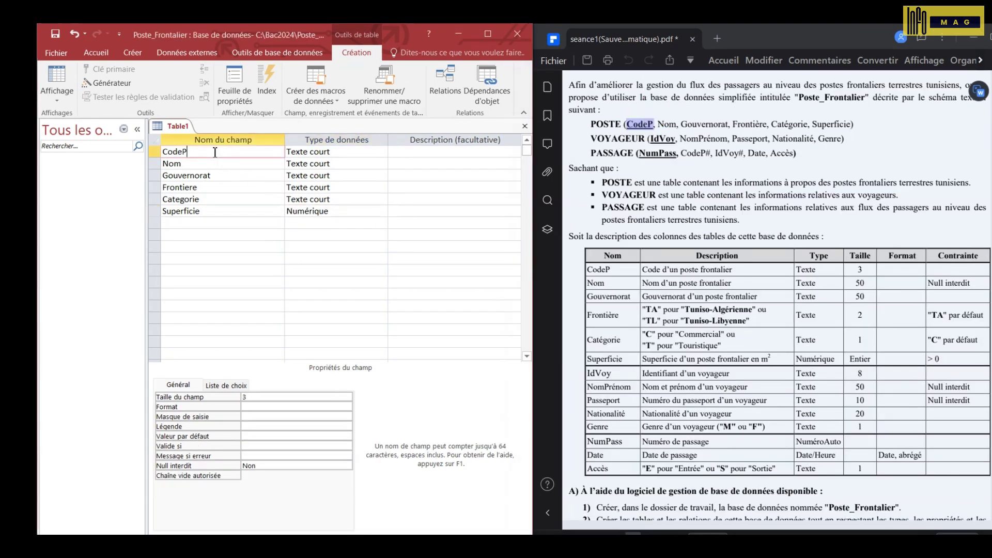
pyautogui.click(111, 70)
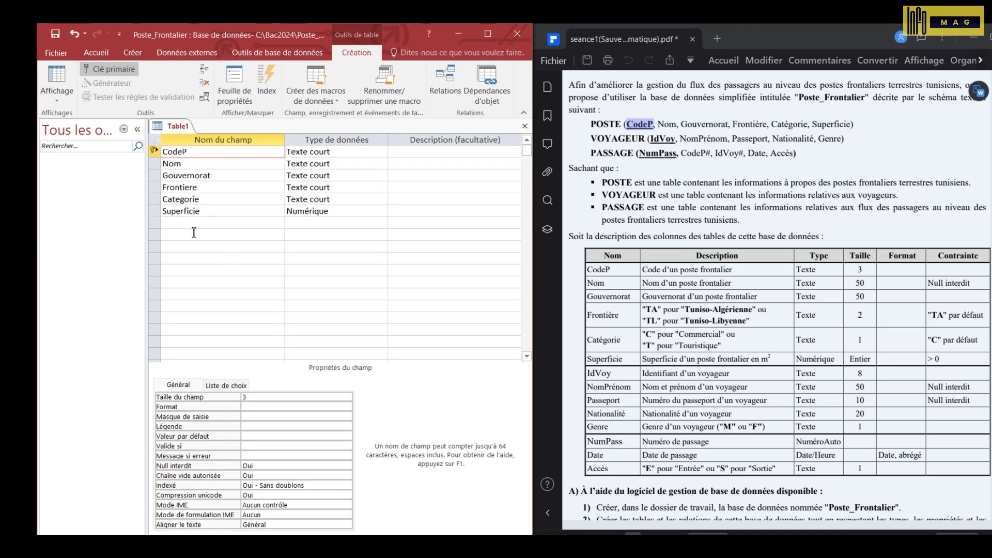
pyautogui.click(55, 35)
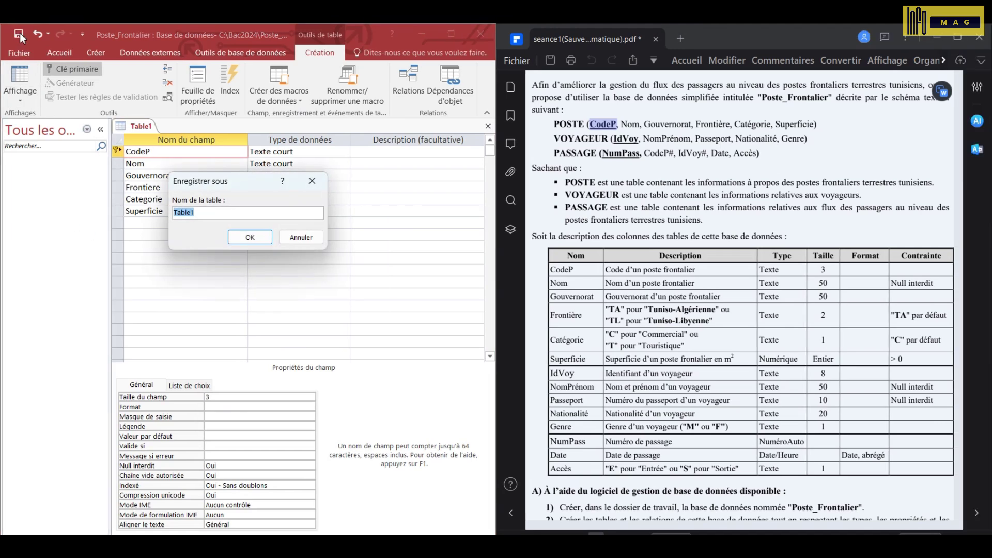
pyautogui.write('Pos')
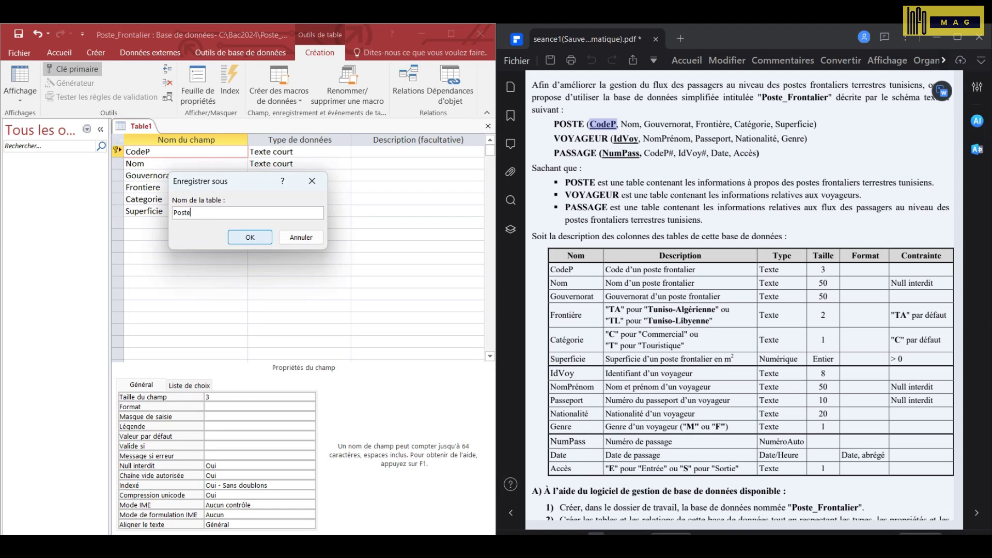
pyautogui.write('te')
pyautogui.click(235, 243)
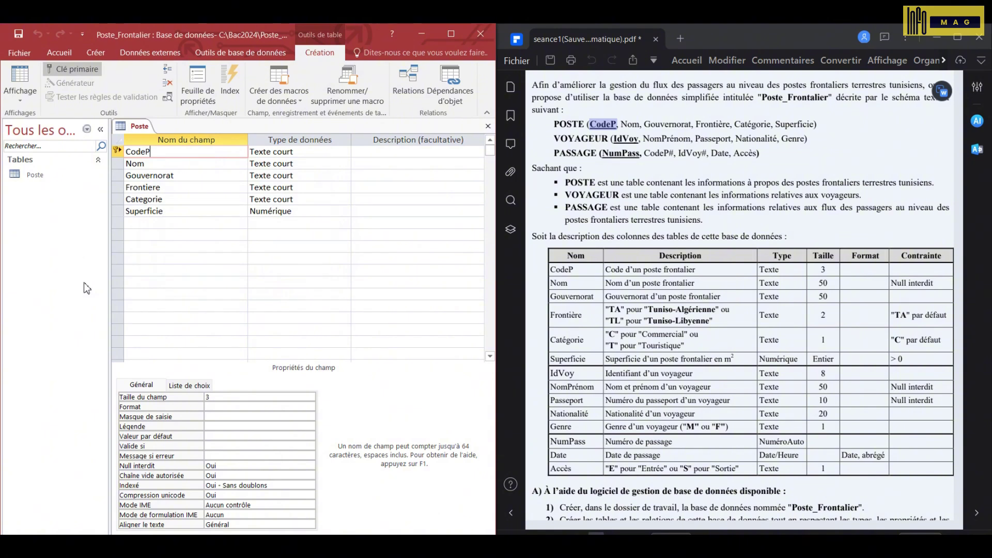
# - Create a new table design with fields IdVoy, NomPrenom, Passeport, Nationalite and Genre
pyautogui.click(96, 52)
pyautogui.click(101, 75)
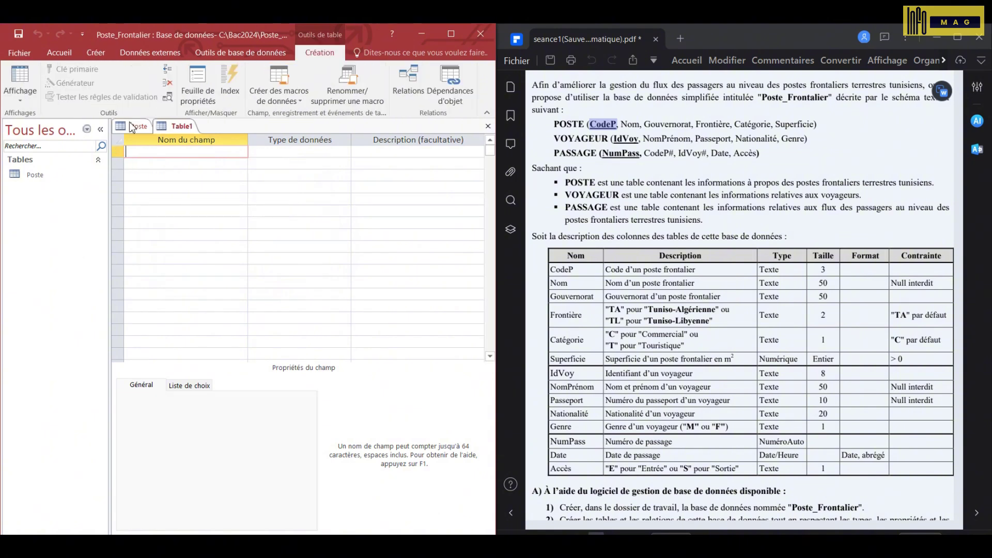
pyautogui.write('Id')
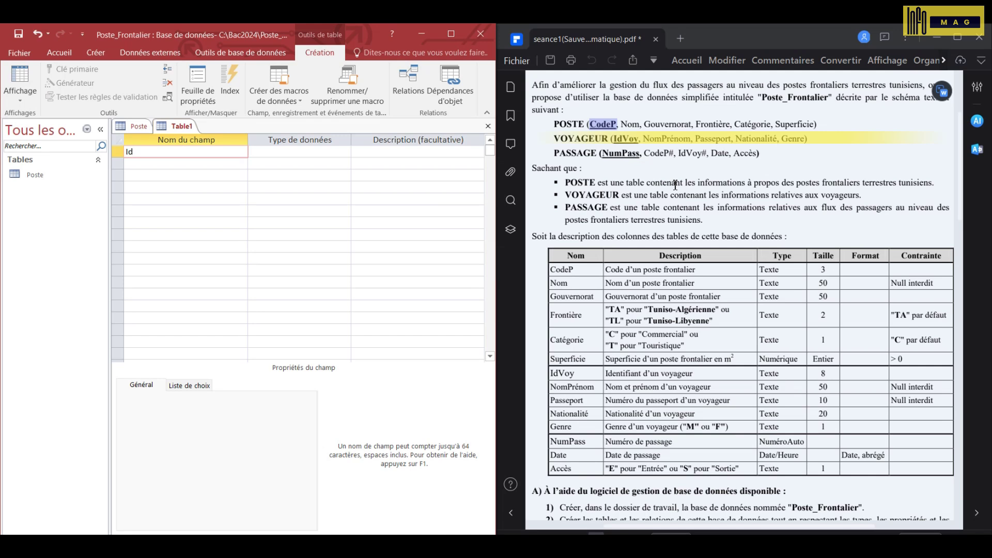
pyautogui.write('Voy')
pyautogui.press('Down')
pyautogui.write('Nom')
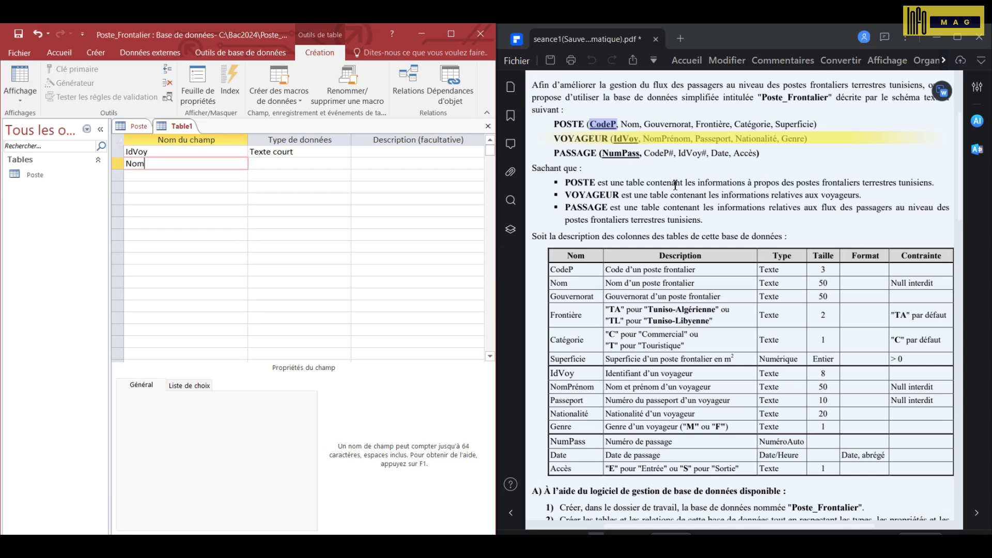
pyautogui.write('Prenom')
pyautogui.press('Down')
pyautogui.write('Passepo')
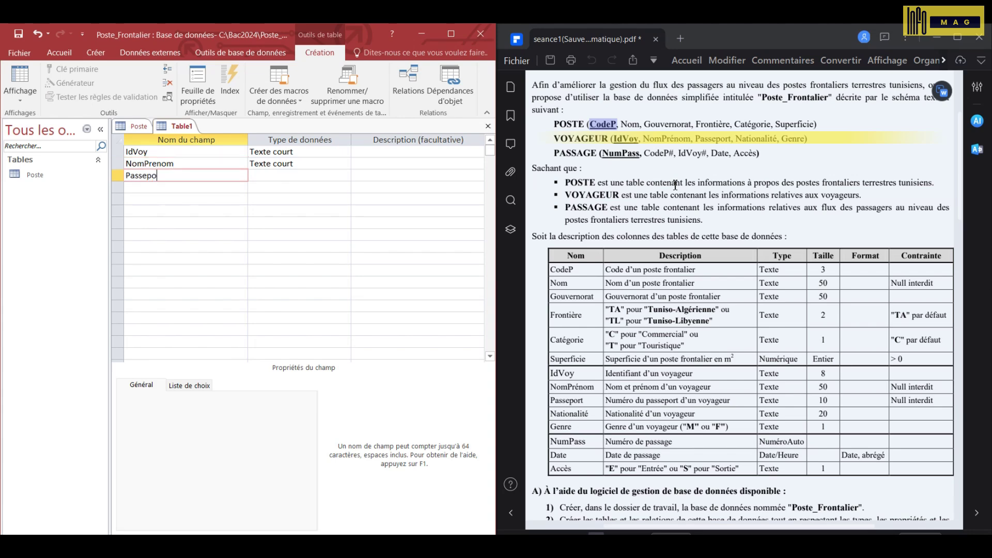
pyautogui.press('Down')
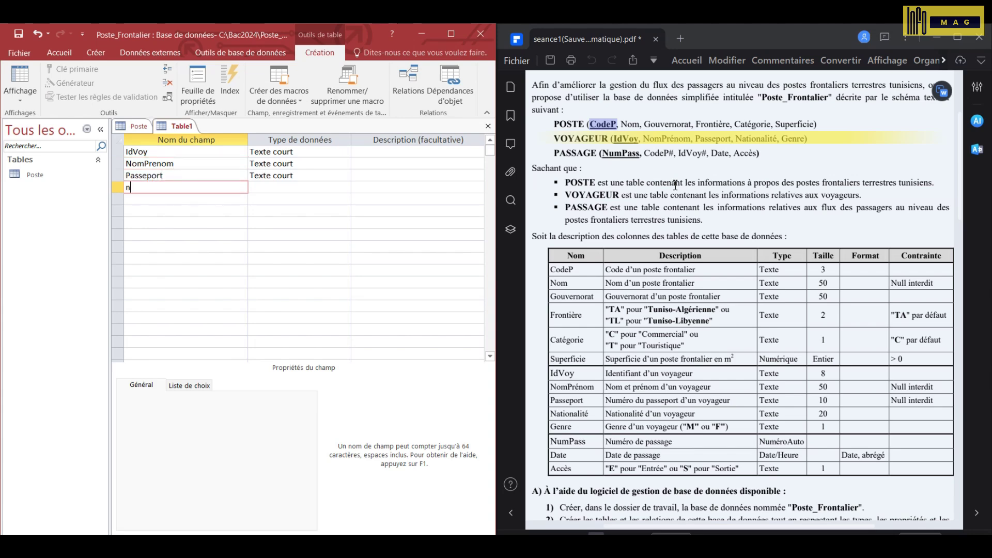
pyautogui.write('Nationalite')
pyautogui.press('Down')
pyautogui.write('Genr')
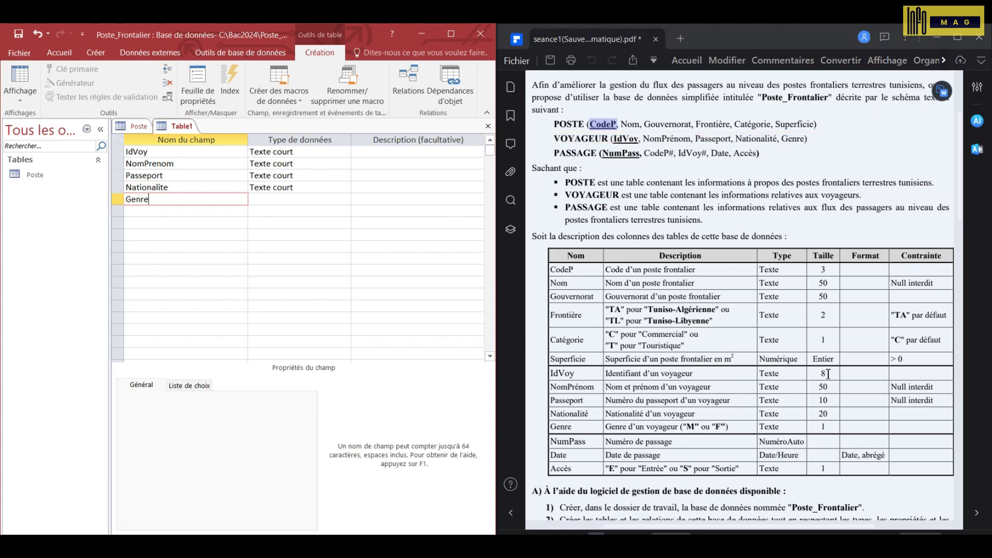
# - Set IdVoy's field size to 8, and make NomPrenom size 50 and required
pyautogui.click(320, 152)
pyautogui.click(237, 395)
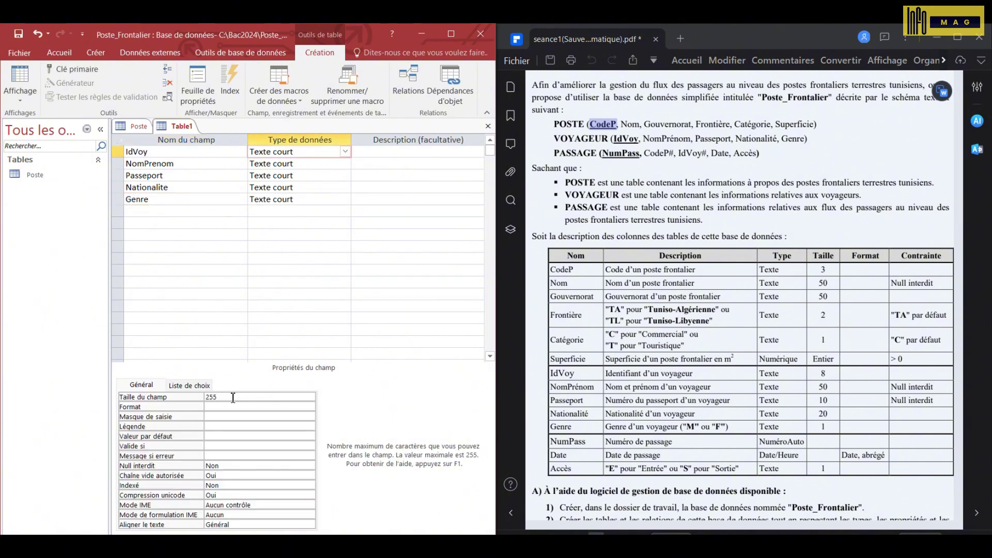
pyautogui.click(167, 398)
pyautogui.write('8')
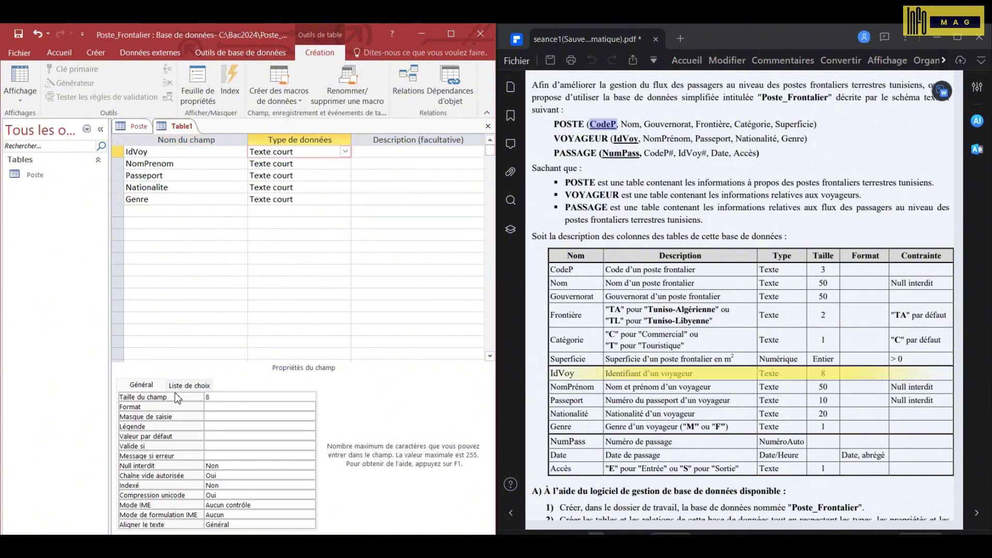
pyautogui.click(215, 164)
pyautogui.click(149, 396)
pyautogui.write('50')
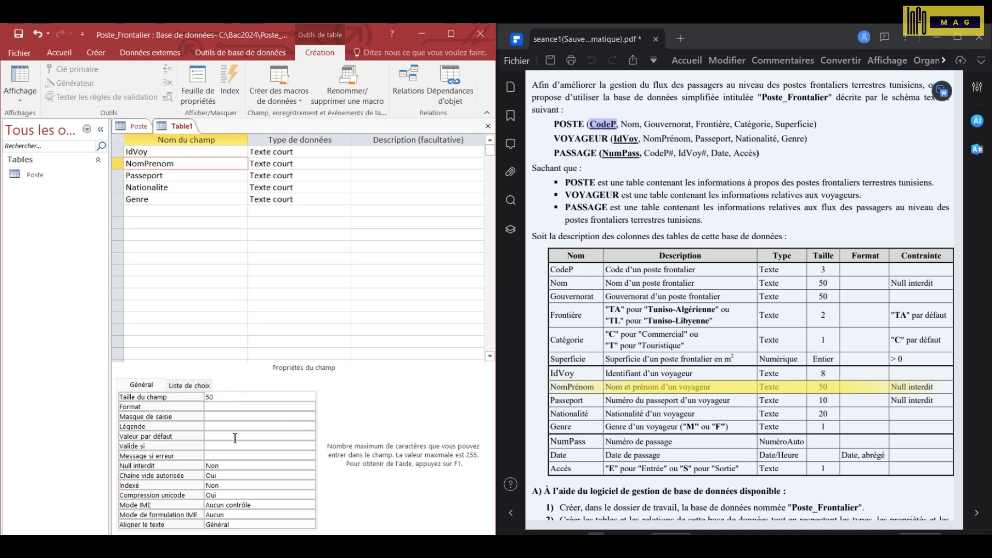
pyautogui.doubleClick(177, 465)
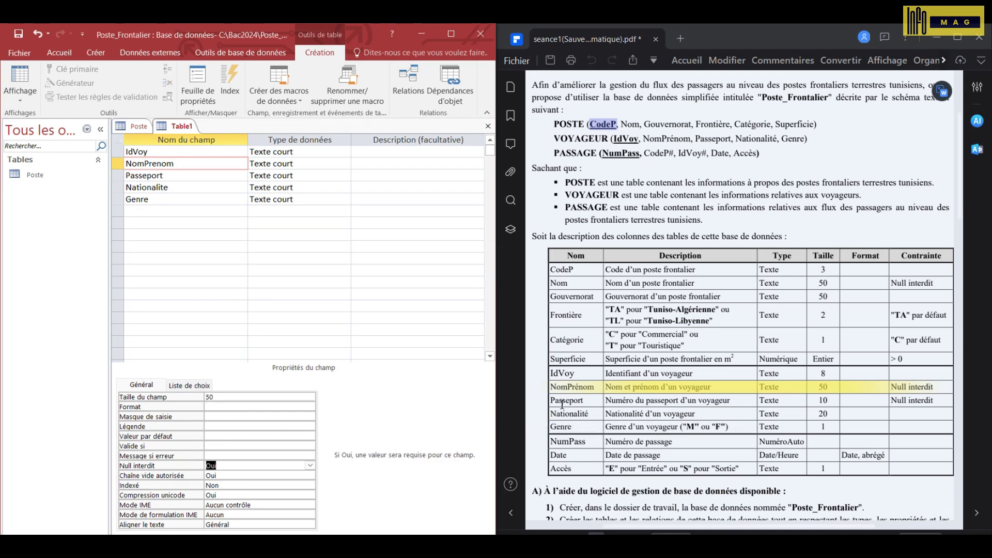
# - Make Passeport size 10 and required, and set Nationalite's size to 20
pyautogui.click(594, 398)
pyautogui.click(281, 175)
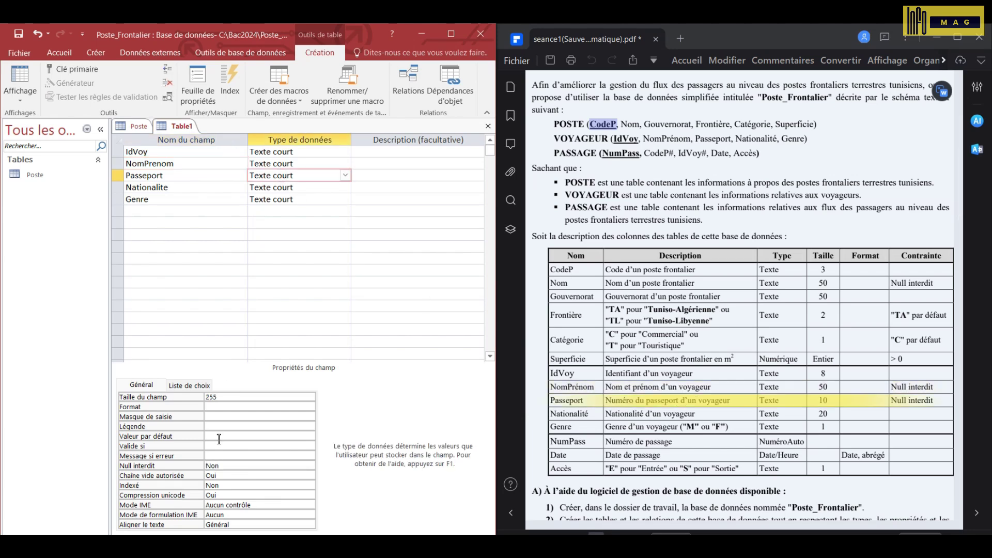
pyautogui.doubleClick(228, 396)
pyautogui.write('10')
pyautogui.doubleClick(175, 467)
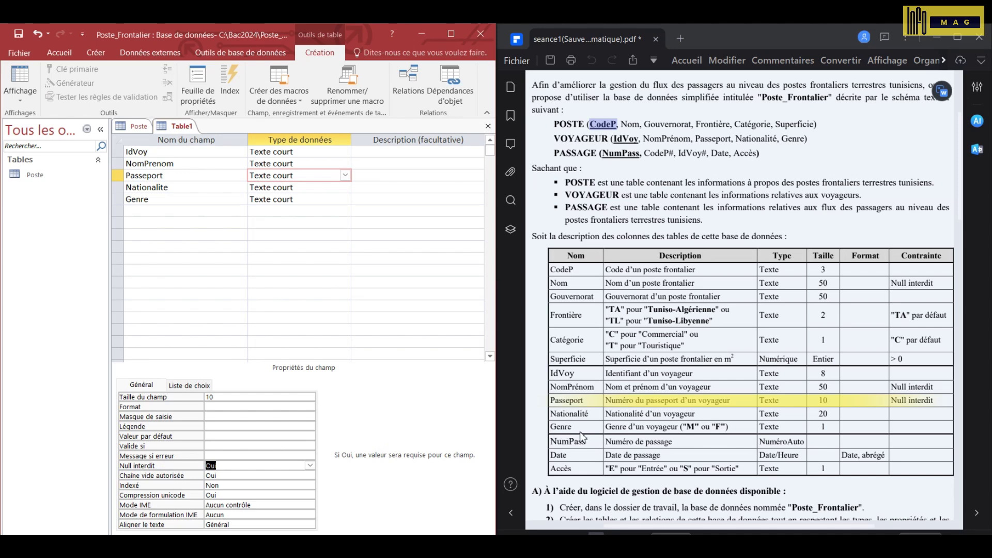
pyautogui.click(281, 186)
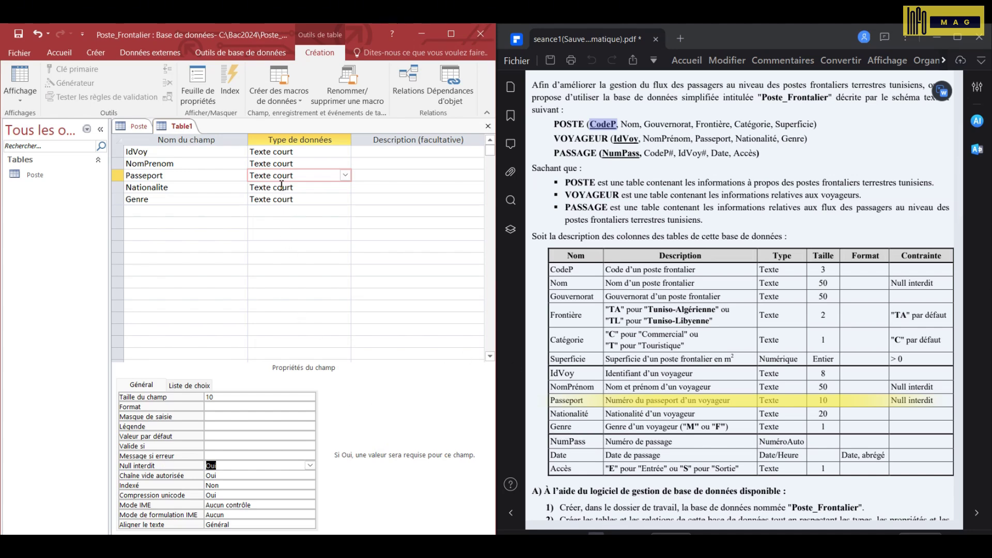
pyautogui.click(281, 186)
pyautogui.doubleClick(239, 396)
pyautogui.write('20')
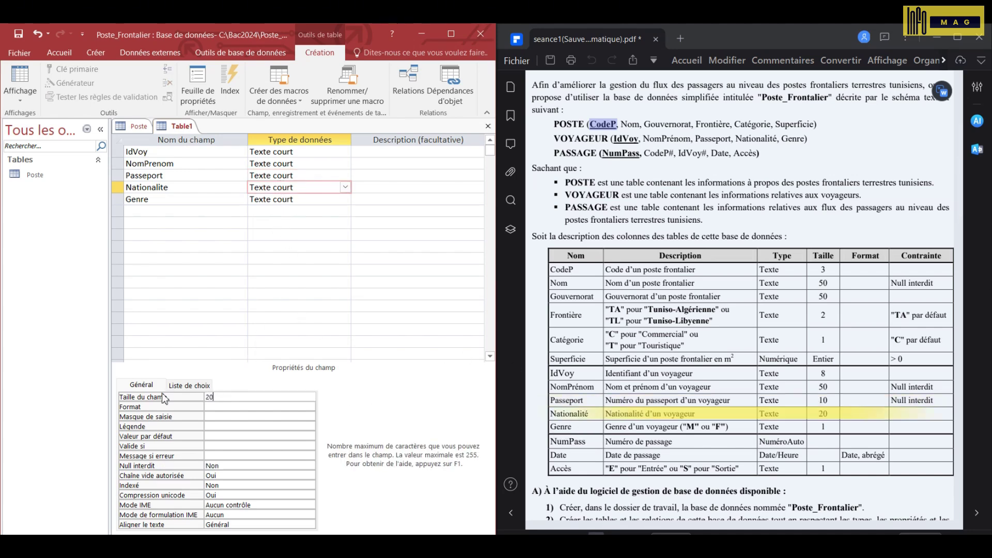
# - Give Genre field size 1 and the validation rule "M" Ou "F"
pyautogui.click(176, 199)
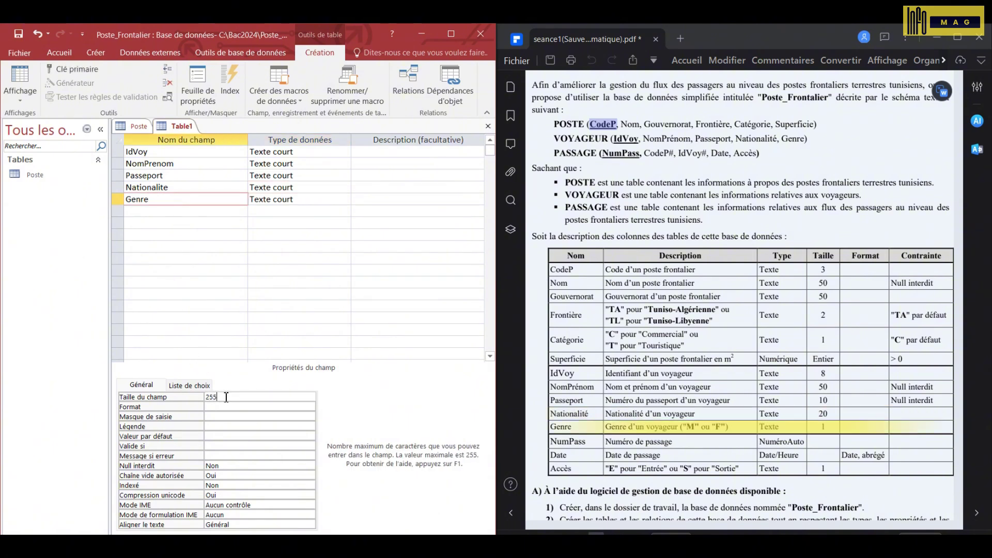
pyautogui.click(177, 397)
pyautogui.write('1')
pyautogui.click(178, 447)
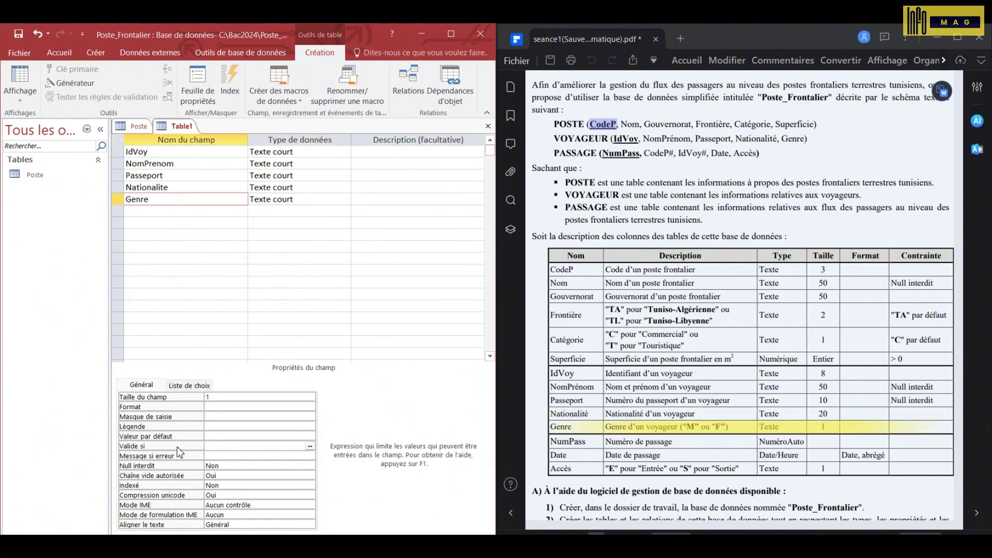
pyautogui.write('M ou F')
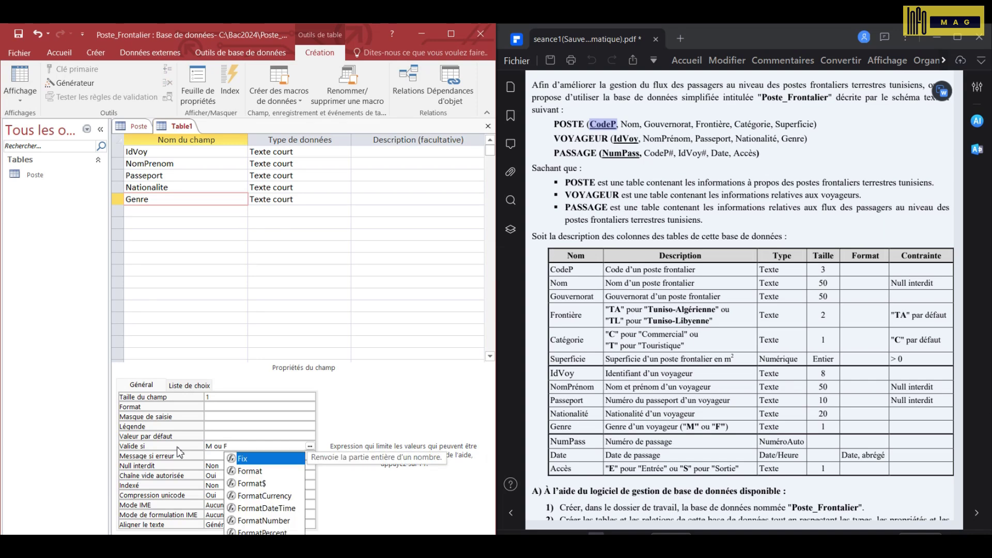
pyautogui.click(221, 436)
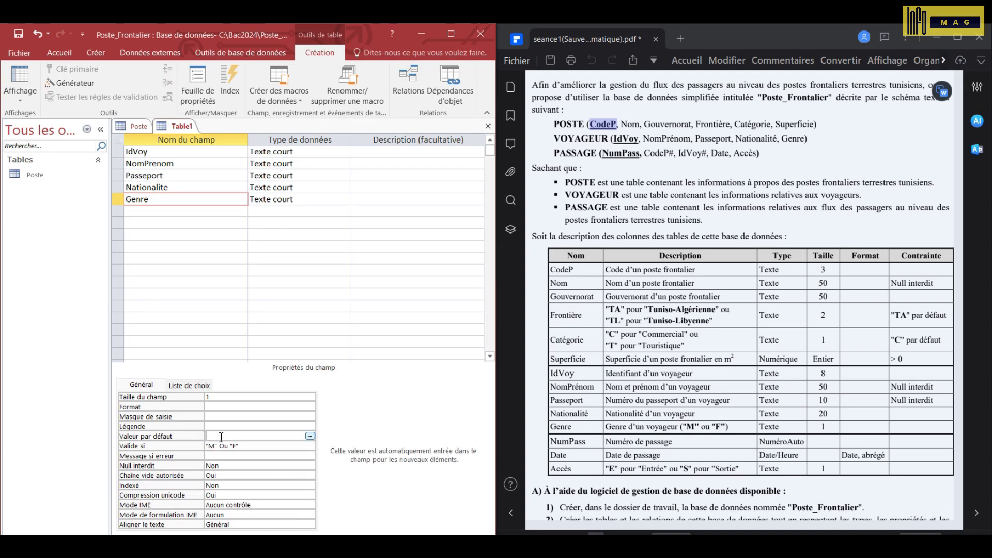
# - Make IdVoy the primary key and save the table as Voyageur
pyautogui.click(158, 153)
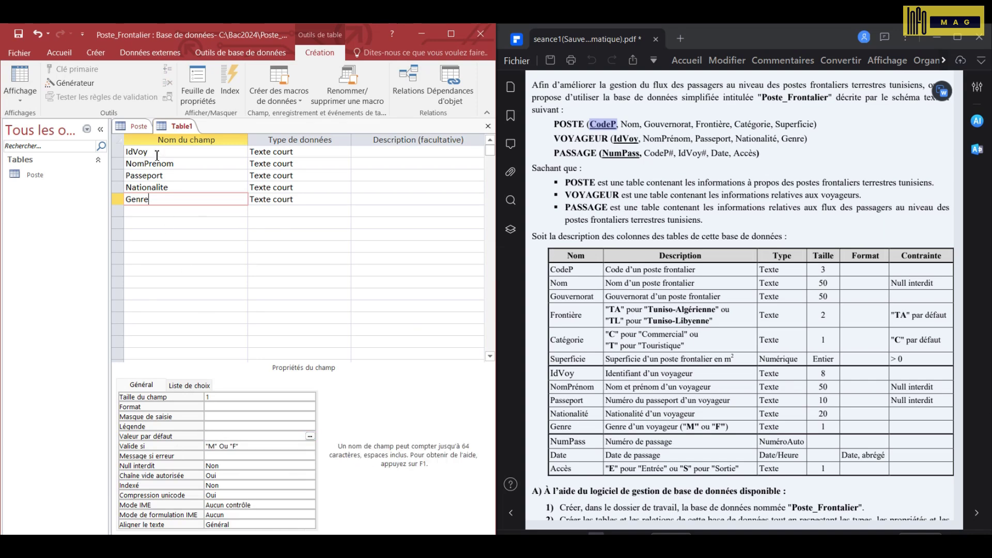
pyautogui.click(74, 70)
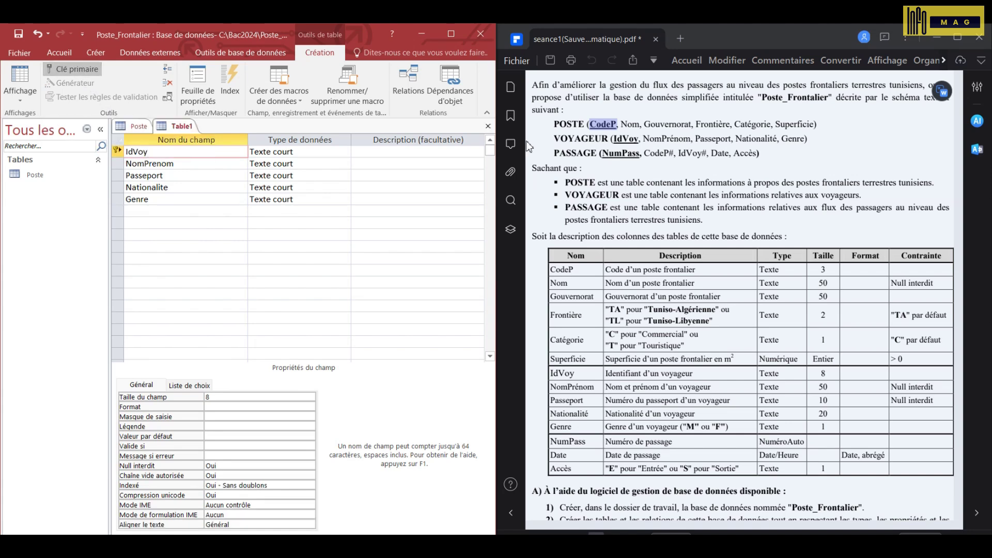
pyautogui.click(19, 35)
pyautogui.write('Voyageur')
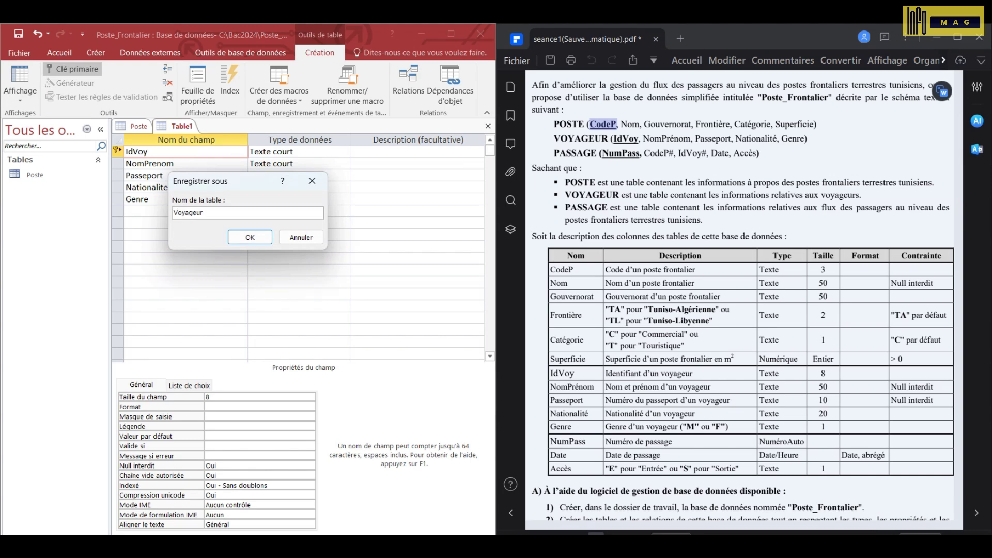
pyautogui.press('Return')
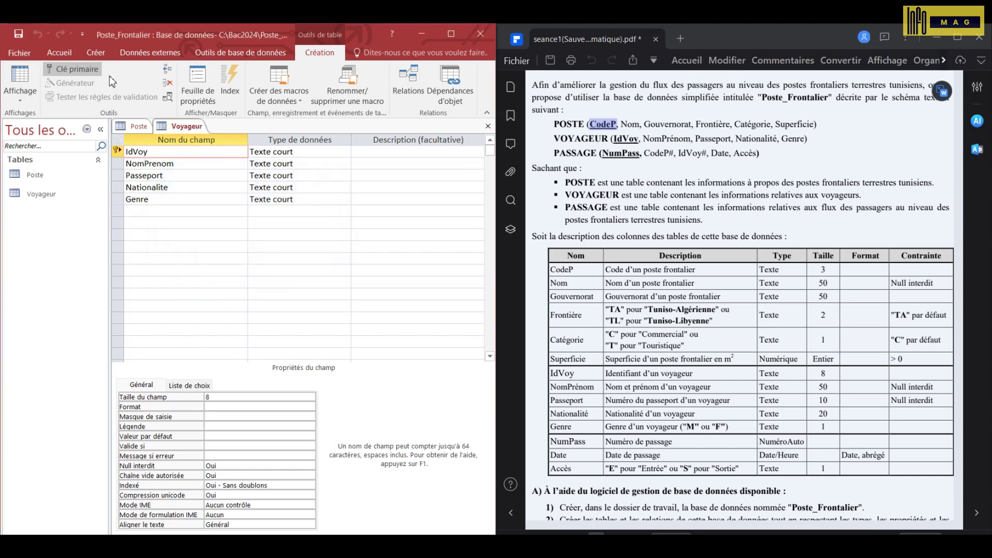
pyautogui.click(96, 53)
# - Start a new table design with the fields NumPass, CodeP and IdVoy
pyautogui.click(106, 85)
pyautogui.write('Num')
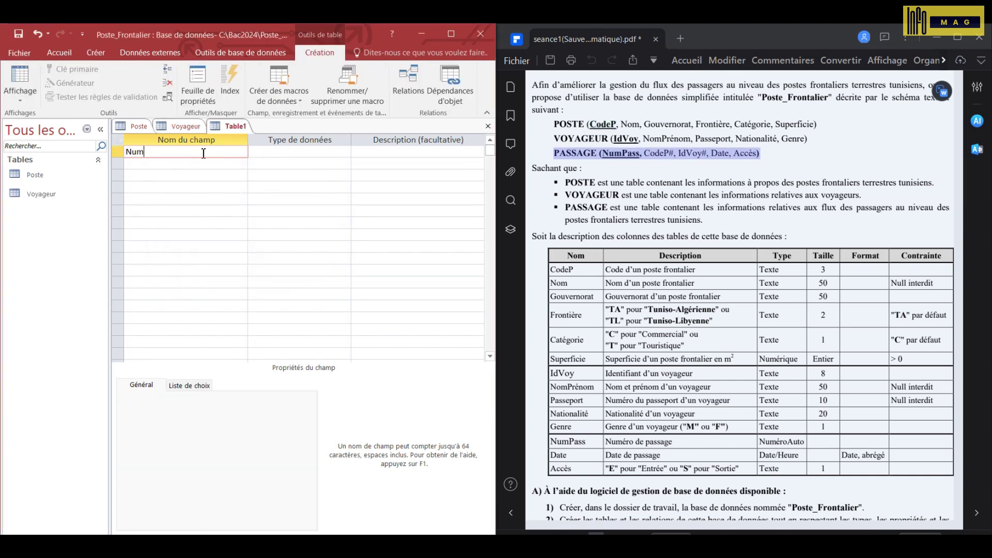
pyautogui.write('Pass')
pyautogui.press('Down')
pyautogui.write('Cod')
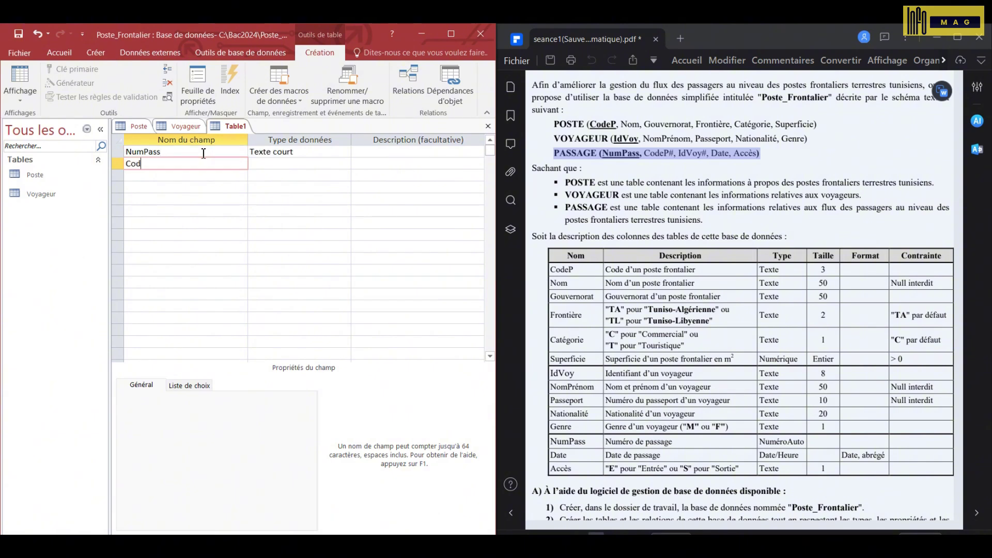
pyautogui.press('Down')
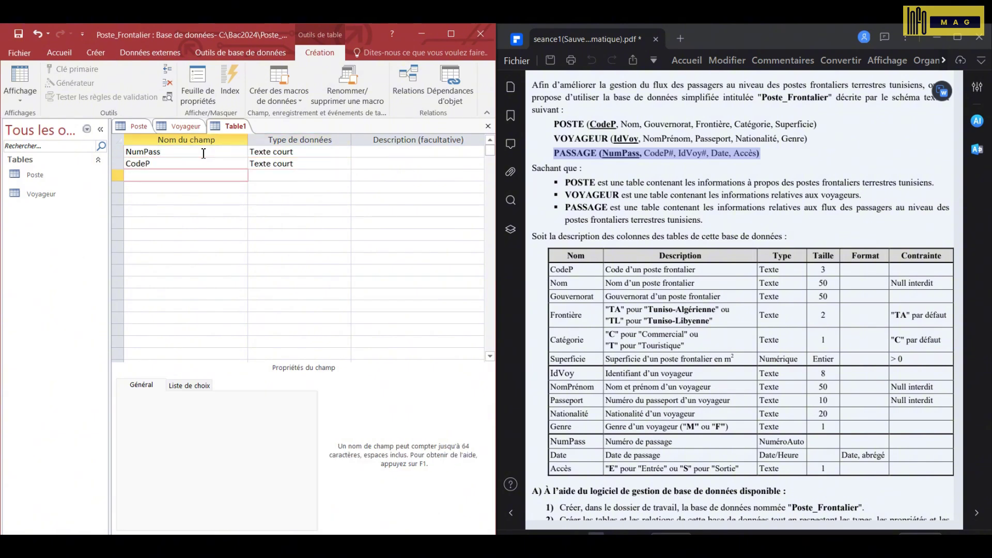
pyautogui.write('IdVoy')
pyautogui.press('Down')
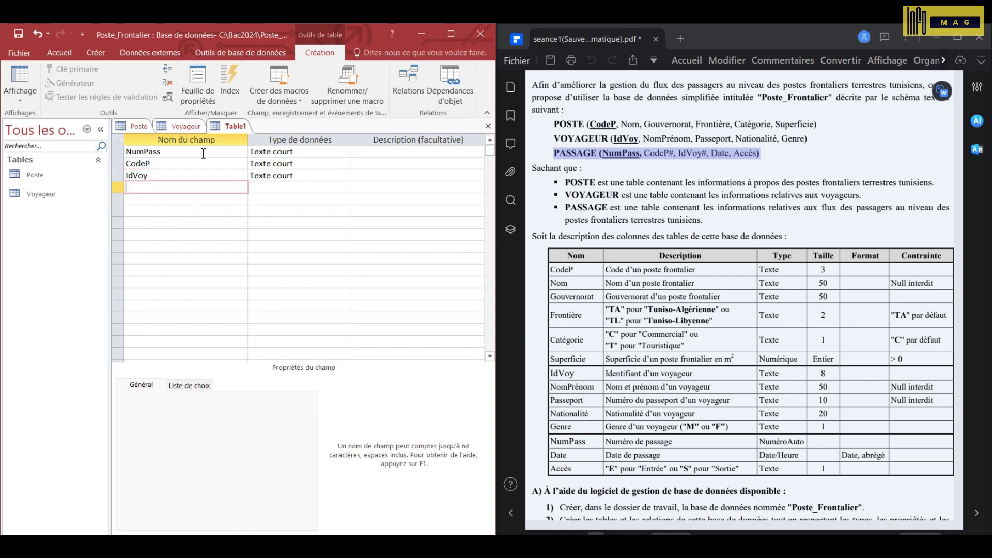
# - Add the Date and Acces fields, dismissing the reserved-word warning for Date
pyautogui.write('date')
pyautogui.press('BackSpace')
pyautogui.write('Date')
pyautogui.press('Down')
pyautogui.press('Return')
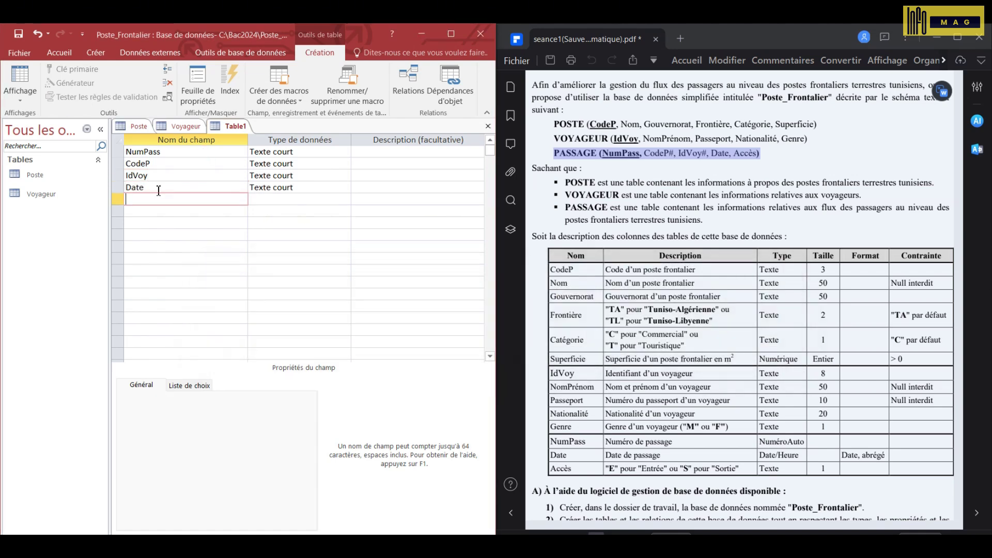
pyautogui.write('Access')
pyautogui.press('Return')
# - Make NumPass a NuméroAuto field and set CodeP's size to 3 and IdVoy's to 8
pyautogui.click(340, 153)
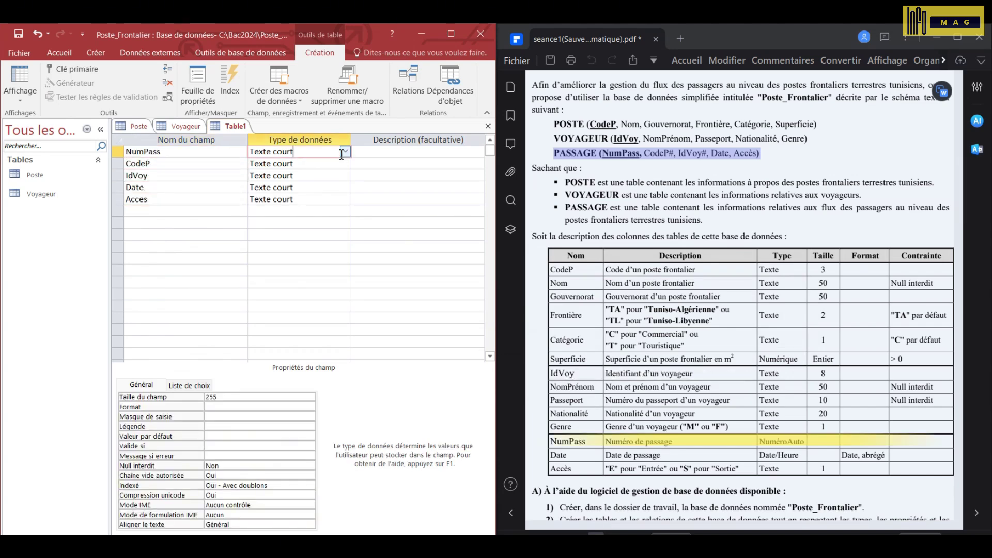
pyautogui.click(344, 152)
pyautogui.click(309, 223)
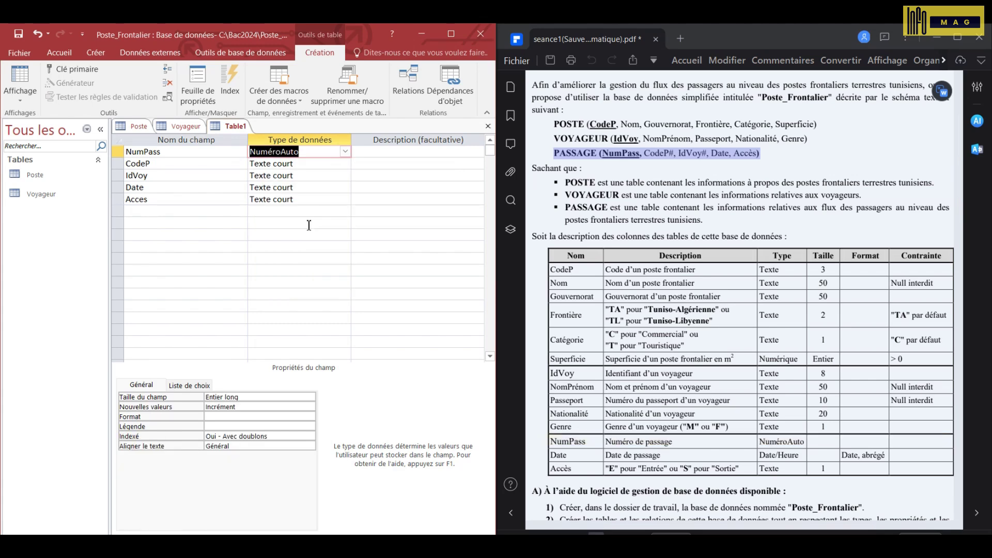
pyautogui.click(263, 167)
pyautogui.doubleClick(212, 396)
pyautogui.write('3')
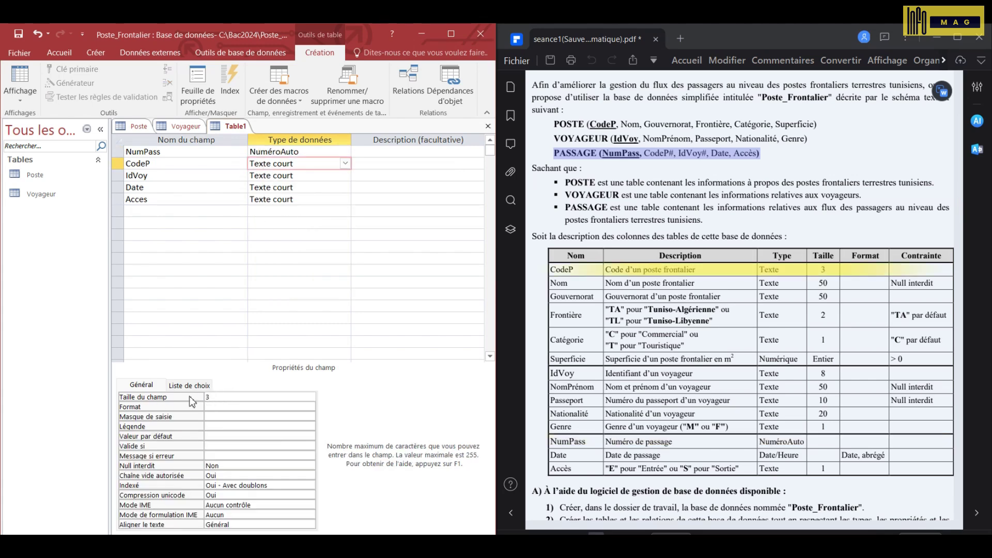
pyautogui.click(296, 175)
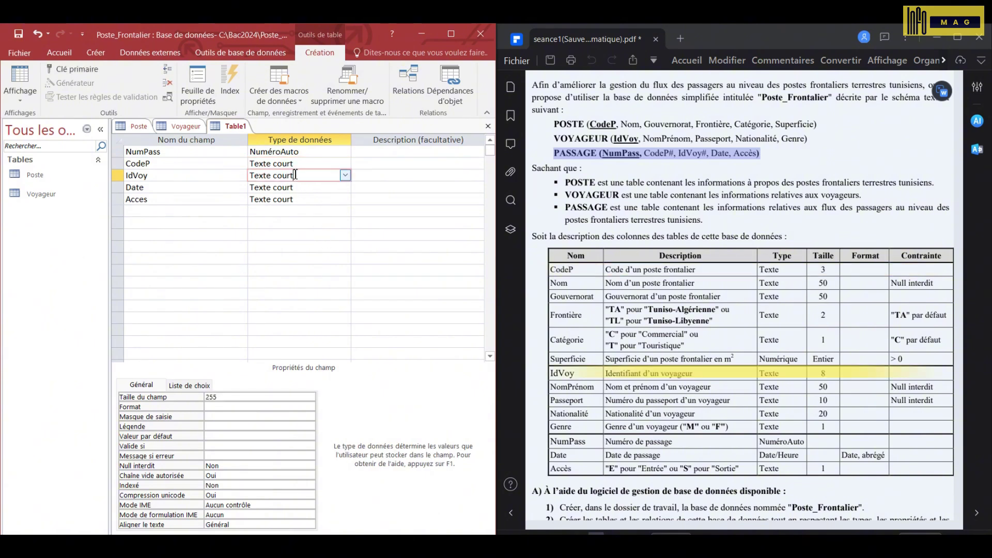
pyautogui.doubleClick(211, 397)
pyautogui.write('8')
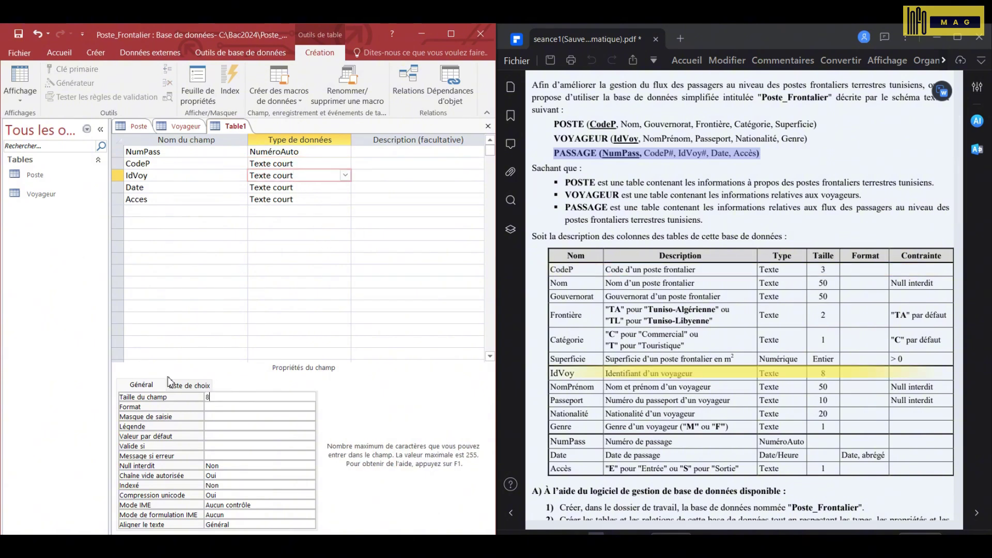
# - Make Date a Date/Heure field with the Date, abrégé format
pyautogui.click(271, 187)
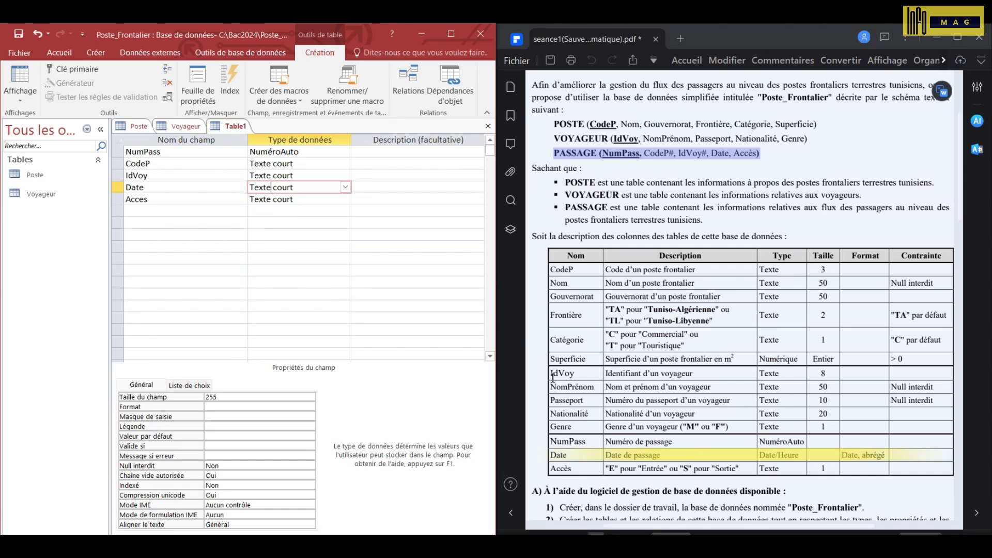
pyautogui.click(345, 187)
pyautogui.click(274, 235)
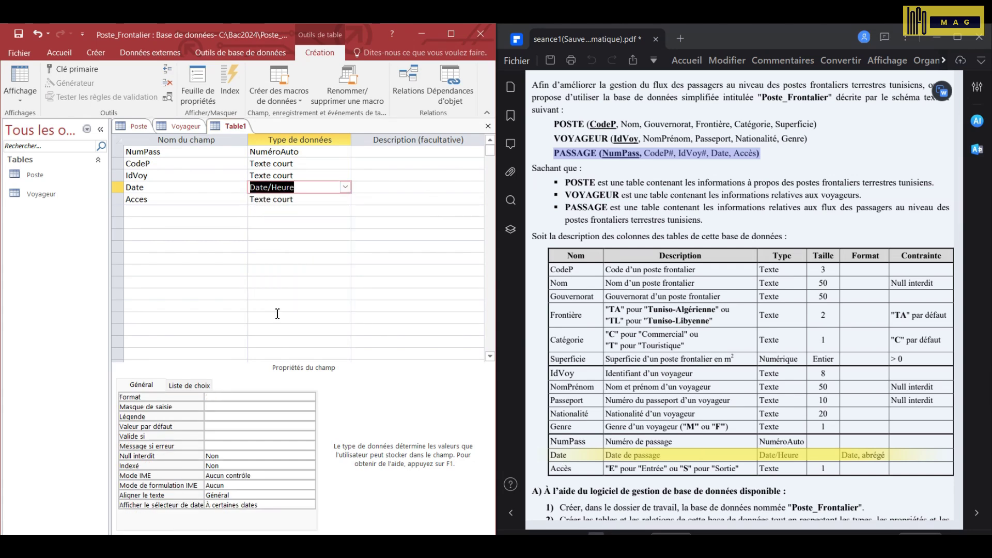
pyautogui.click(310, 397)
pyautogui.click(229, 434)
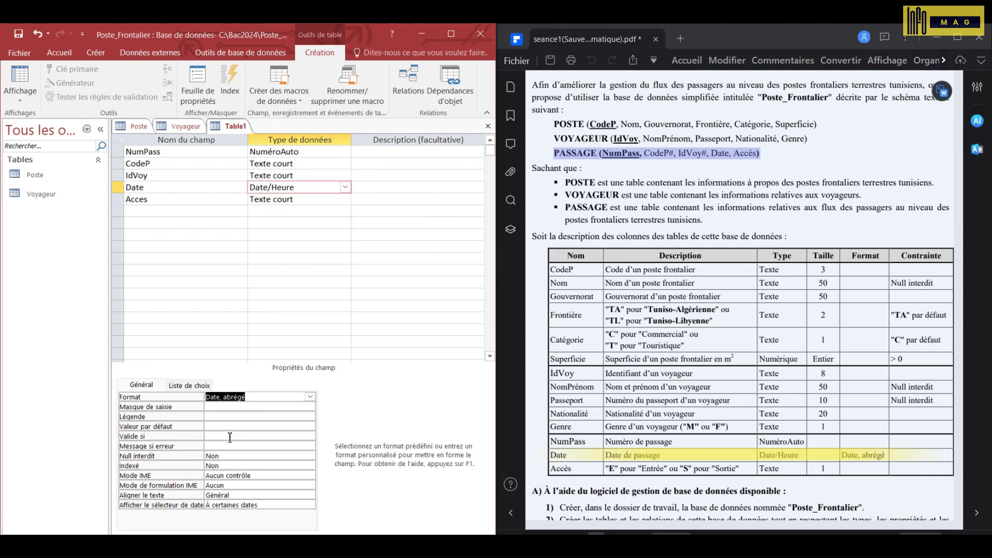
# - Give Acces the validation rule "E" Ou "S"
pyautogui.click(309, 199)
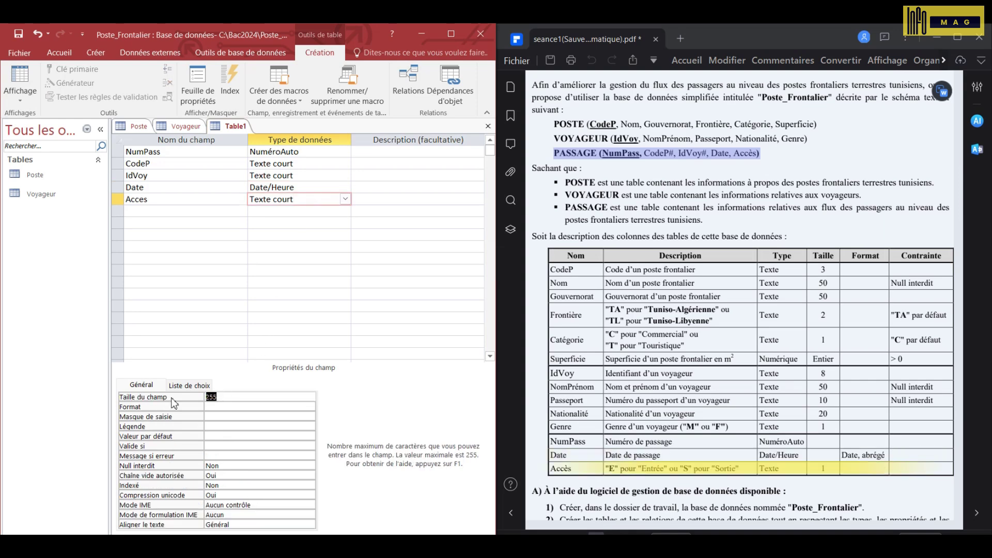
pyautogui.click(217, 446)
pyautogui.write('"')
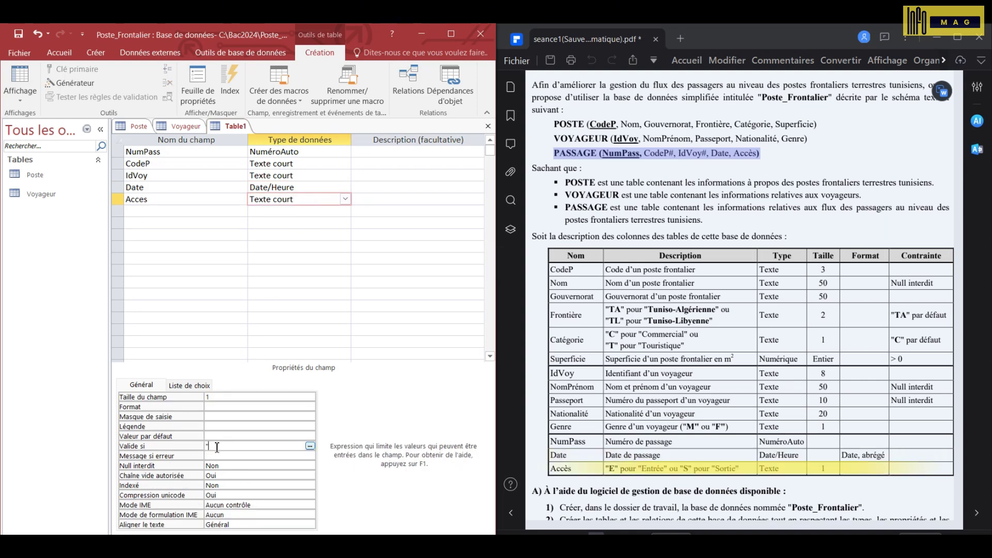
pyautogui.write('E" ou "S"')
pyautogui.press('Return')
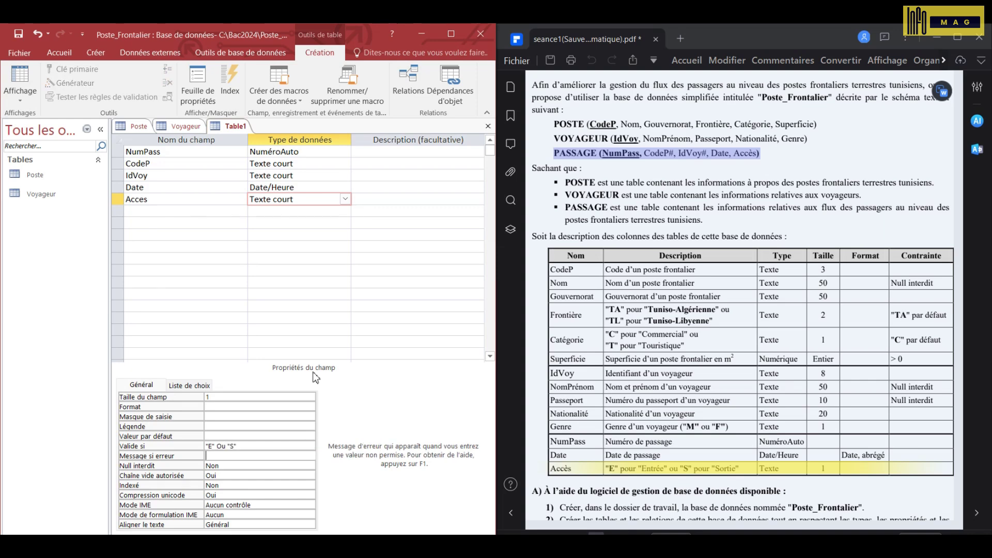
pyautogui.click(180, 151)
# - Make NumPass the primary key and save the new table as Passage
pyautogui.click(72, 68)
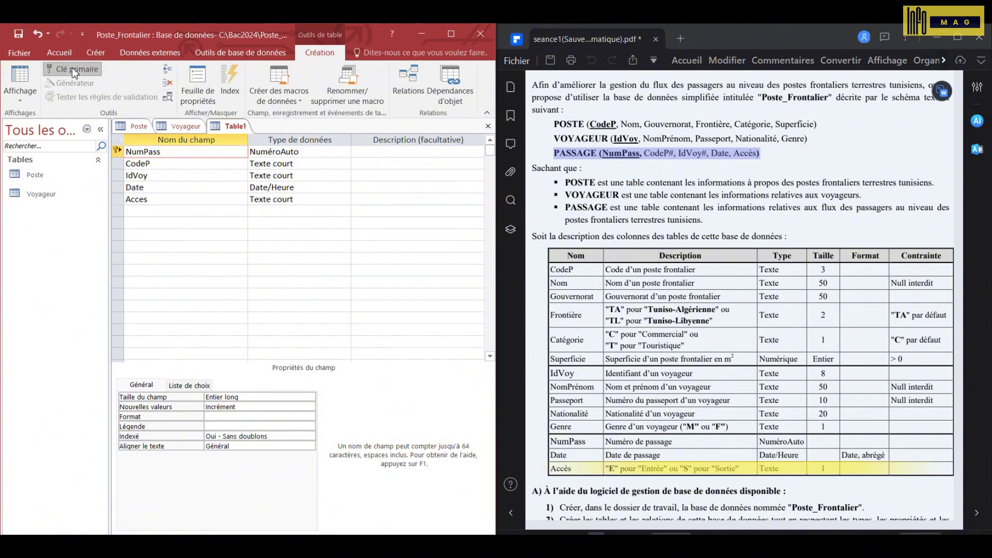
pyautogui.click(18, 35)
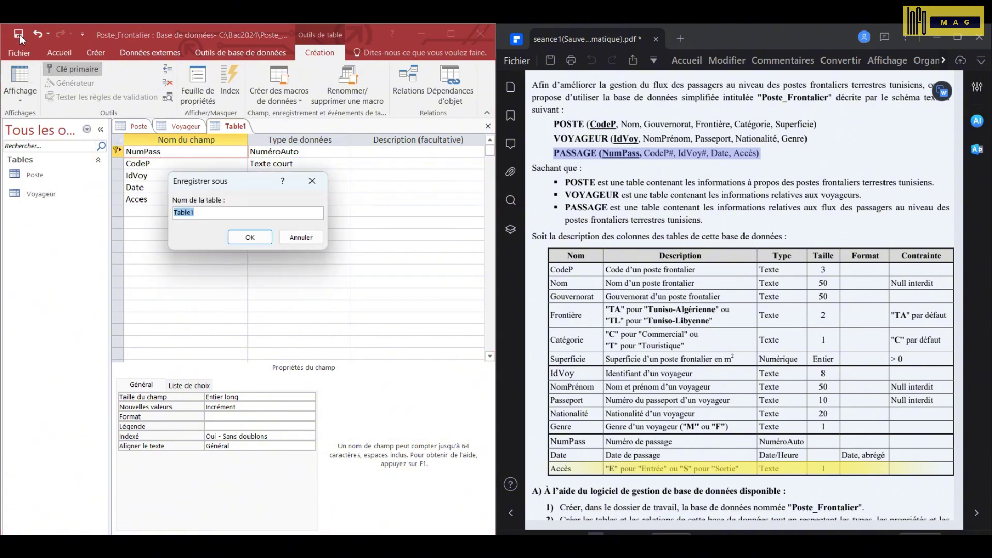
pyautogui.write('Passage')
pyautogui.press('Return')
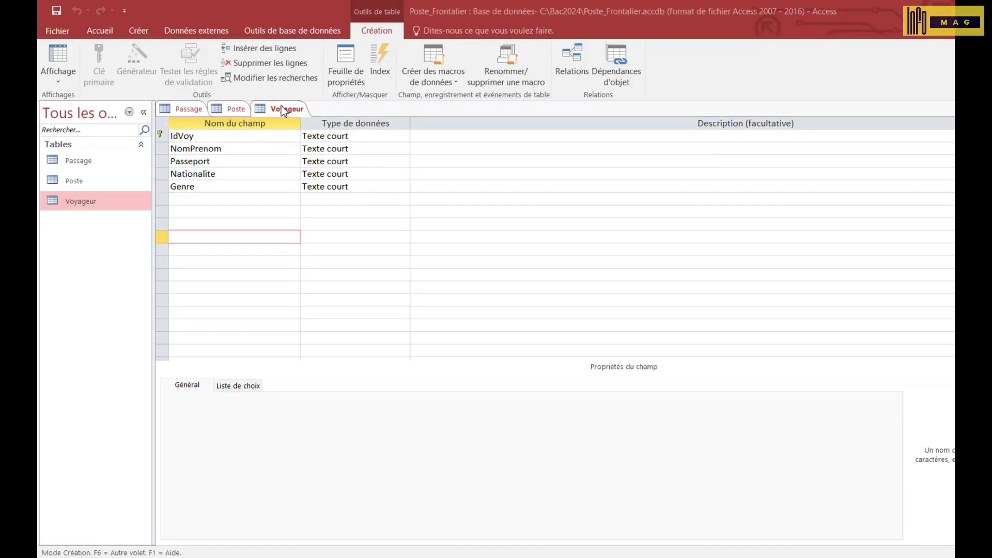
# - Close all open tables and add Passage, Poste and Voyageur to the Relationships window
pyautogui.rightClick(283, 111)
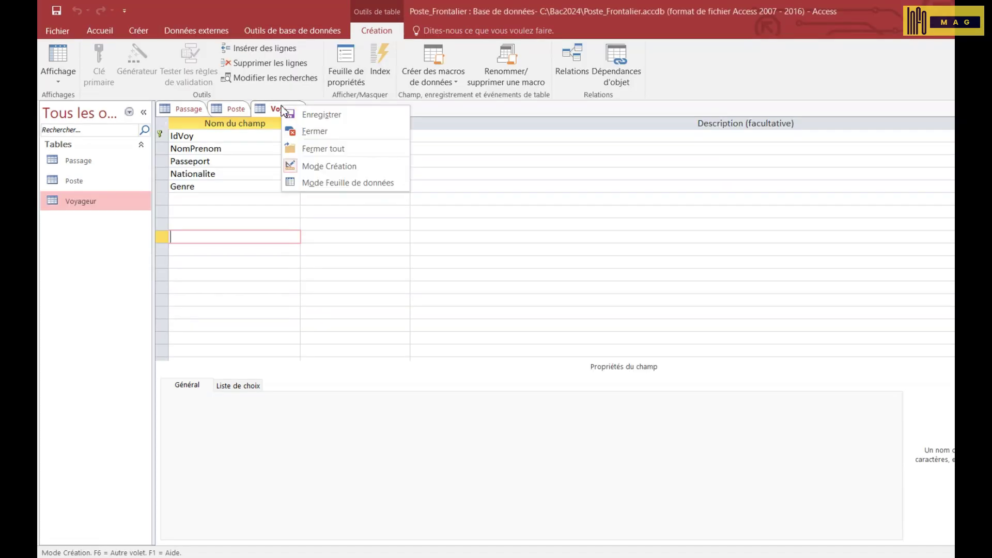
pyautogui.click(336, 147)
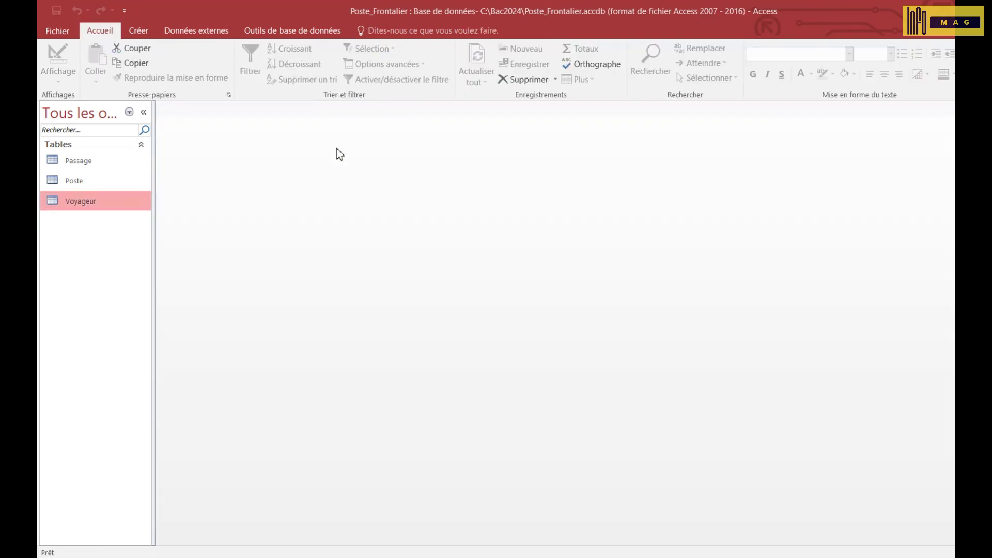
pyautogui.click(294, 34)
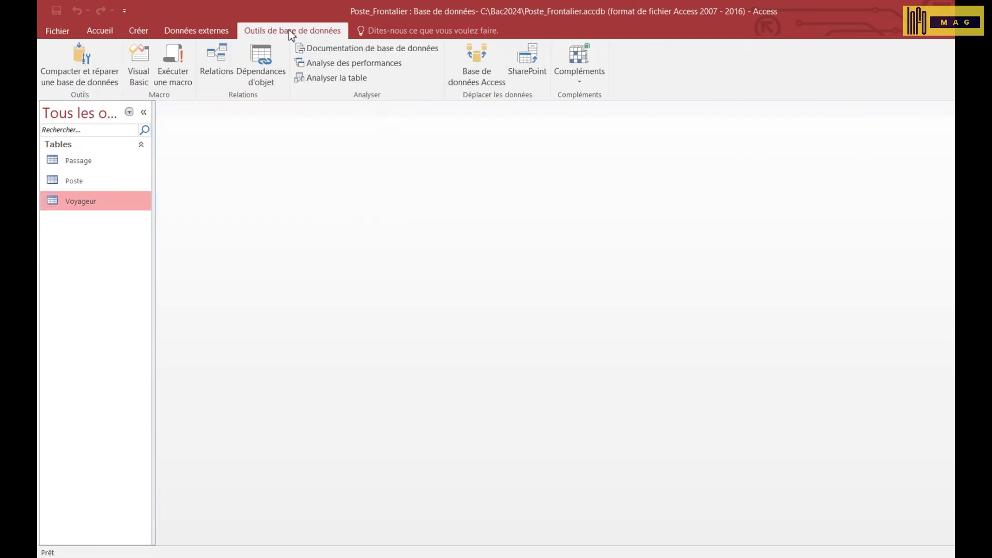
pyautogui.click(217, 57)
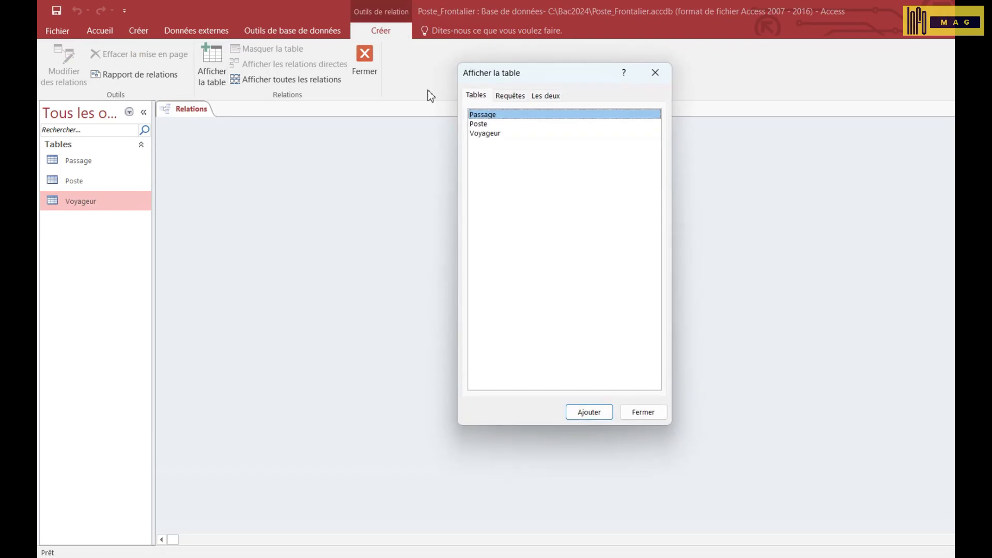
pyautogui.doubleClick(511, 116)
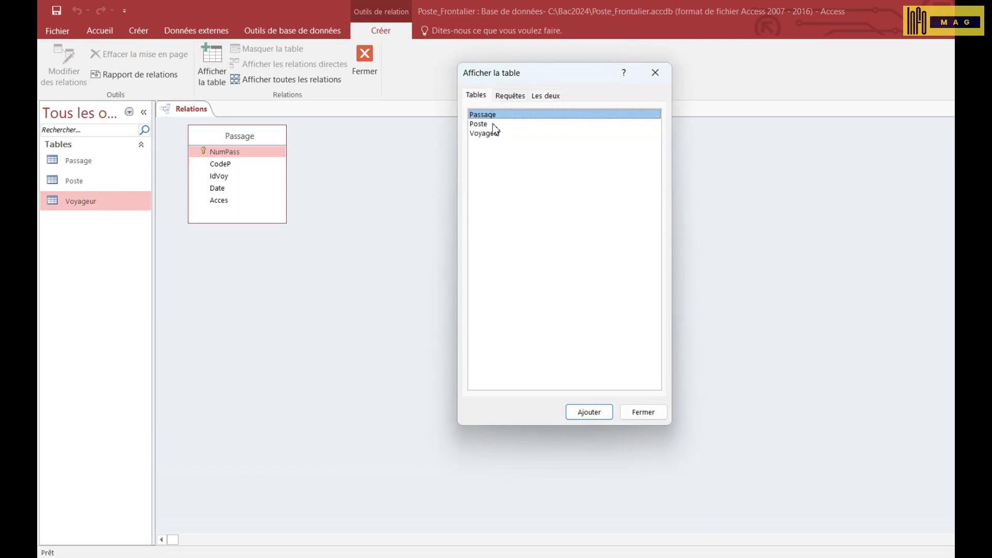
pyautogui.doubleClick(492, 124)
pyautogui.doubleClick(495, 134)
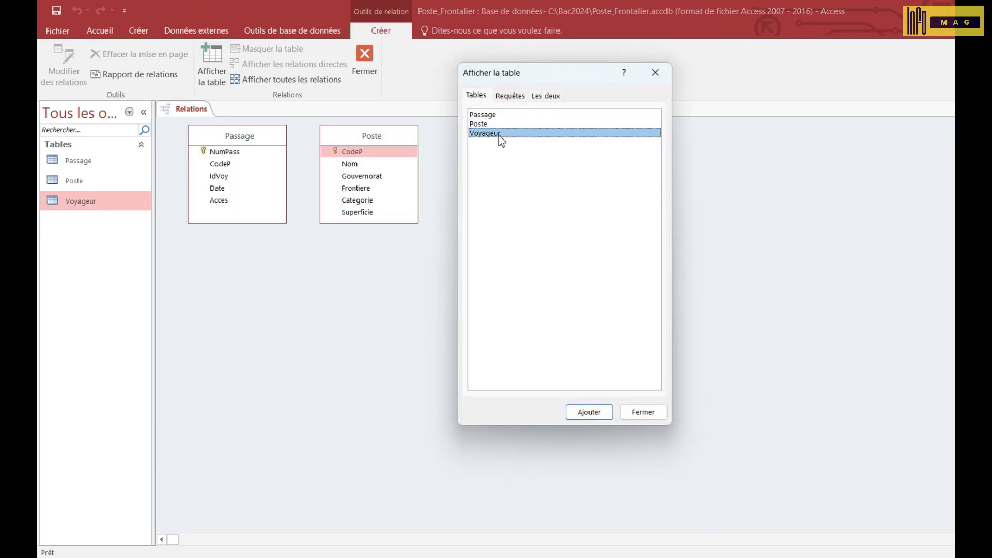
pyautogui.click(633, 409)
# - Arrange the tables and create a one-to-many Poste–Passage link with referential integrity
pyautogui.moveTo(228, 136); pyautogui.dragTo(380, 259)
pyautogui.moveTo(379, 138); pyautogui.dragTo(387, 287)
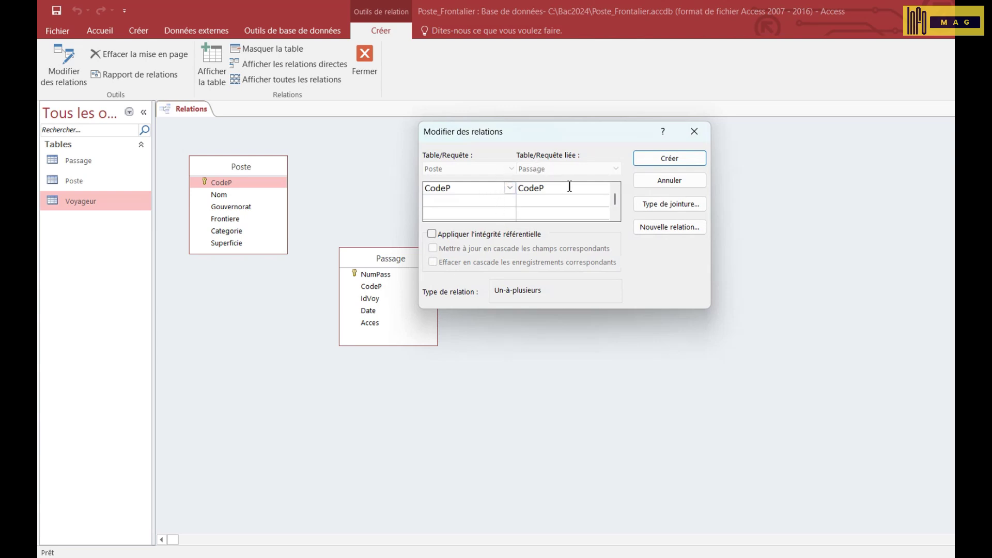
pyautogui.click(473, 237)
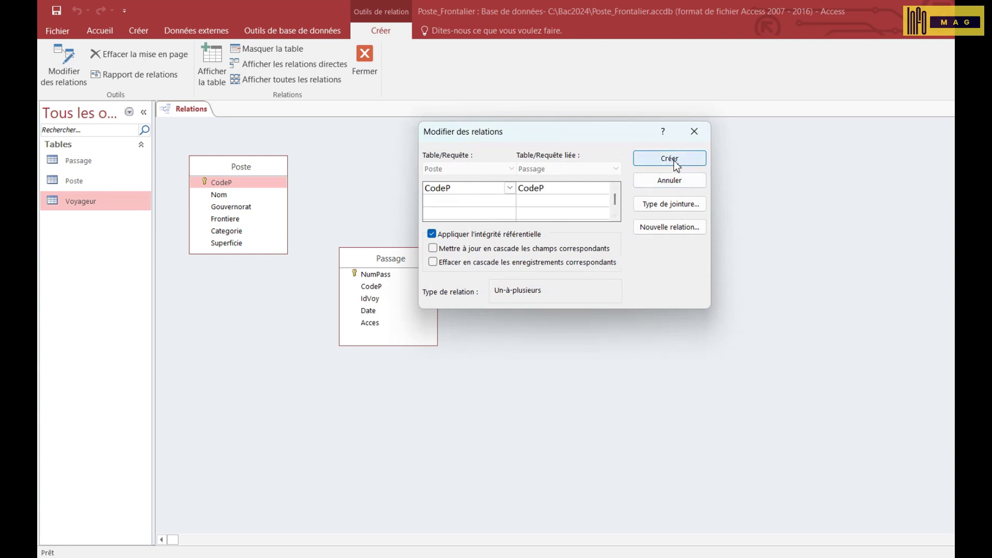
pyautogui.click(690, 162)
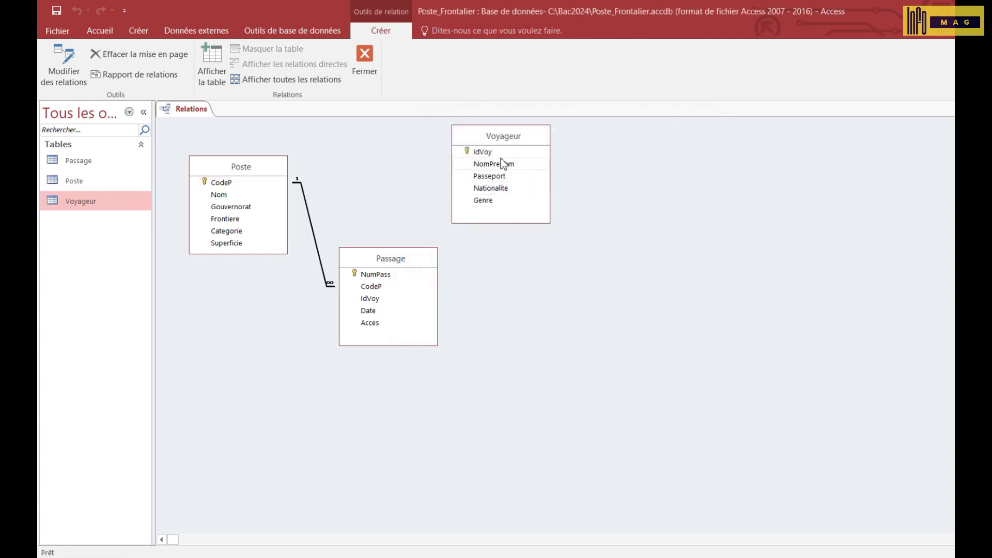
# - Link Voyageur to Passage on IdVoy with referential integrity, tidy the layout, and save it
pyautogui.moveTo(488, 152); pyautogui.dragTo(379, 306)
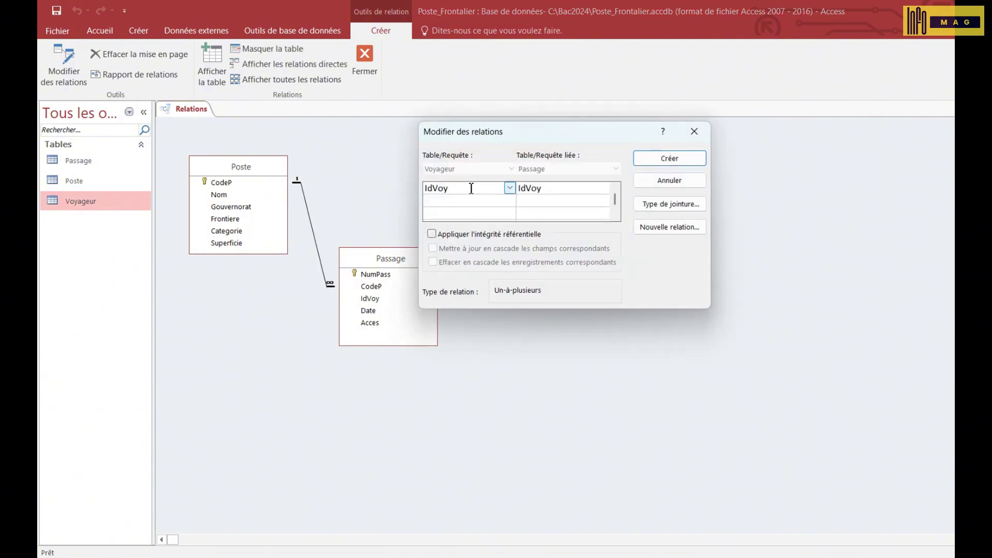
pyautogui.click(447, 238)
pyautogui.click(665, 157)
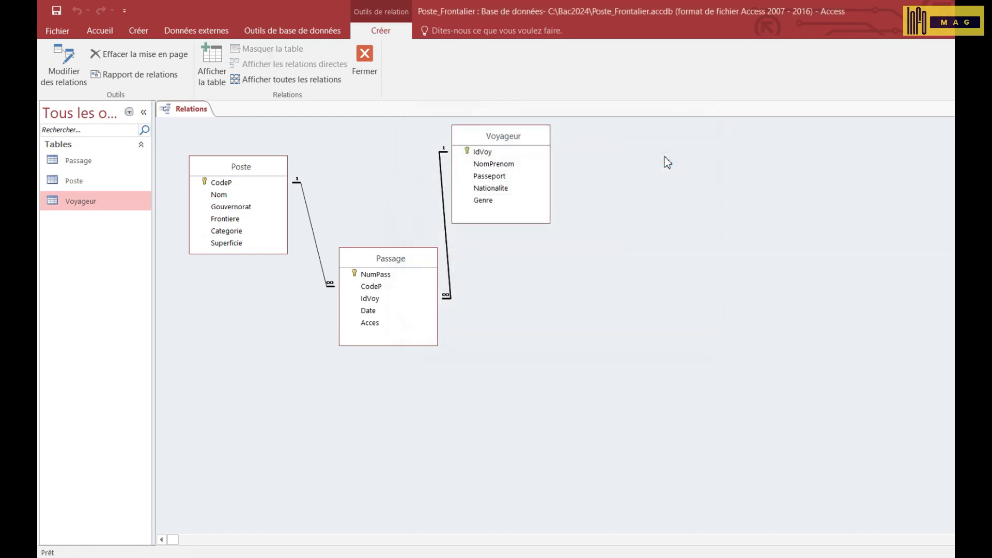
pyautogui.moveTo(522, 138); pyautogui.dragTo(576, 160)
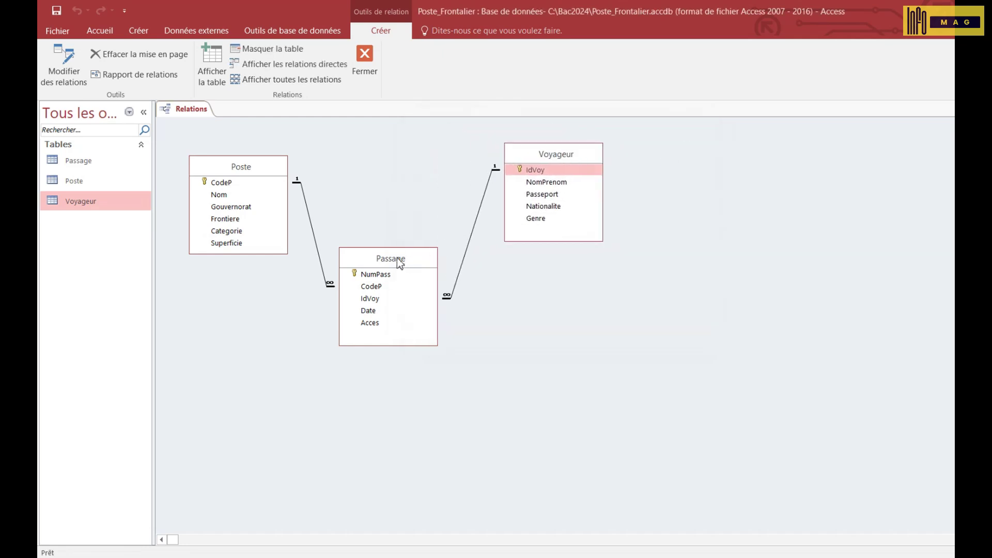
pyautogui.moveTo(397, 258); pyautogui.dragTo(410, 176)
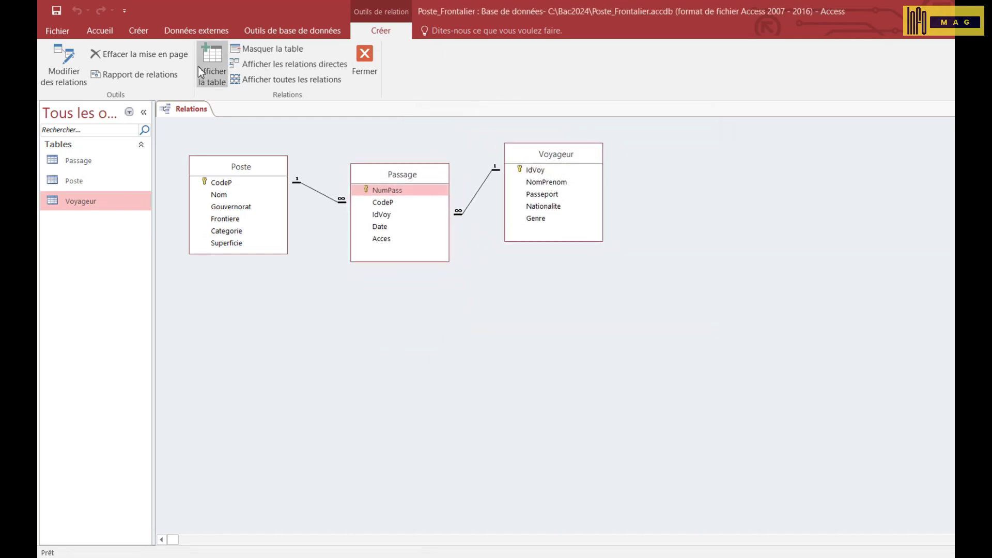
pyautogui.click(55, 10)
pyautogui.click(364, 53)
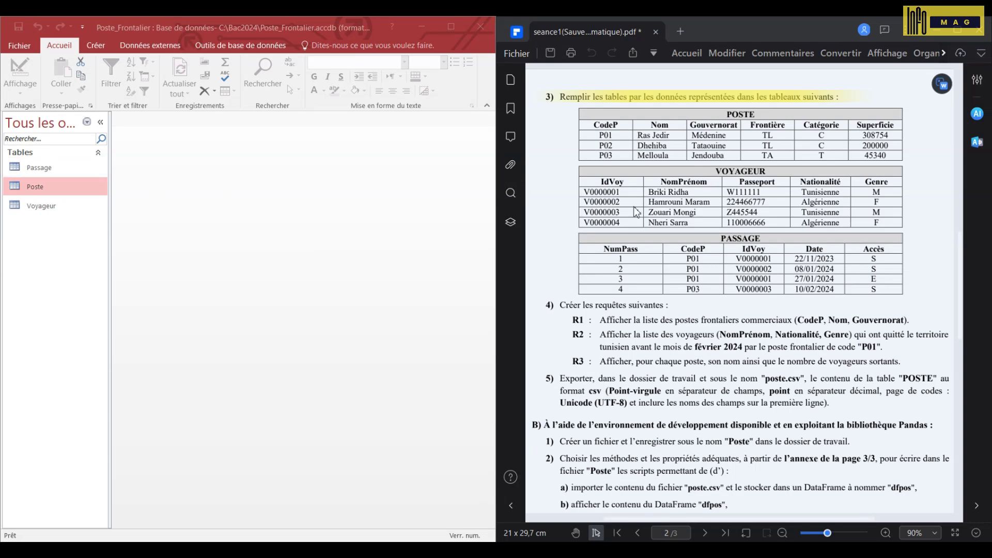
# - Enter Poste record P01: Ras Jedir, Médenine, frontier TL
pyautogui.doubleClick(70, 190)
pyautogui.write('P01')
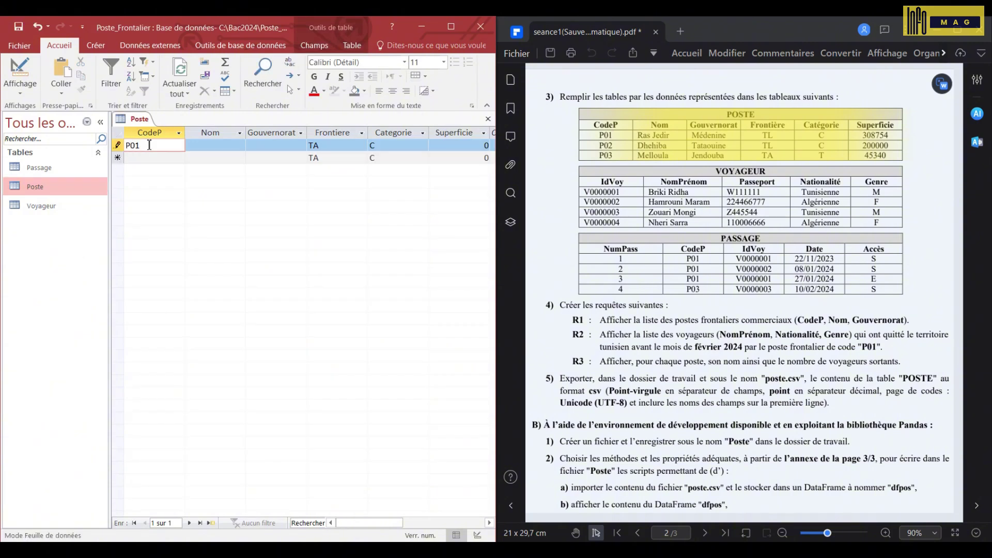
pyautogui.press('Tab')
pyautogui.write('Ras Jedir')
pyautogui.press('Tab')
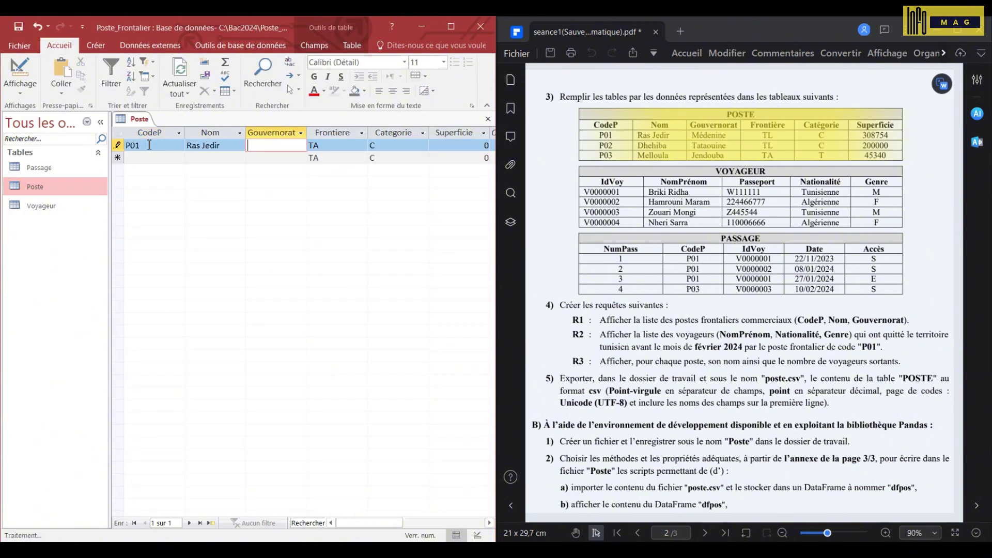
pyautogui.write('Médenine')
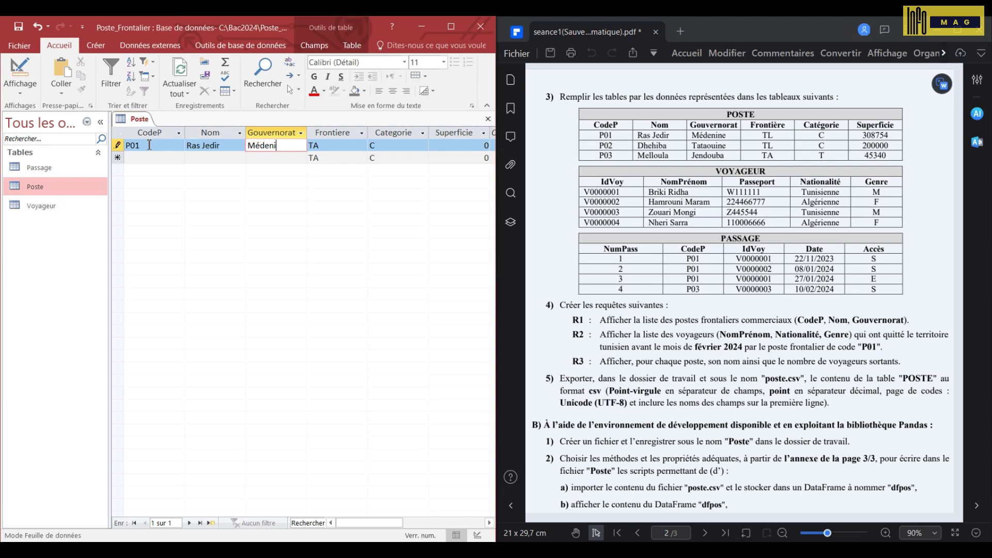
pyautogui.press('Tab')
pyautogui.write('TL')
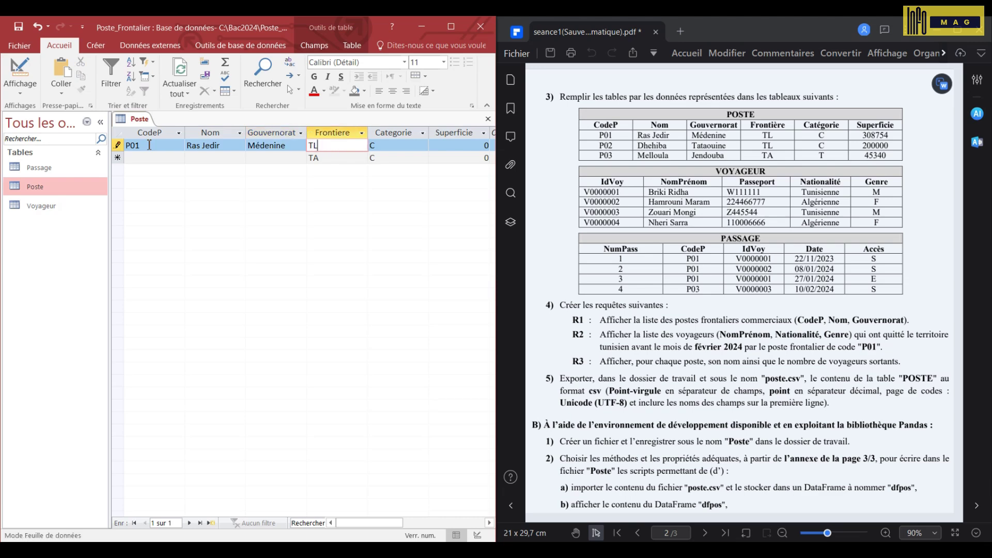
pyautogui.press('Tab')
pyautogui.press('Tab')
pyautogui.write('308')
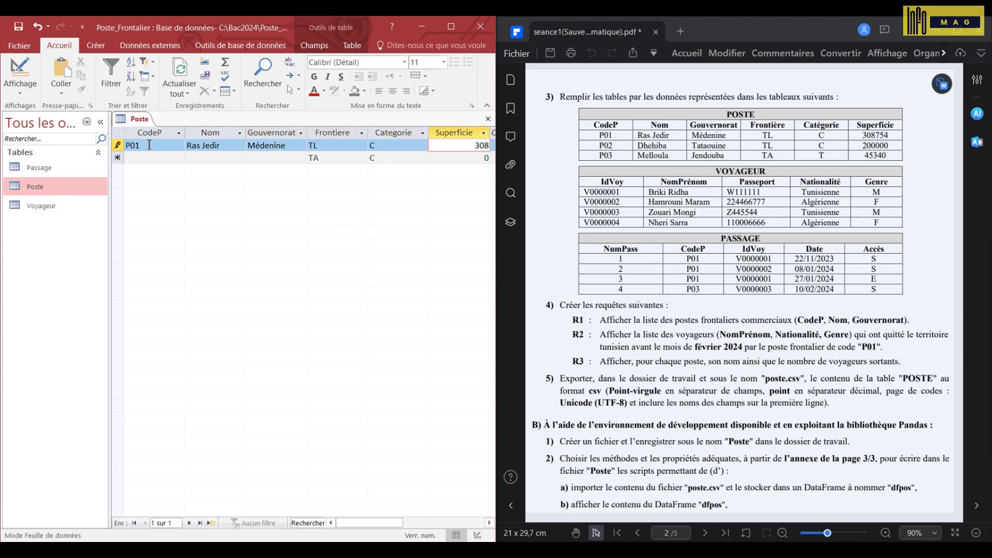
pyautogui.write('754')
pyautogui.press('Tab')
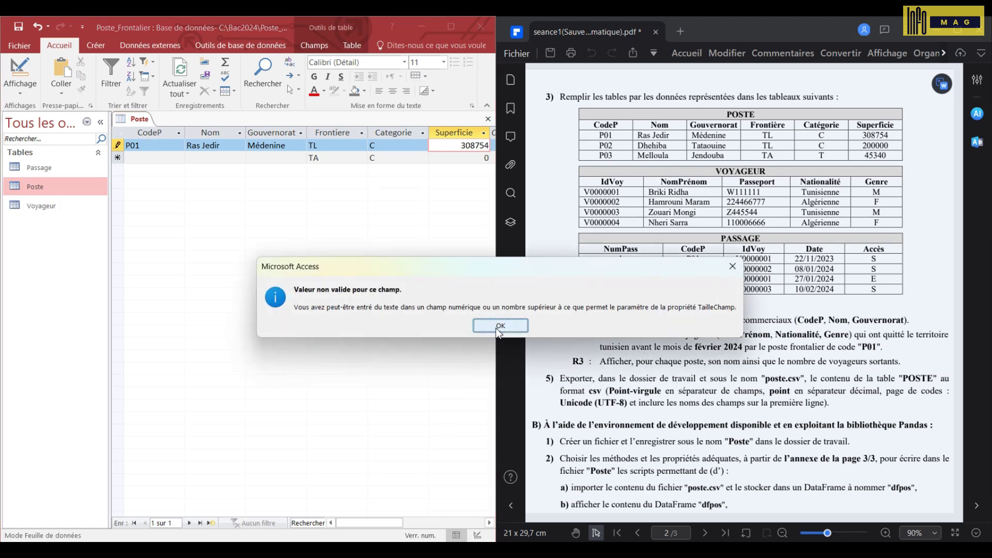
# - Dismiss the invalid-value warning and correct P01's Superficie to 30875
pyautogui.click(499, 329)
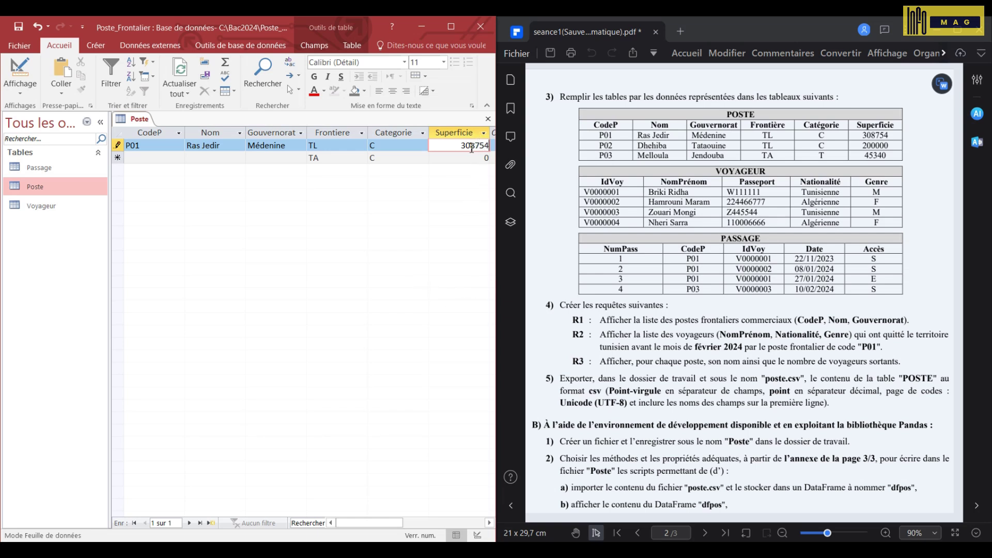
pyautogui.scroll(10, 672, 224)
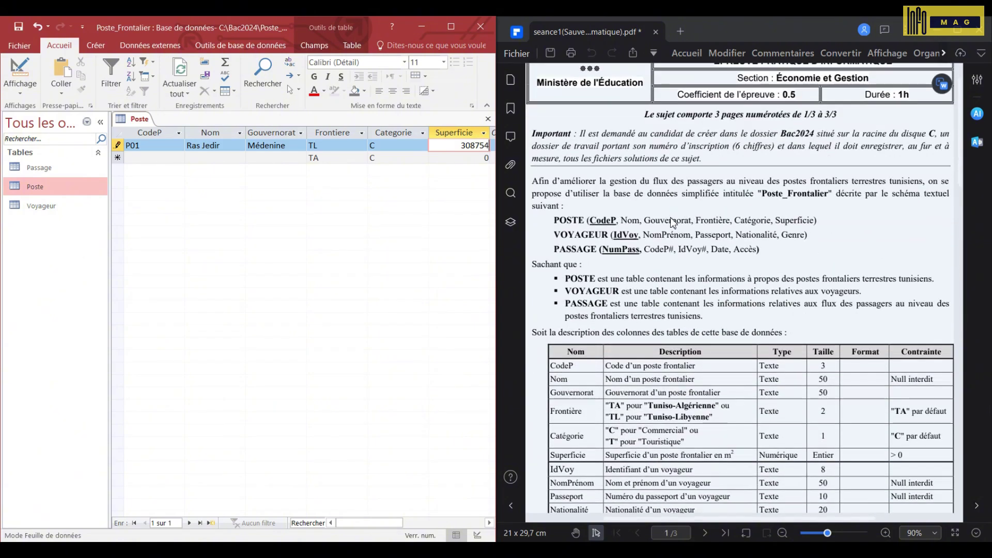
pyautogui.scroll(-1, 672, 223)
pyautogui.click(672, 219)
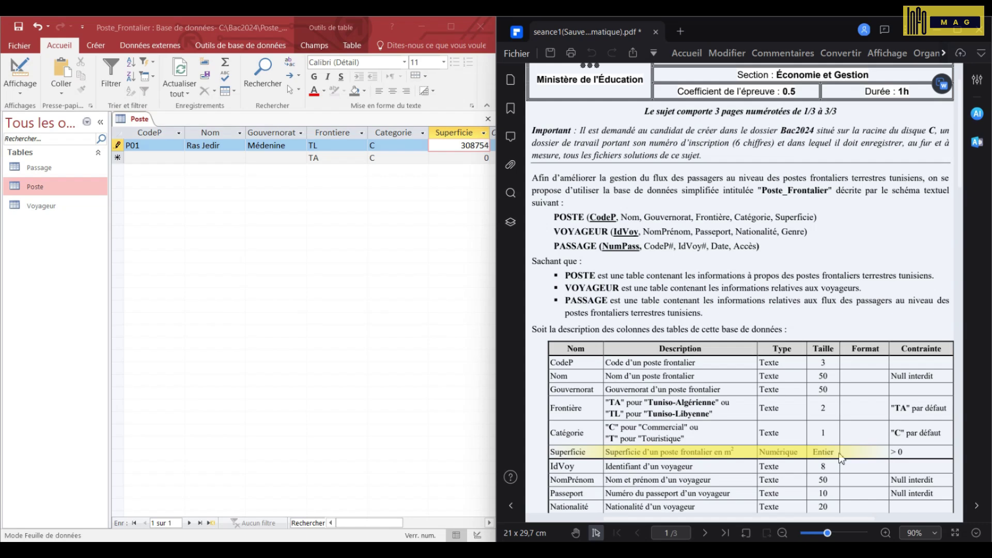
pyautogui.scroll(-10, 838, 452)
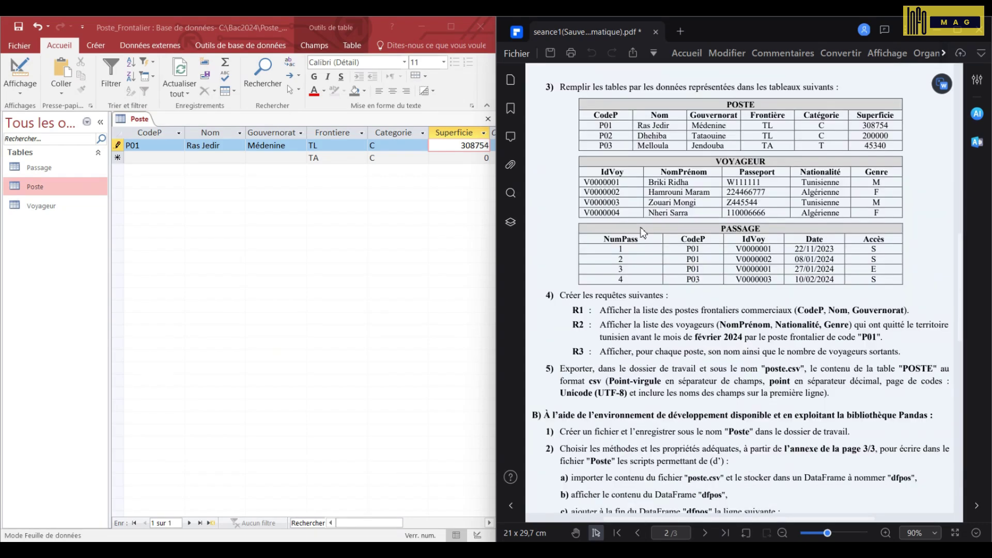
pyautogui.click(484, 146)
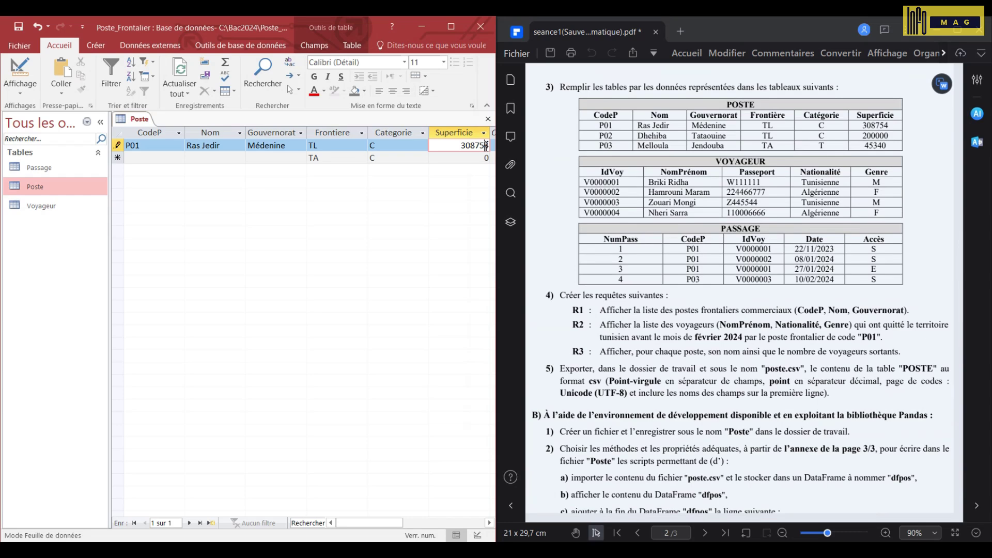
pyautogui.press('BackSpace')
# - Add record P02: Dhehiba, Tataouine, frontier TL, Superficie 20000
pyautogui.press('Tab')
pyautogui.write('P02')
pyautogui.press('Tab')
pyautogui.write('Dhehiba')
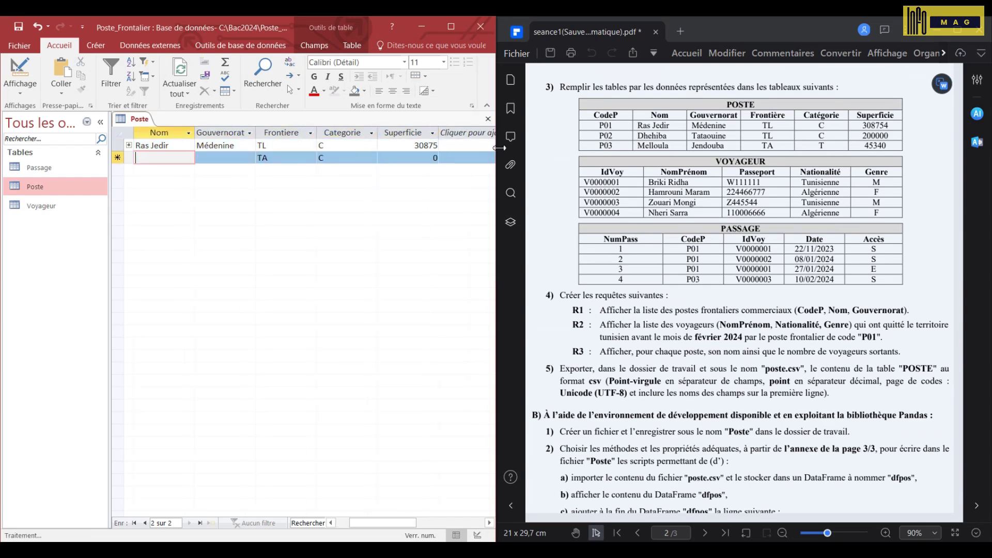
pyautogui.press('Tab')
pyautogui.write('Tataouine')
pyautogui.press('Tab')
pyautogui.write('TL')
pyautogui.press('Tab')
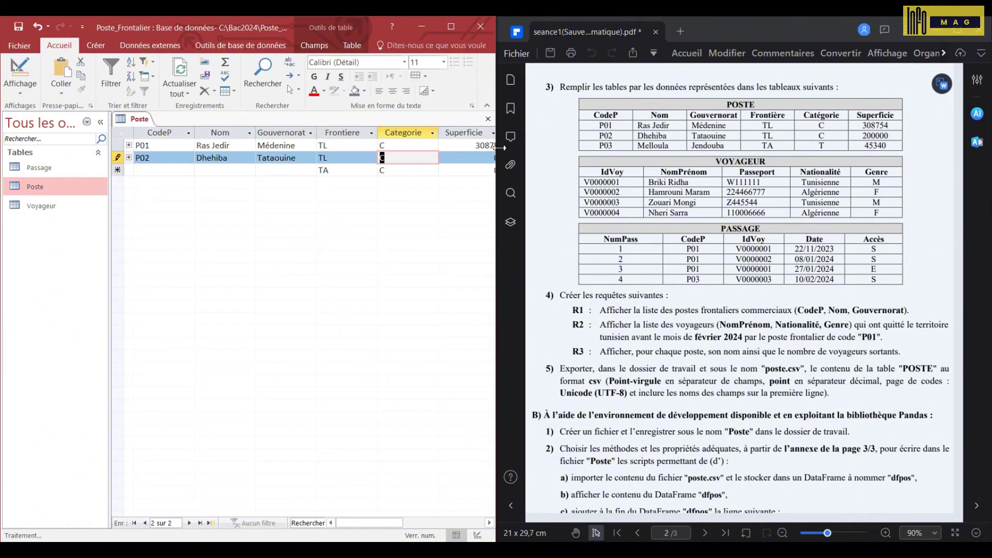
pyautogui.press('Tab')
pyautogui.write('200000')
pyautogui.press('Tab')
pyautogui.press('Return')
pyautogui.press('Tab')
# - Add record P03: Melloula, Jendouba, Superficie 4534
pyautogui.write('P03')
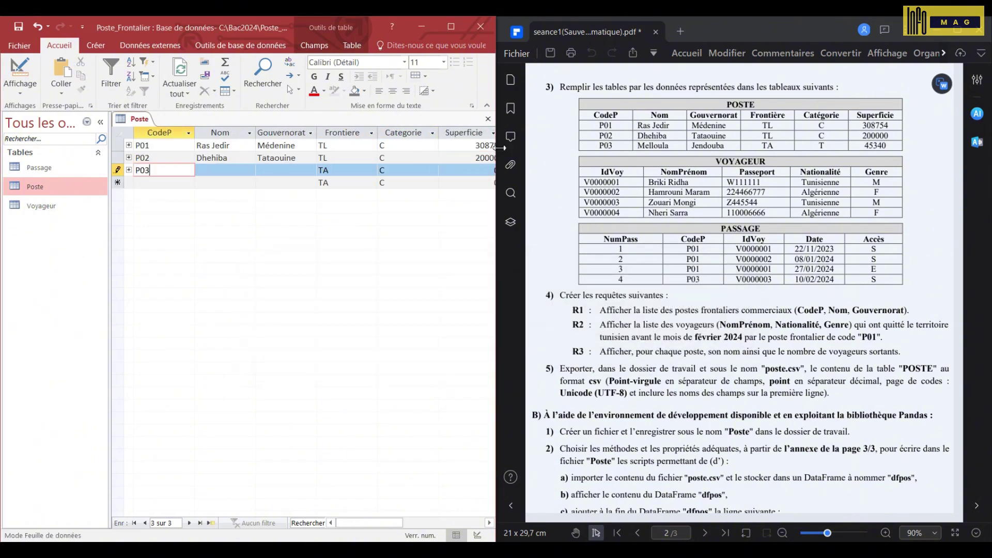
pyautogui.press('Tab')
pyautogui.write('Melloula')
pyautogui.press('Tab')
pyautogui.write('Jendouba')
pyautogui.press('Tab')
pyautogui.press('Tab')
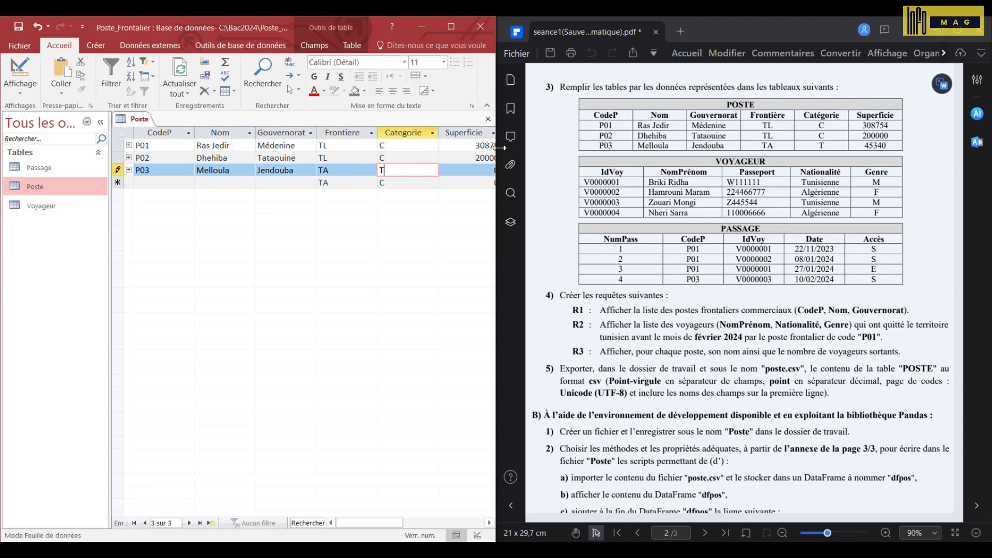
pyautogui.write('T')
pyautogui.press('Tab')
pyautogui.write('45340')
pyautogui.press('Tab')
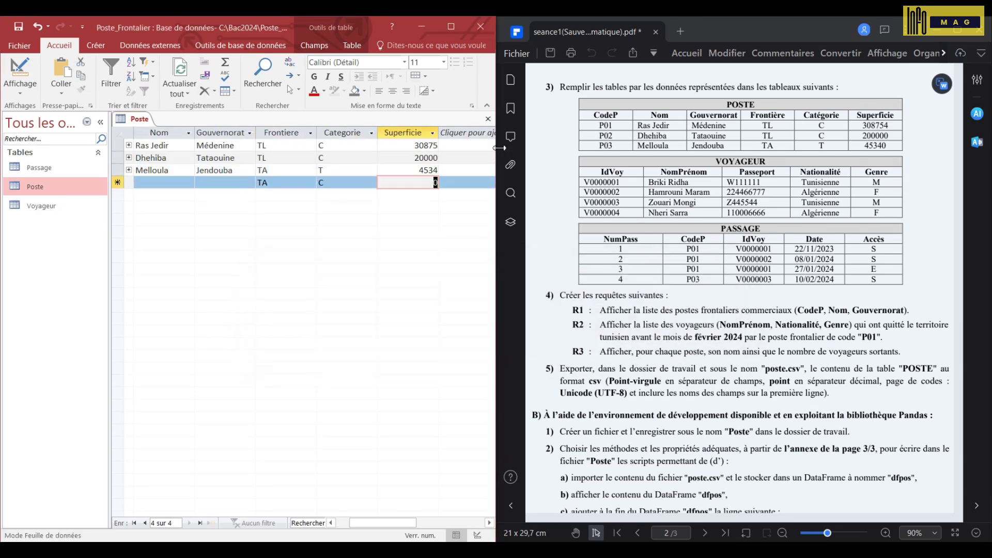
# - In Voyageur, enter the first traveller's ID, name, passport, Tunisienne nationality and gender M
pyautogui.doubleClick(40, 206)
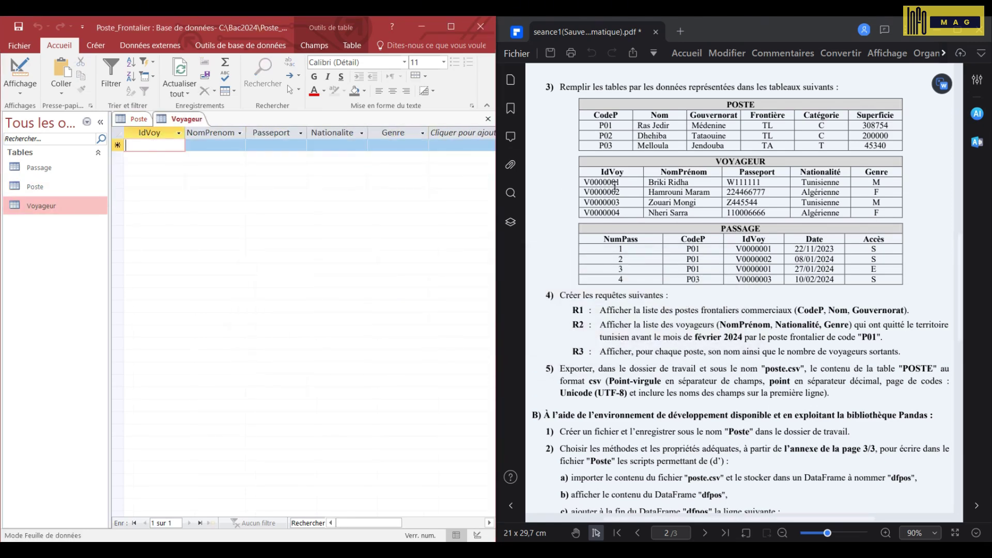
pyautogui.write('V0000001')
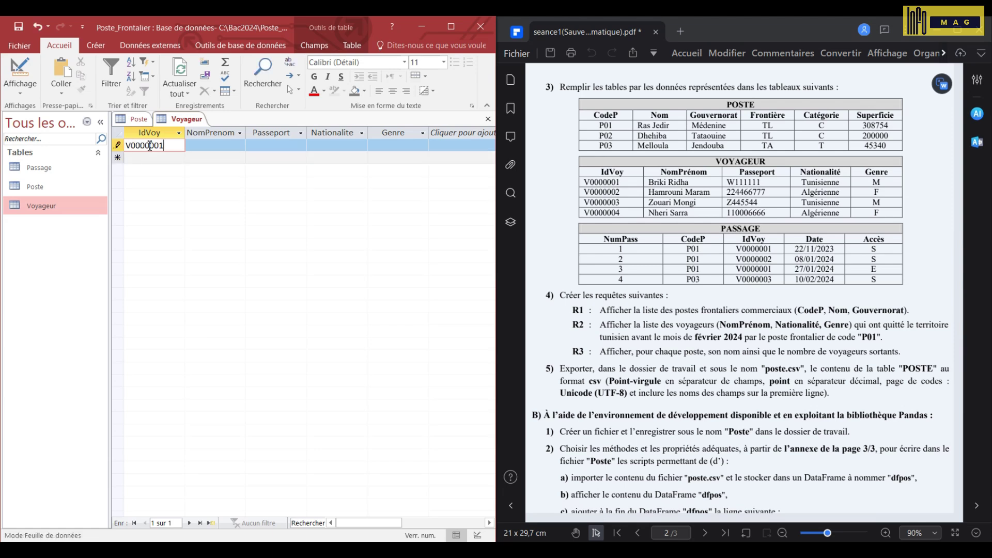
pyautogui.press('Tab')
pyautogui.press('Tab')
pyautogui.write('W111111')
pyautogui.press('Tab')
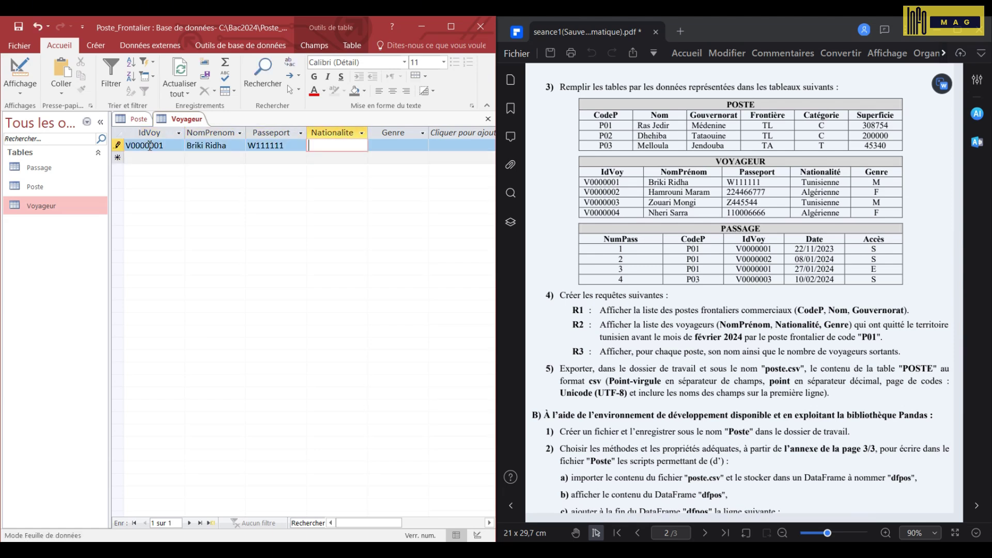
pyautogui.write('Tunisienne')
pyautogui.press('Tab')
pyautogui.write('M')
# - Add the second traveller with name, corrected passport number, Tunisienne nationality and gender F
pyautogui.press('Tab')
pyautogui.write('V0000002')
pyautogui.press('Tab')
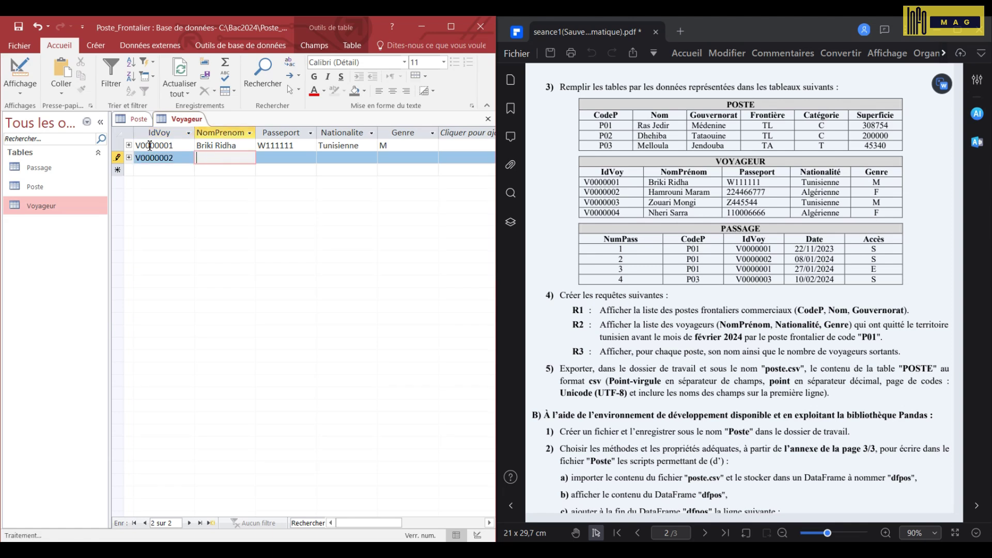
pyautogui.press('Tab')
pyautogui.write('224455')
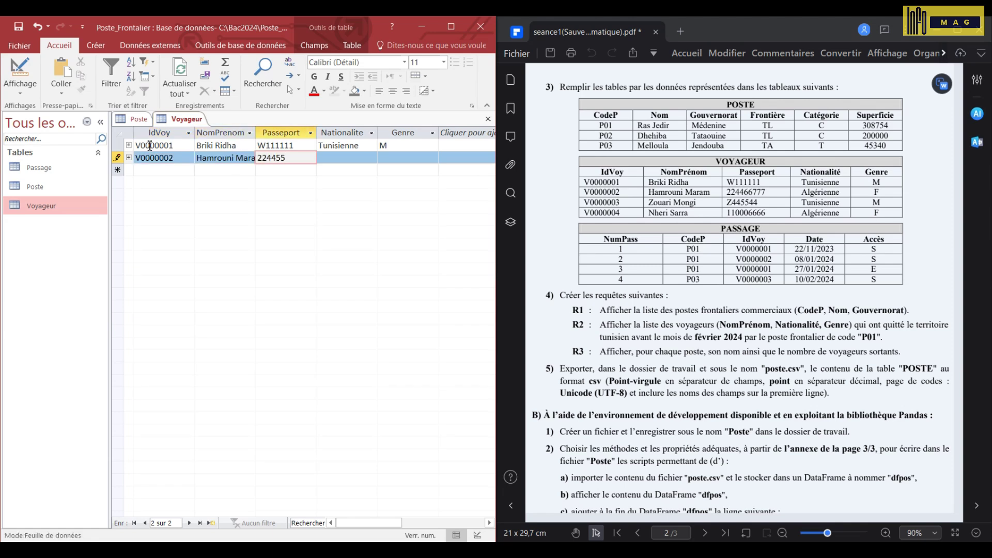
pyautogui.press('BackSpace')
pyautogui.press('BackSpace')
pyautogui.write('66777')
pyautogui.press('Tab')
pyautogui.write('Tunisienne')
# - Add the third traveller with name, passport number and Tunisienne nationality
pyautogui.press('Tab')
pyautogui.write('F')
pyautogui.press('Tab')
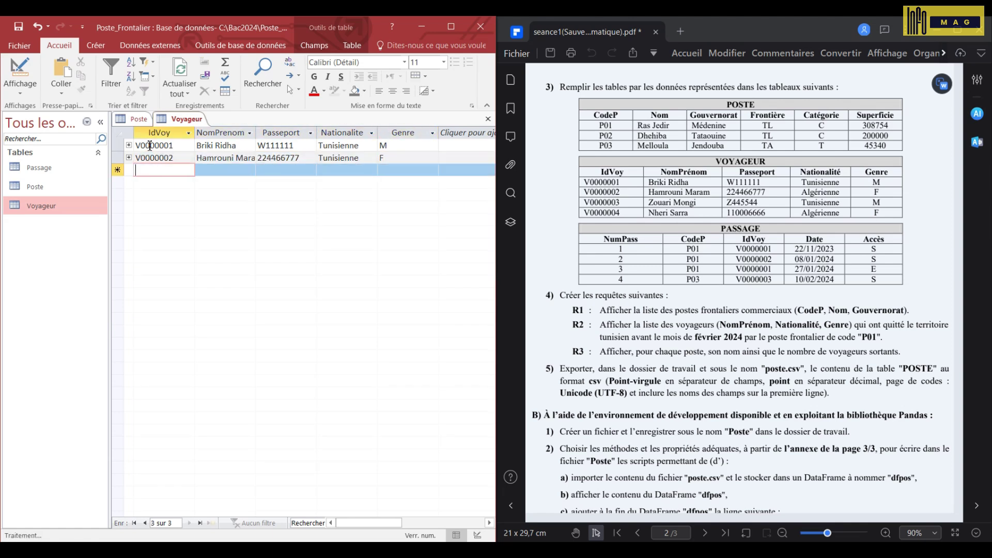
pyautogui.write('V0000003')
pyautogui.press('Tab')
pyautogui.press('Tab')
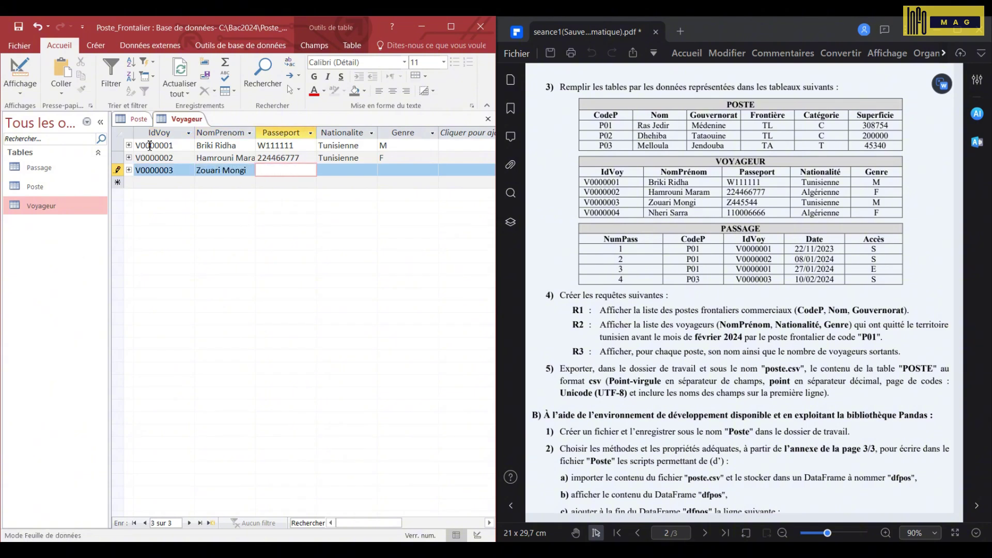
pyautogui.write('Z445544')
pyautogui.press('Tab')
pyautogui.write('Tunisienne')
# - Add the fourth traveller's ID, name, passport number and Tunisienne nationality
pyautogui.press('Tab')
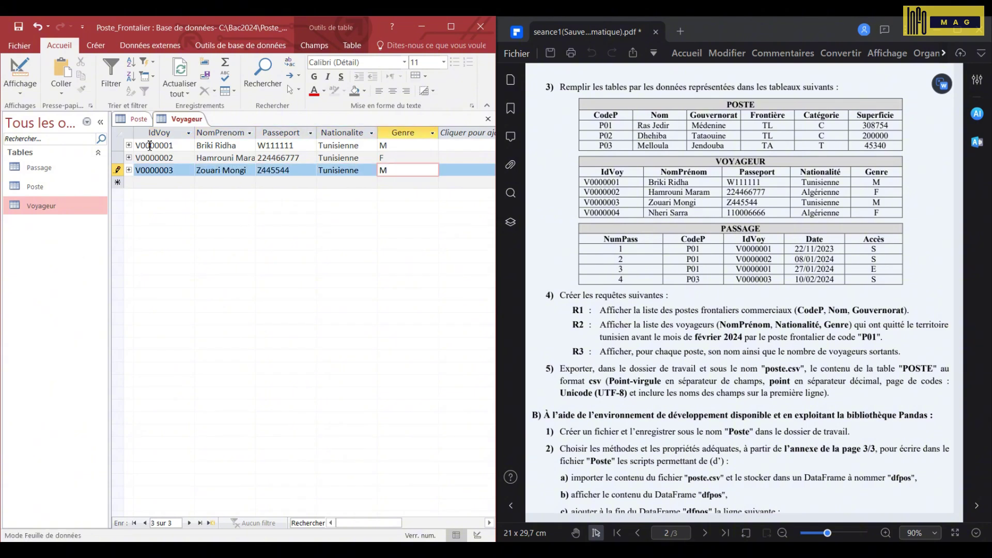
pyautogui.press('Tab')
pyautogui.write('V0000004')
pyautogui.press('Tab')
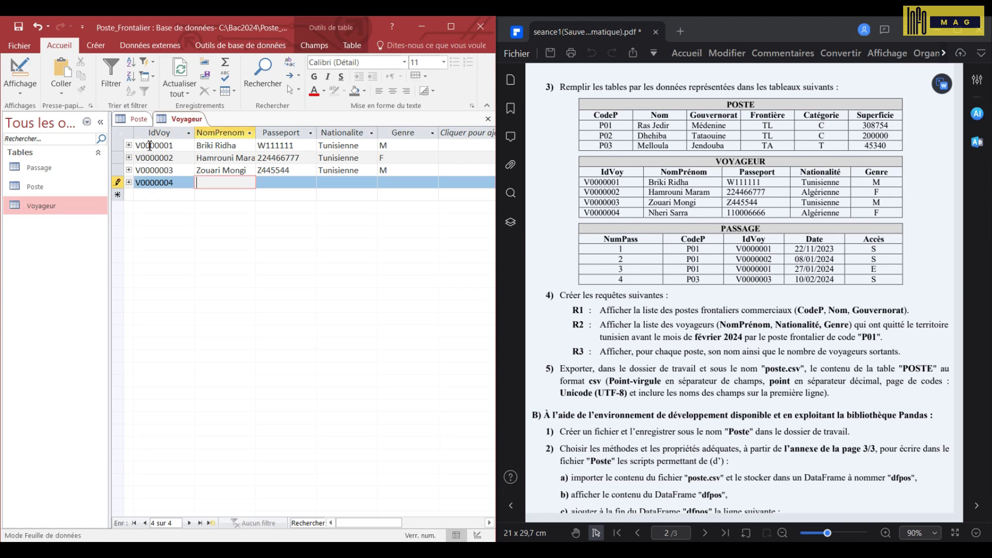
pyautogui.press('Tab')
pyautogui.write('1100066666')
pyautogui.press('Tab')
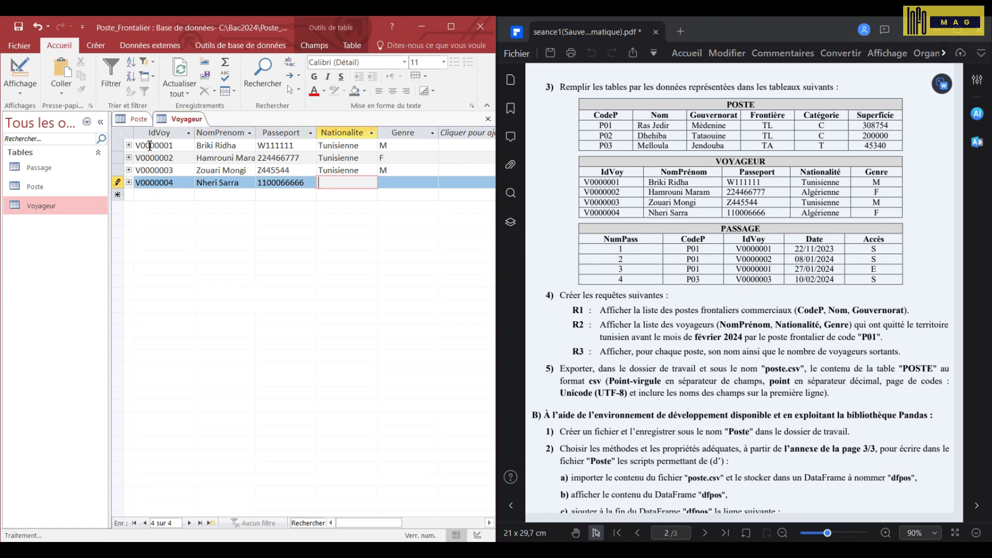
pyautogui.write('Tunisienne')
# - Set the fourth traveller's gender to F, then enter passage 1: P01, first traveller, 22/11/2023, access S
pyautogui.press('Tab')
pyautogui.write('F')
pyautogui.press('Down')
pyautogui.doubleClick(18, 166)
pyautogui.click(218, 145)
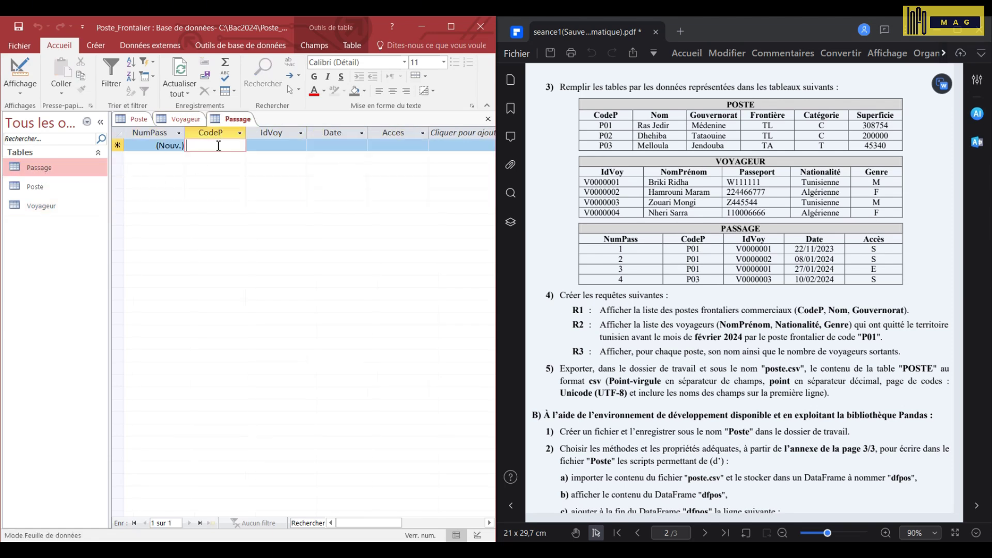
pyautogui.write('P01')
pyautogui.press('Tab')
pyautogui.write('V0000001')
pyautogui.press('Tab')
pyautogui.write('22/11/2023')
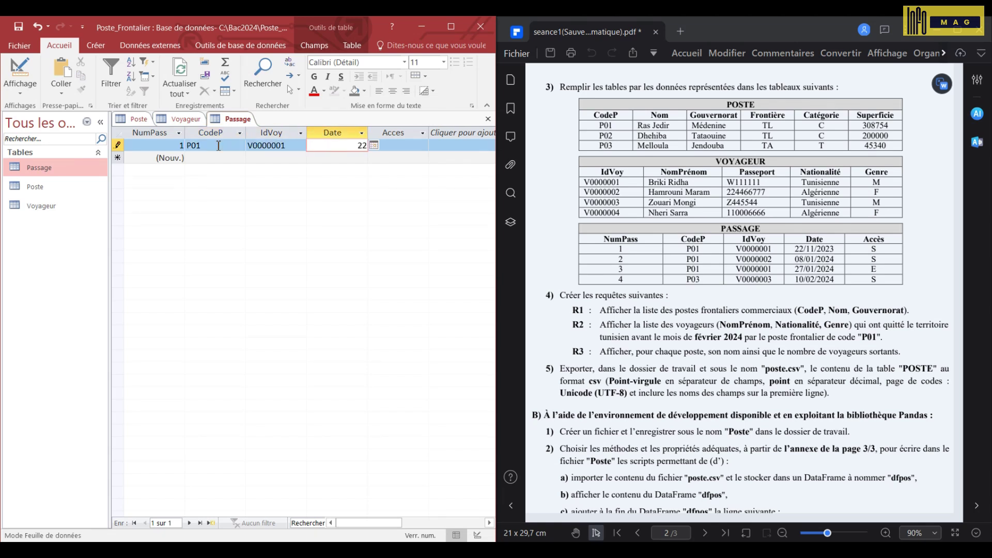
pyautogui.press('Tab')
pyautogui.write('S')
# - Enter passage 2 at post P01 dated 08/01/2024 with access S
pyautogui.press('Tab')
pyautogui.press('Tab')
pyautogui.write('P01')
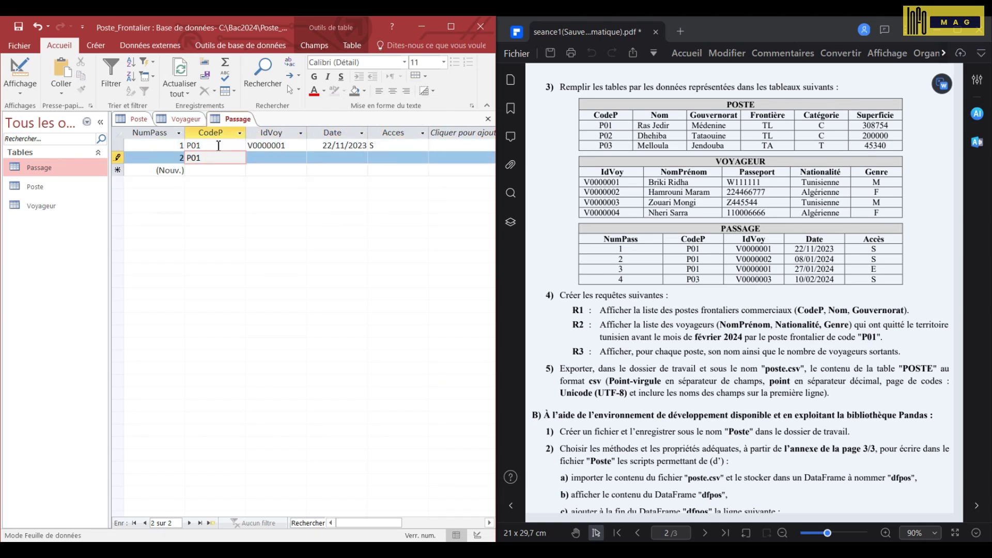
pyautogui.press('Tab')
pyautogui.write('V000000')
pyautogui.press('Tab')
pyautogui.write('08/01/2024')
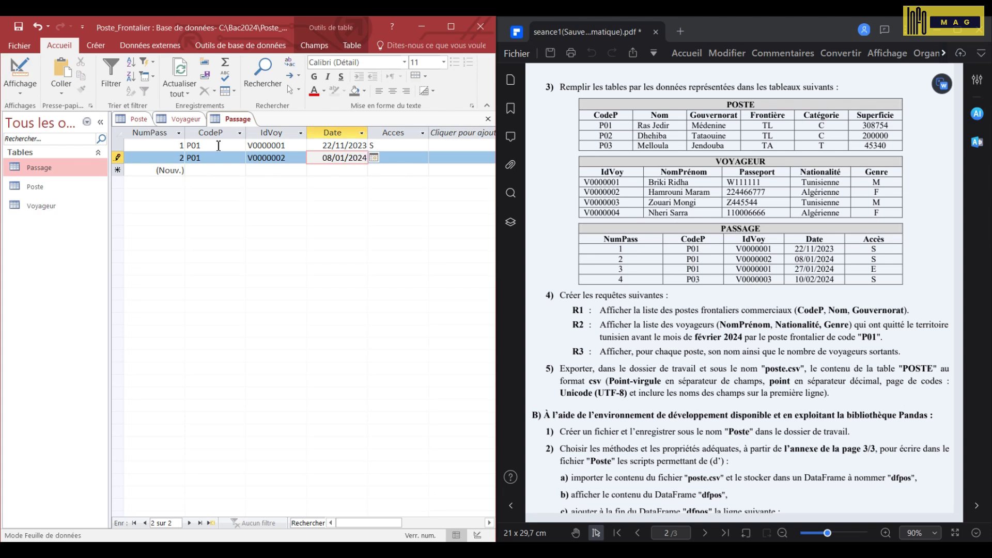
pyautogui.press('Tab')
pyautogui.write('S')
# - Enter passage 3: P01, first traveller, 27/01/2024, access E
pyautogui.press('Tab')
pyautogui.press('Tab')
pyautogui.write('P01')
pyautogui.press('Tab')
pyautogui.write('V0000001')
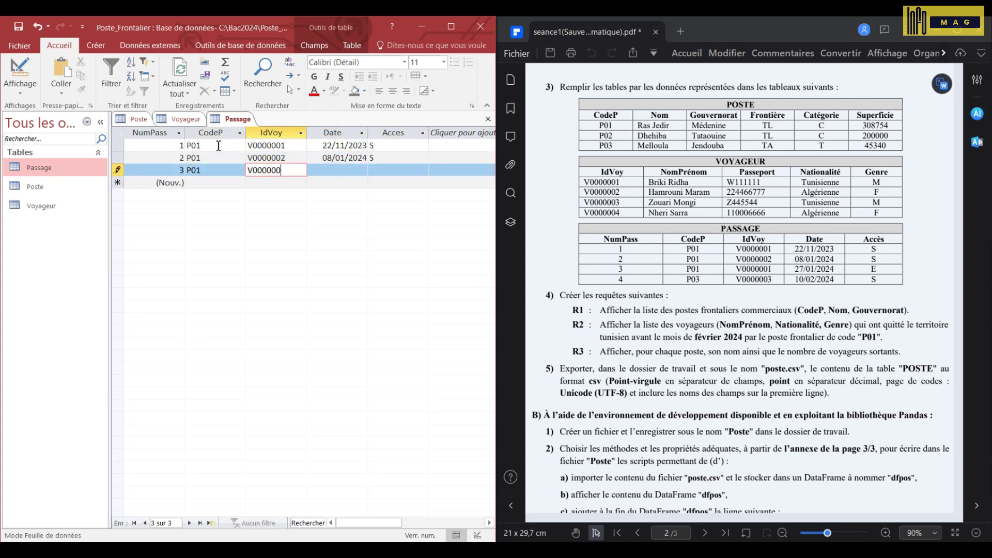
pyautogui.press('Tab')
pyautogui.write('27/01/2024')
pyautogui.press('Tab')
pyautogui.write('E')
# - Enter passage 4: P03, third traveller, 10/02/2024, access S
pyautogui.press('Tab')
pyautogui.press('Tab')
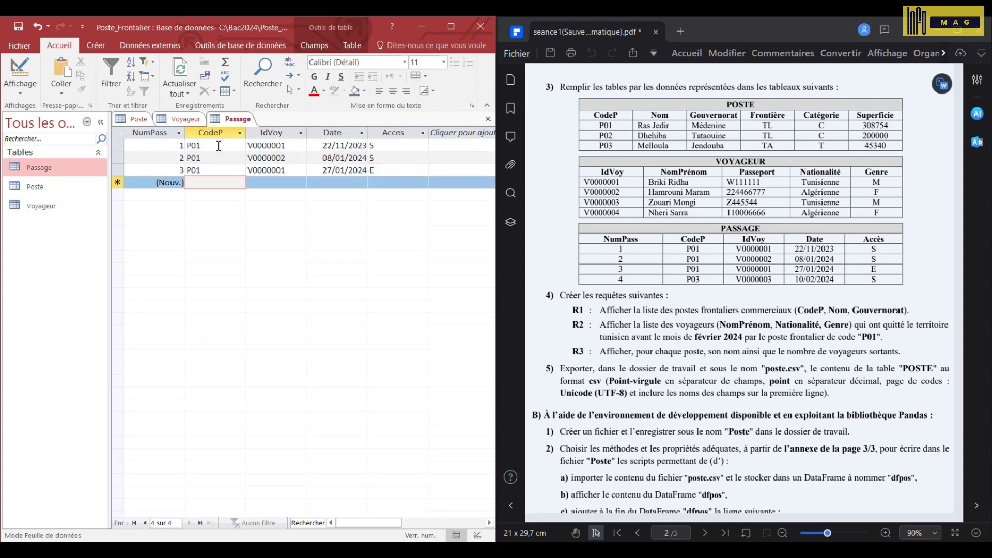
pyautogui.write('P03')
pyautogui.press('Tab')
pyautogui.write('V0000003')
pyautogui.press('Tab')
pyautogui.write('10/02/2024')
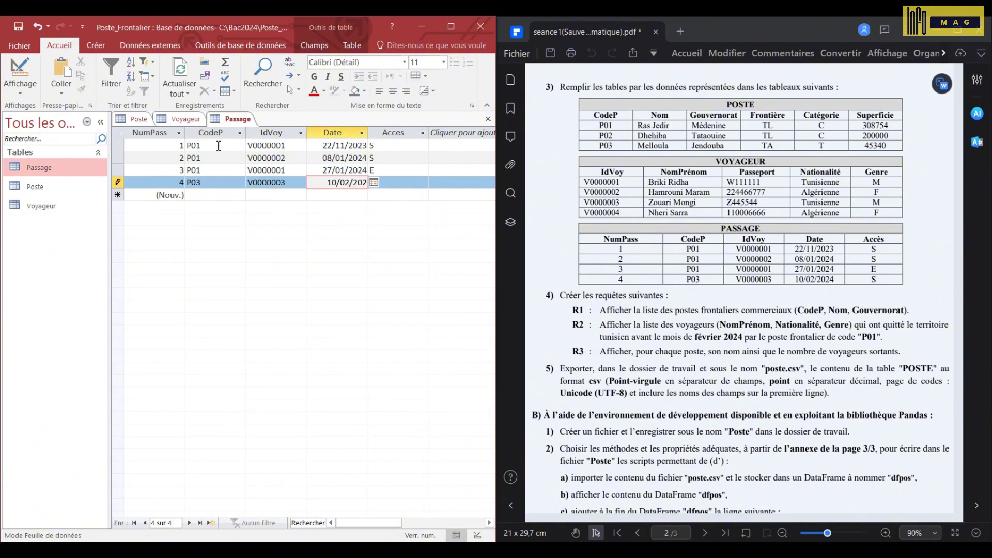
pyautogui.press('Tab')
pyautogui.write('S')
pyautogui.press('Up')
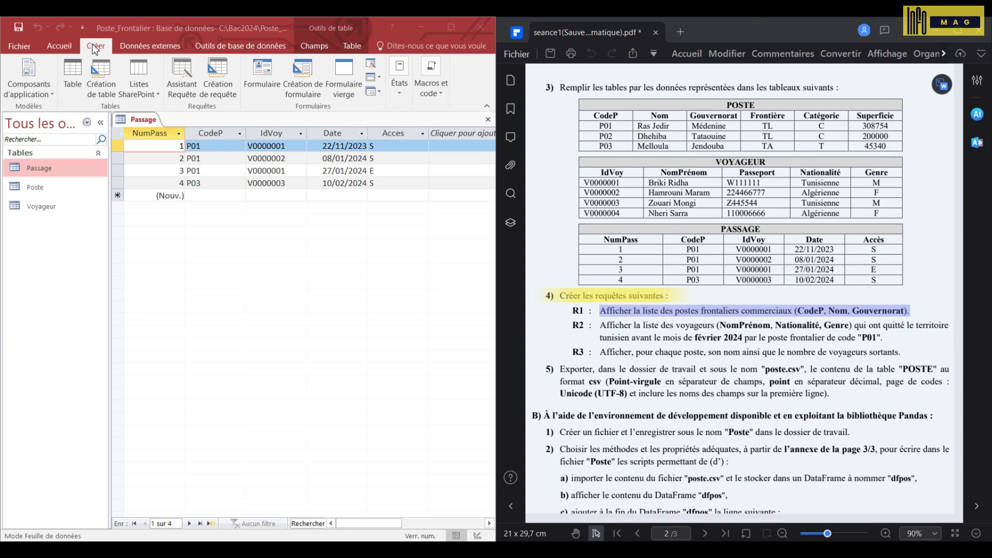
# - Build and run a design-view query on Poste listing CodeP, Nom and Gouvernorat
pyautogui.click(96, 49)
pyautogui.click(217, 83)
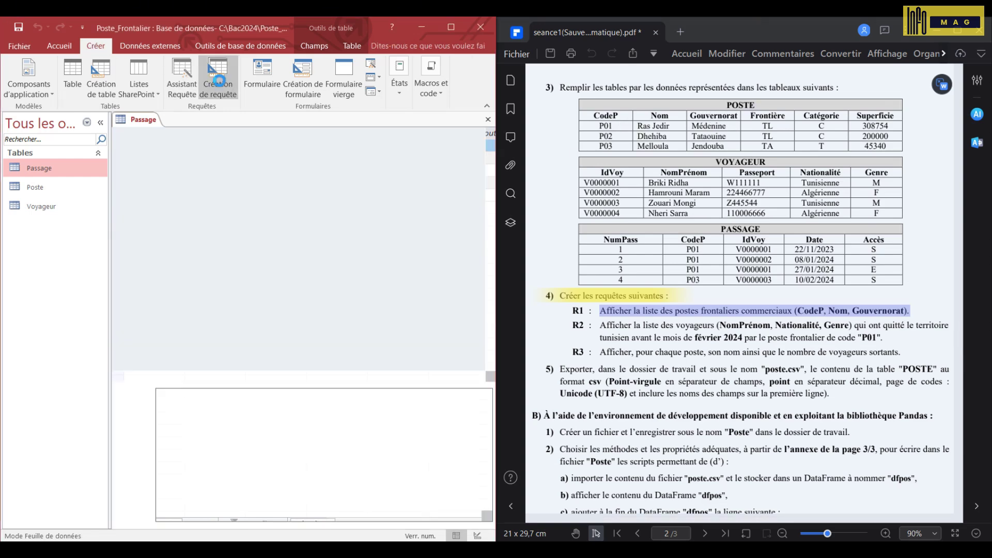
pyautogui.doubleClick(170, 256)
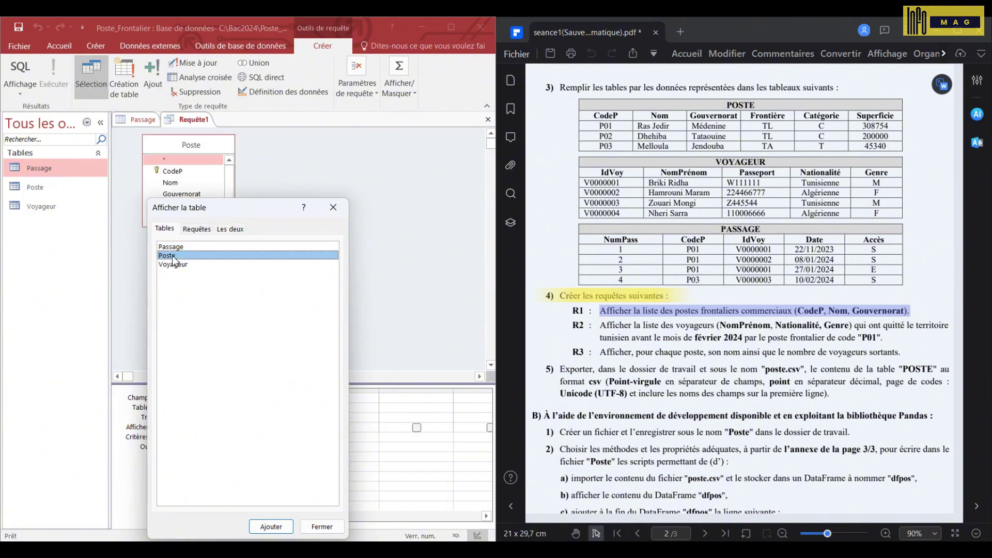
pyautogui.click(339, 214)
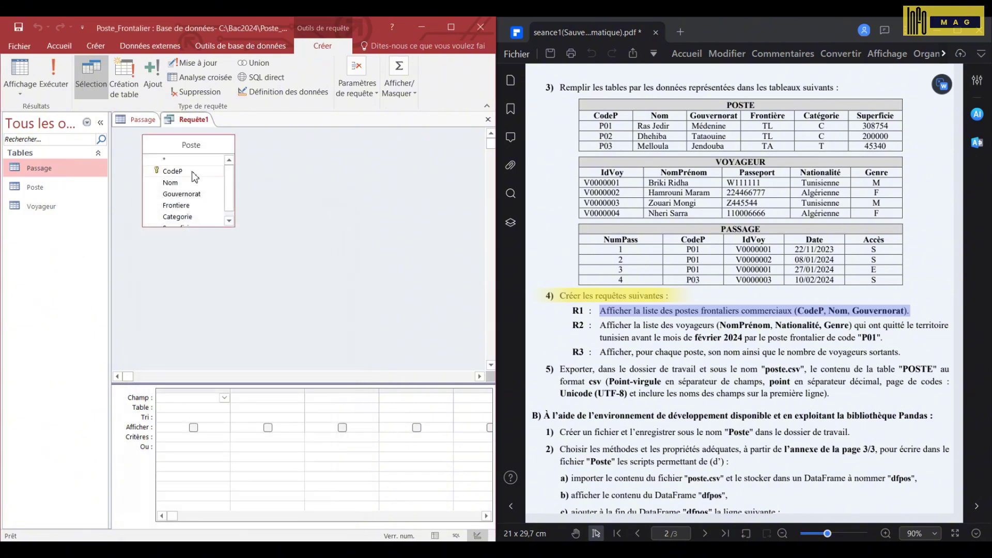
pyautogui.doubleClick(172, 171)
pyautogui.doubleClick(184, 183)
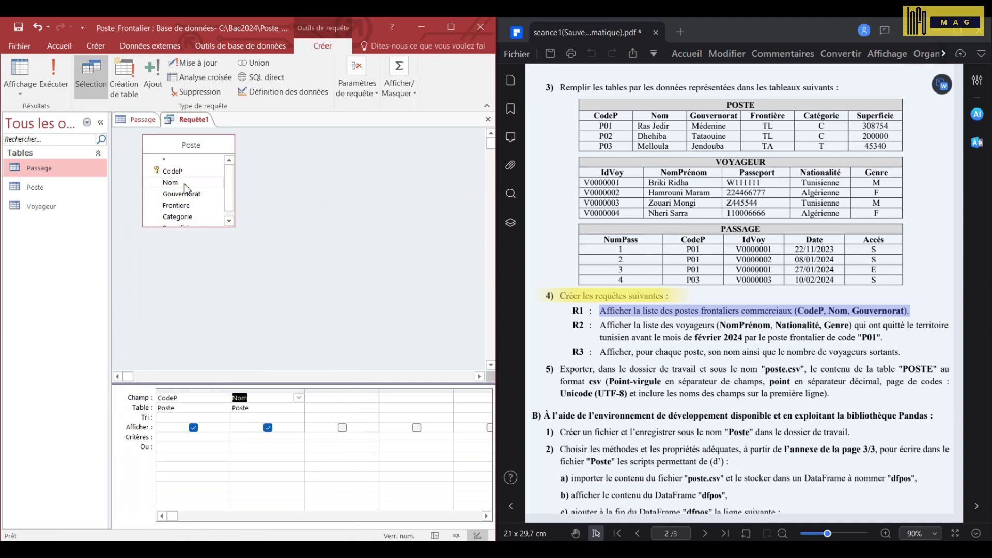
pyautogui.doubleClick(191, 195)
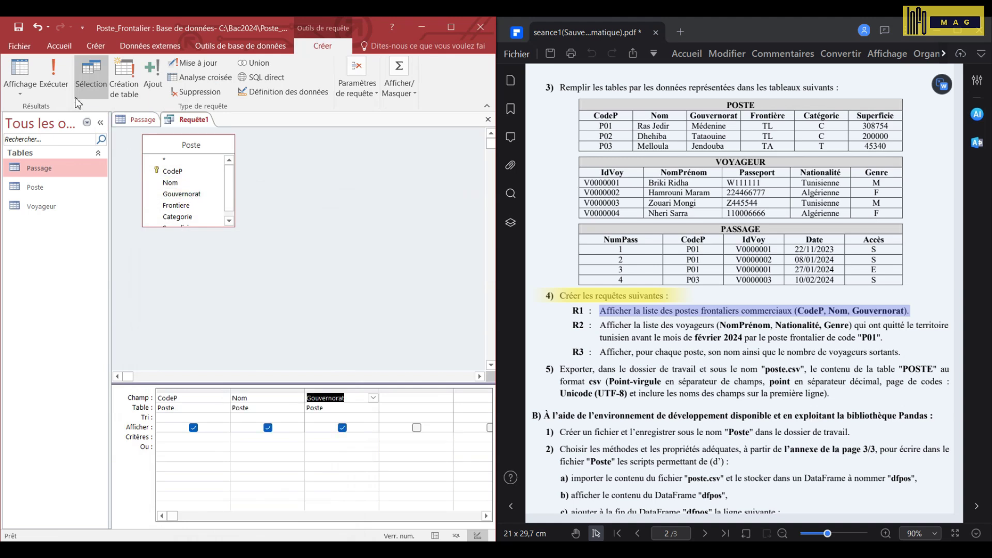
pyautogui.click(57, 80)
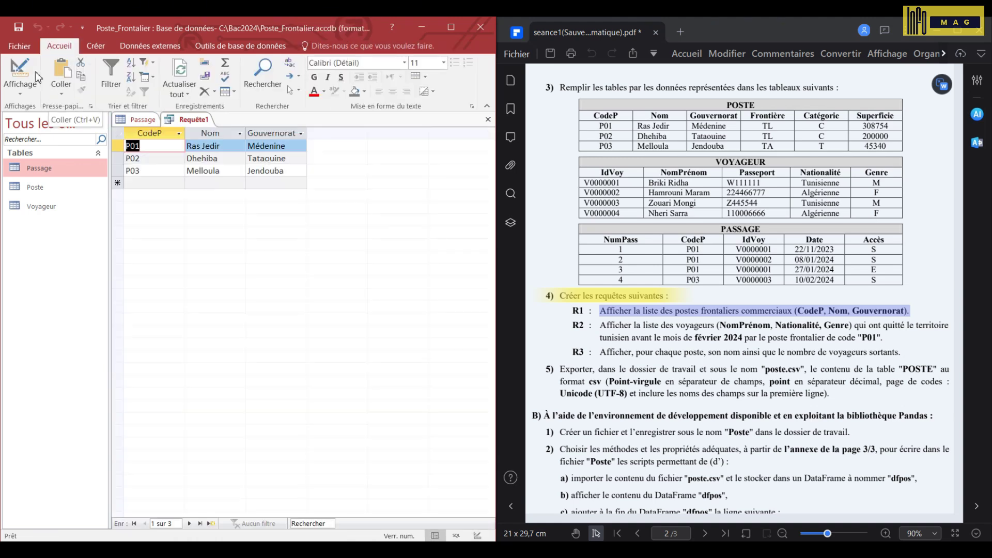
# - Save the new query as R1
pyautogui.click(18, 27)
pyautogui.write('R1')
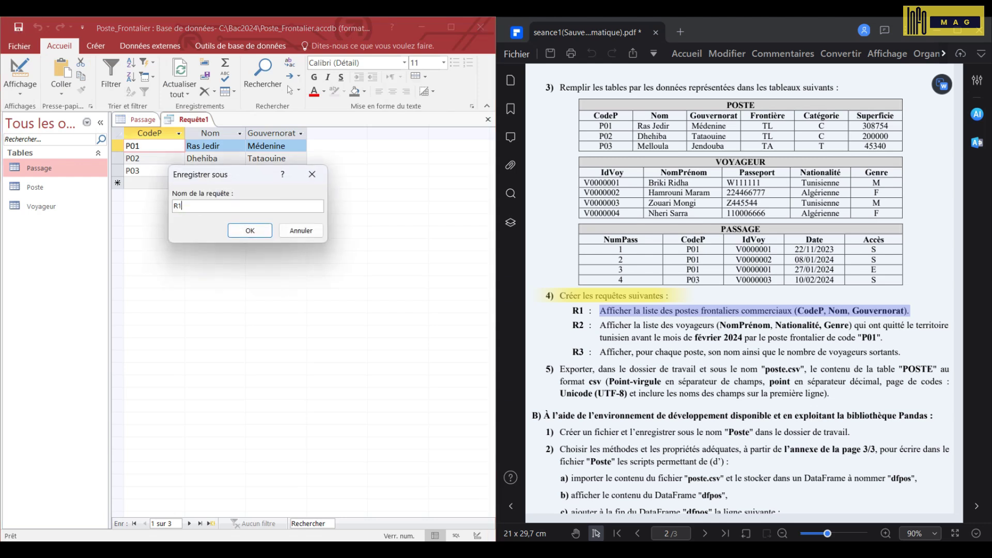
pyautogui.press('Return')
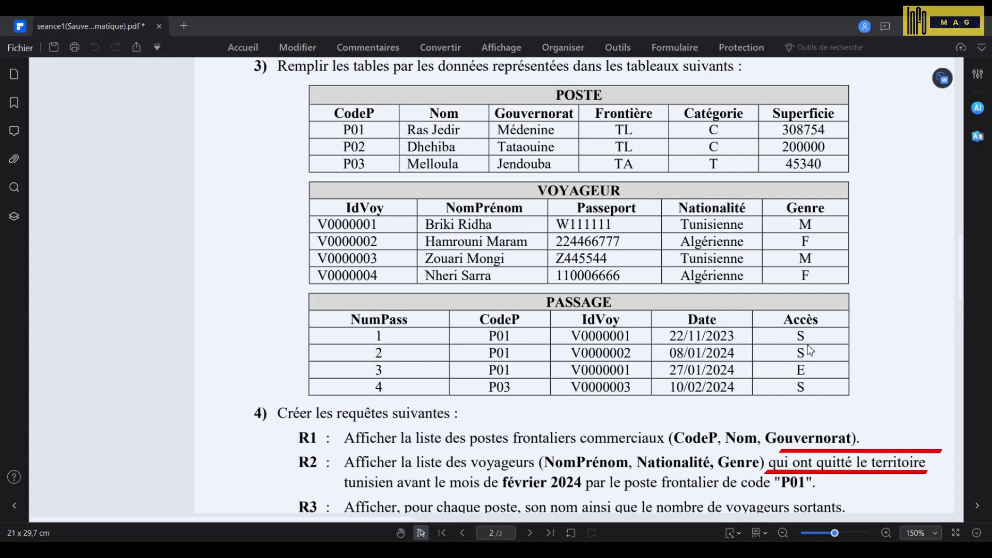
# - Underline R2's conditions in the PDF: leaving the territory and the date limit
pyautogui.moveTo(413, 472); pyautogui.dragTo(573, 472)
pyautogui.moveTo(558, 493); pyautogui.dragTo(397, 493)
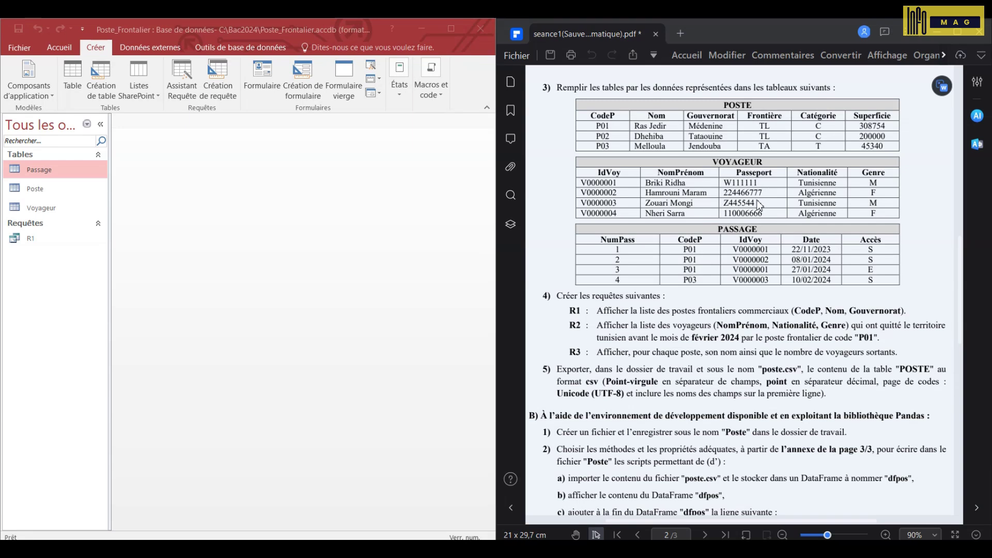
# - Start a query joining Passage and Voyageur with NomPrenom, Nationalite and Genre columns
pyautogui.click(330, 243)
pyautogui.click(218, 76)
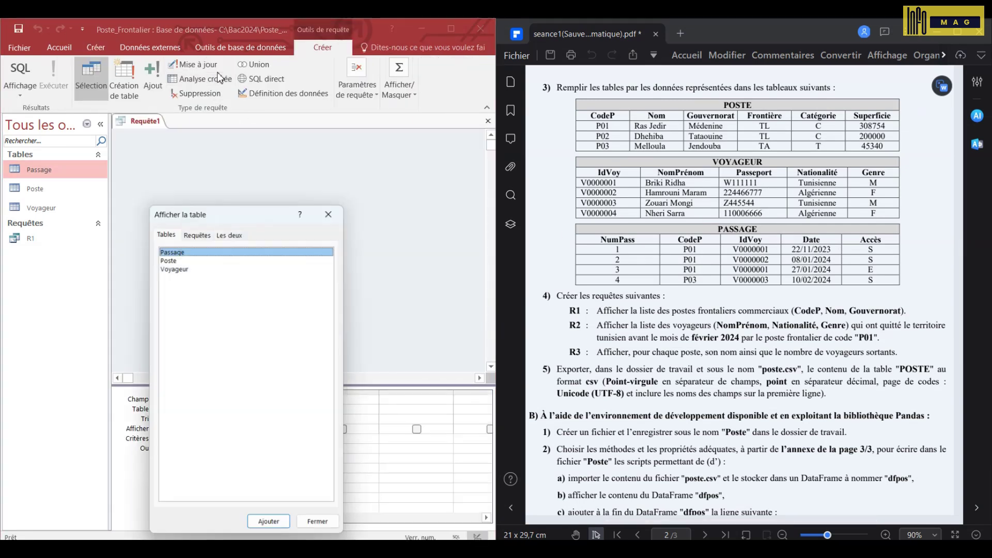
pyautogui.doubleClick(174, 249)
pyautogui.doubleClick(184, 266)
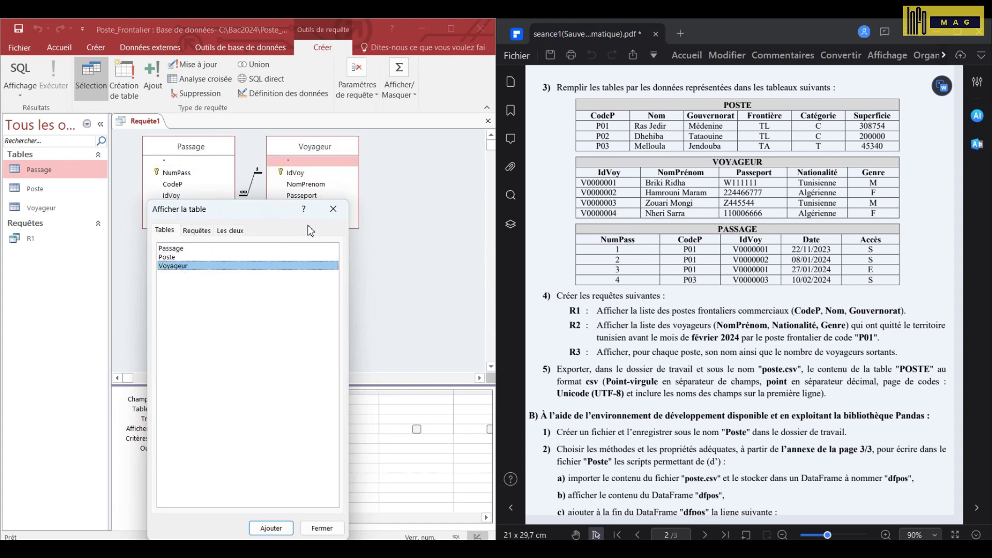
pyautogui.click(333, 209)
pyautogui.click(301, 185)
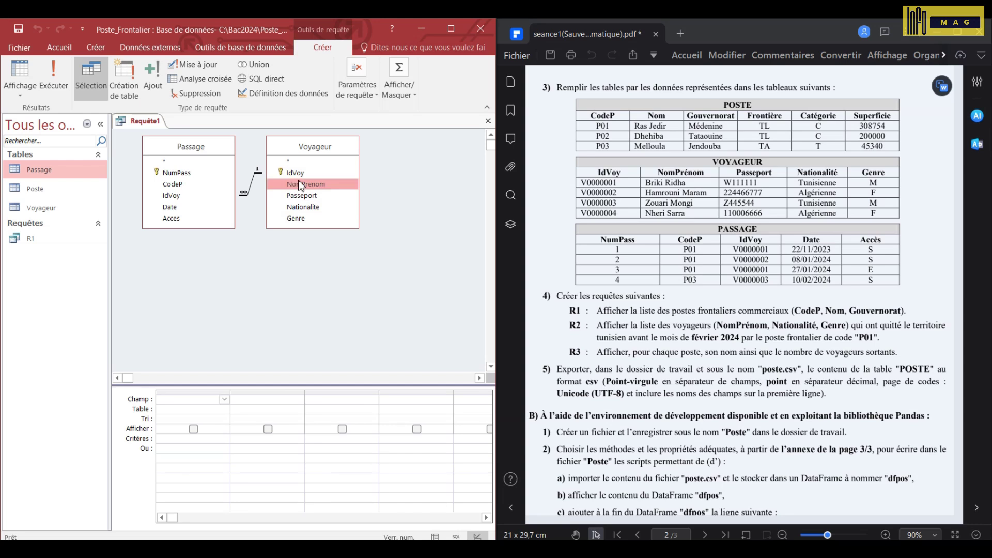
pyautogui.doubleClick(300, 183)
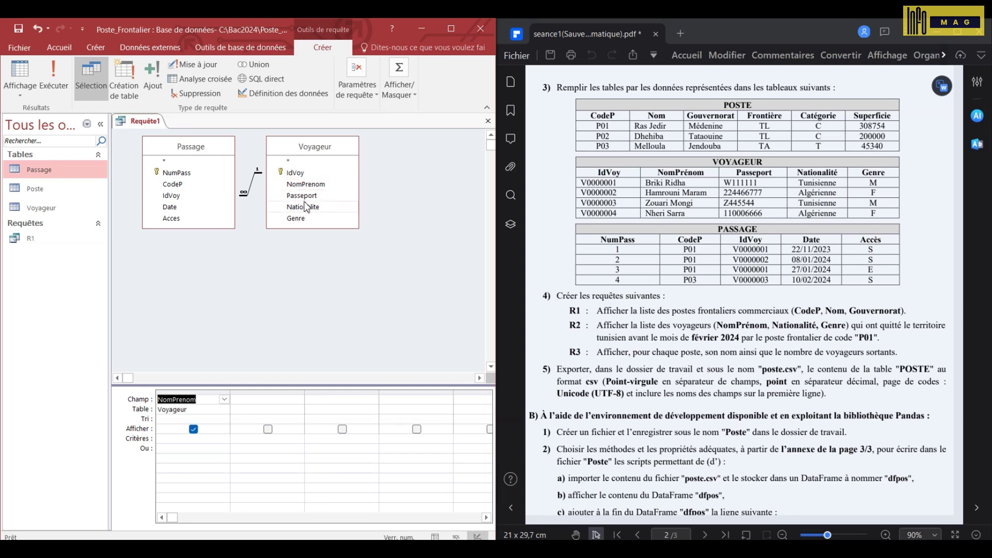
pyautogui.doubleClick(304, 205)
pyautogui.doubleClick(300, 219)
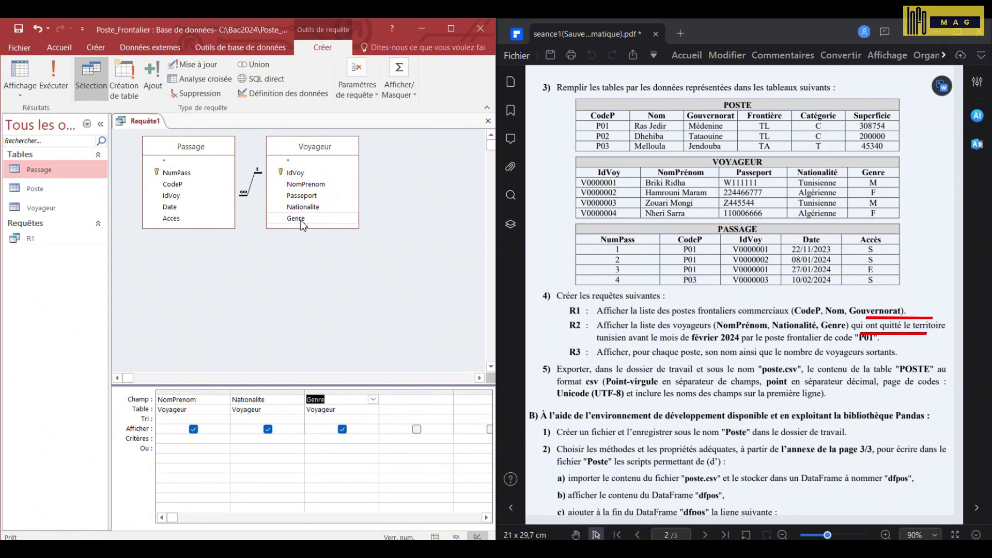
# - Add hidden Acces with criterion "S" and a hidden Date column
pyautogui.click(178, 217)
pyautogui.doubleClick(178, 218)
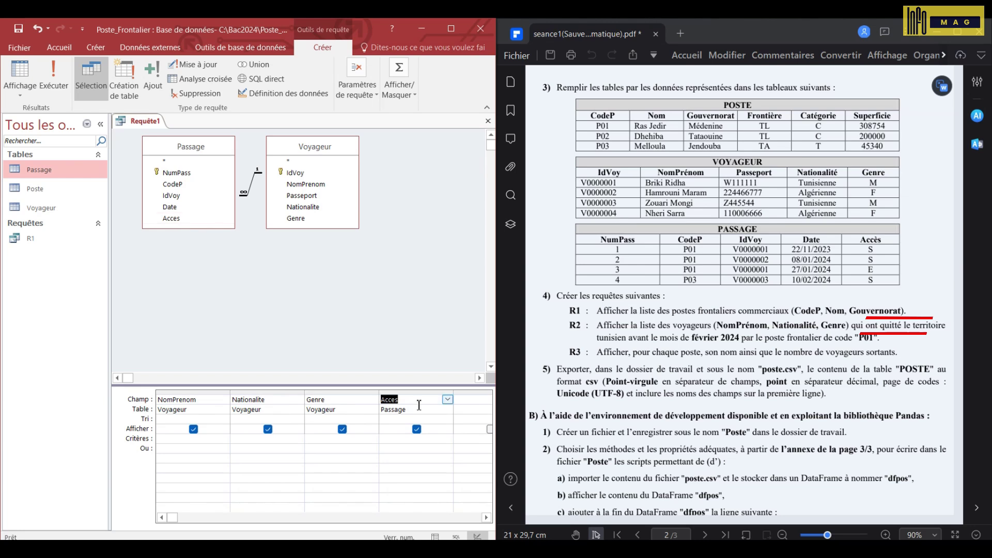
pyautogui.click(416, 429)
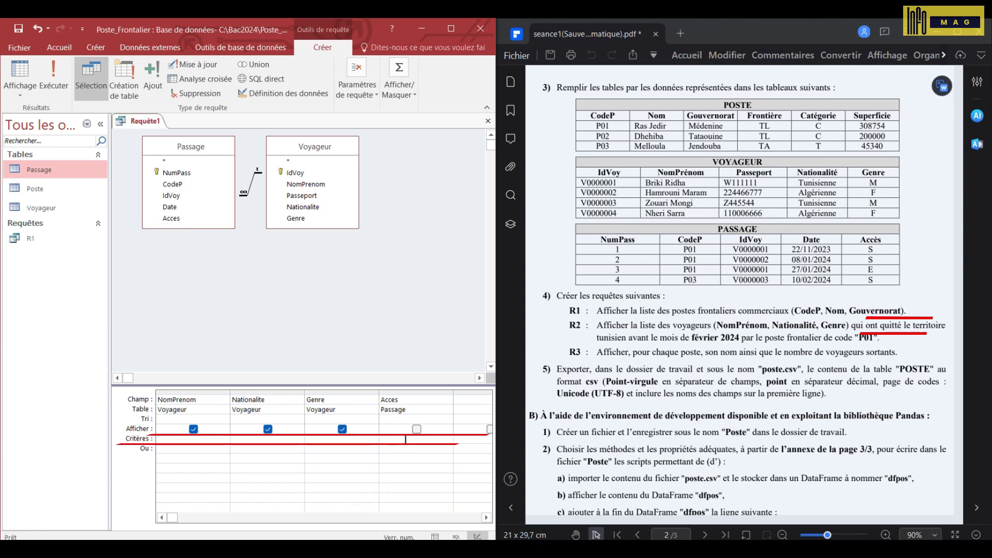
pyautogui.click(406, 439)
pyautogui.write('S')
pyautogui.click(404, 449)
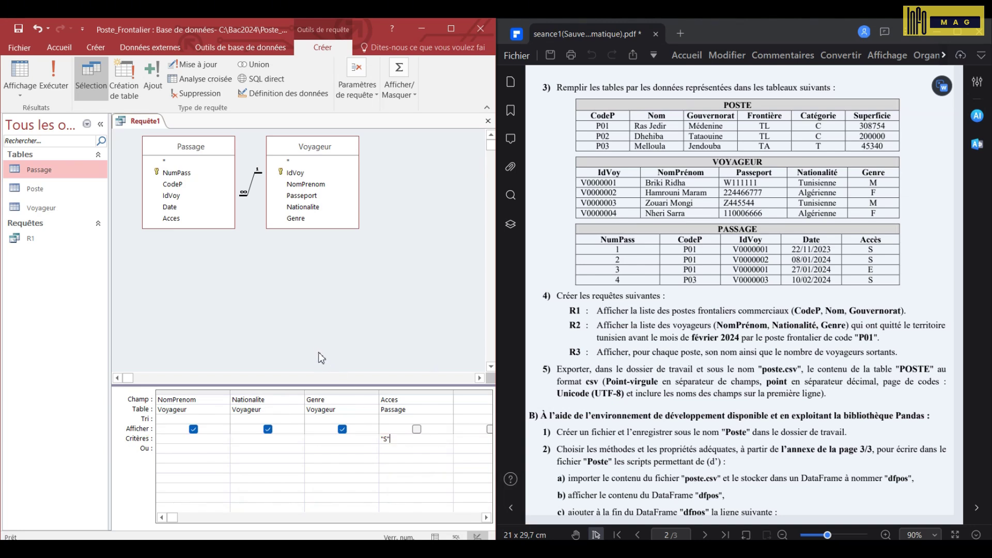
pyautogui.doubleClick(173, 205)
pyautogui.click(491, 434)
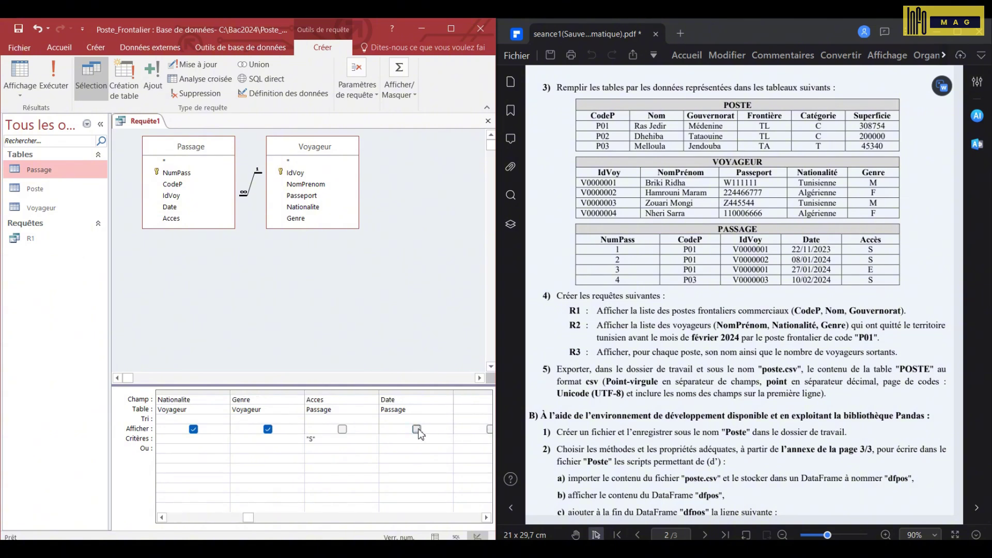
# - Filter Date to < 01/02/2024 and add hidden CodeP with criterion "P01"
pyautogui.click(397, 439)
pyautogui.write('<')
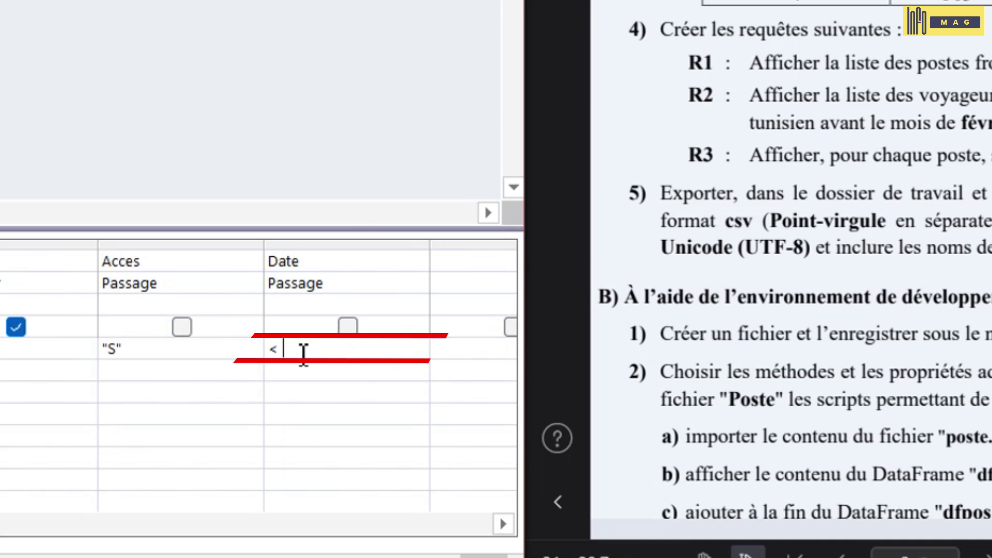
pyautogui.write(' 01/02/2024')
pyautogui.press('Down')
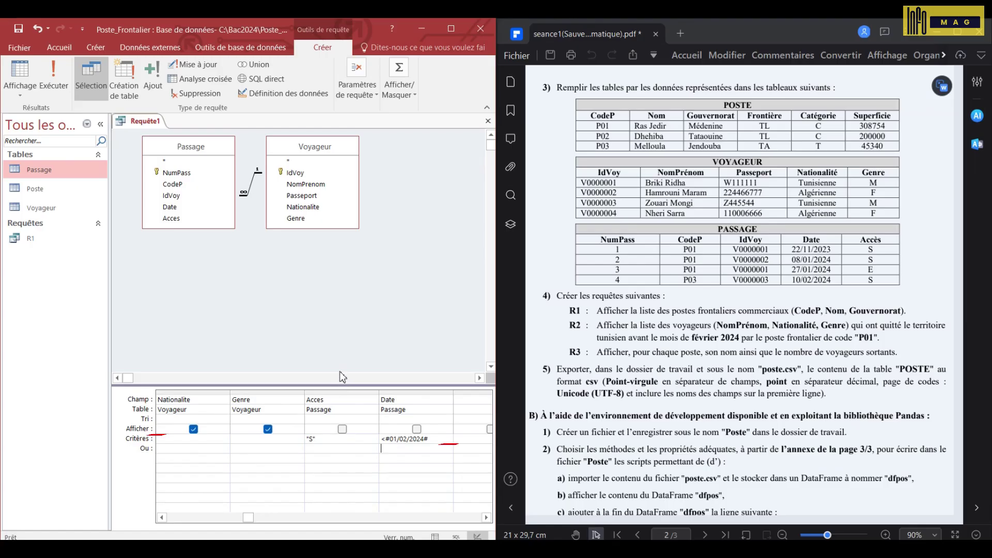
pyautogui.doubleClick(177, 185)
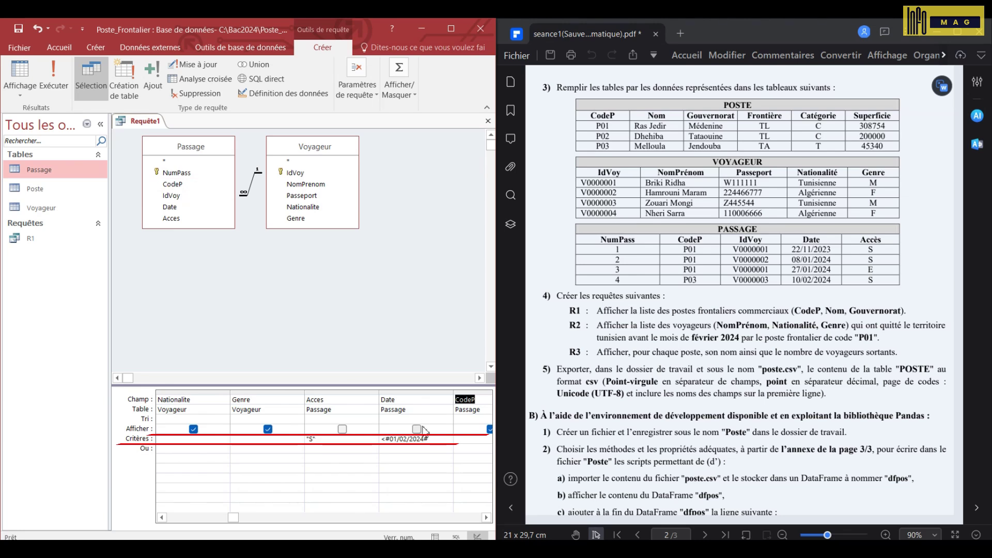
pyautogui.click(486, 439)
pyautogui.click(416, 429)
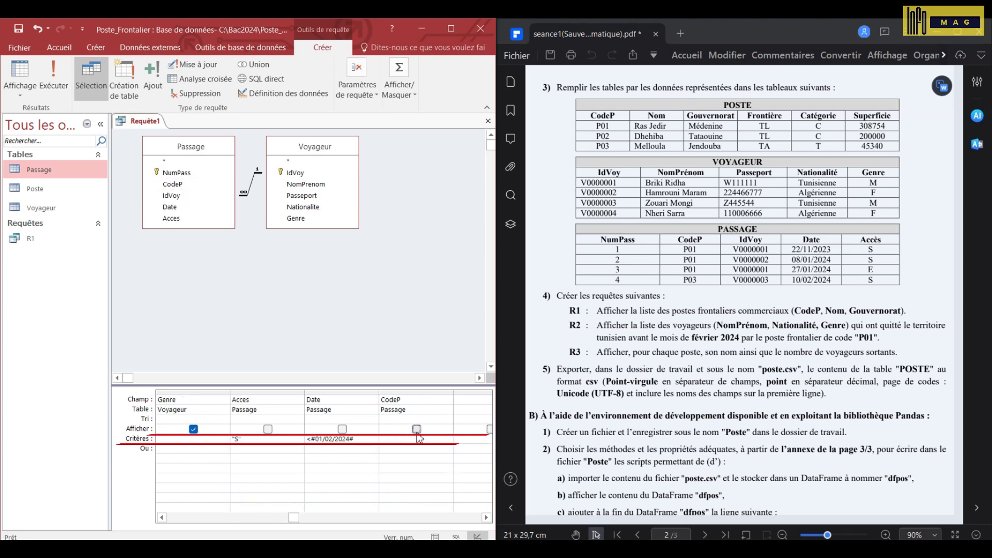
pyautogui.click(404, 443)
pyautogui.write('P01')
pyautogui.press('Return')
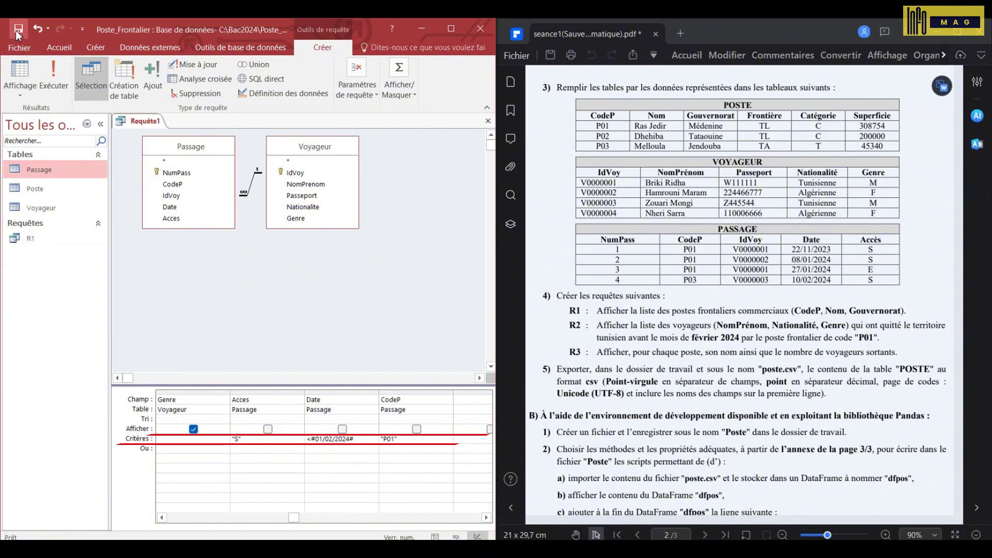
# - Save the traveller query as R2
pyautogui.click(18, 28)
pyautogui.write('R')
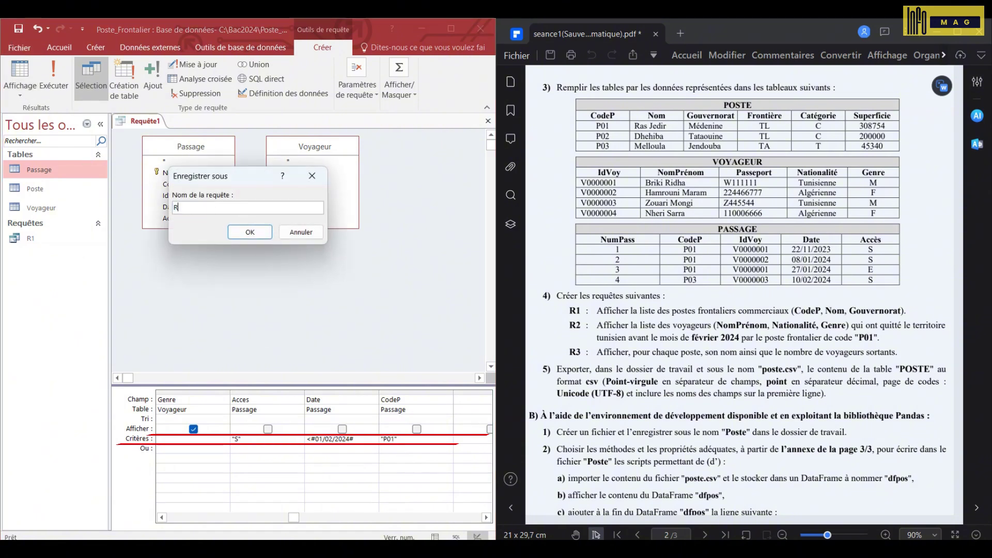
pyautogui.write('2')
pyautogui.click(247, 230)
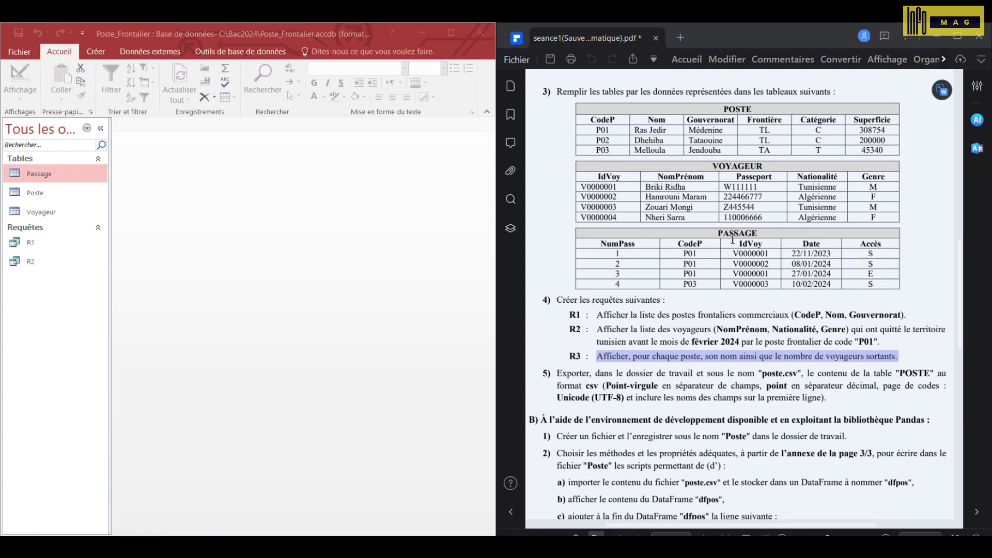
# - Start a query on Poste and Passage with Nom and Acces filtered to "S"
pyautogui.click(96, 51)
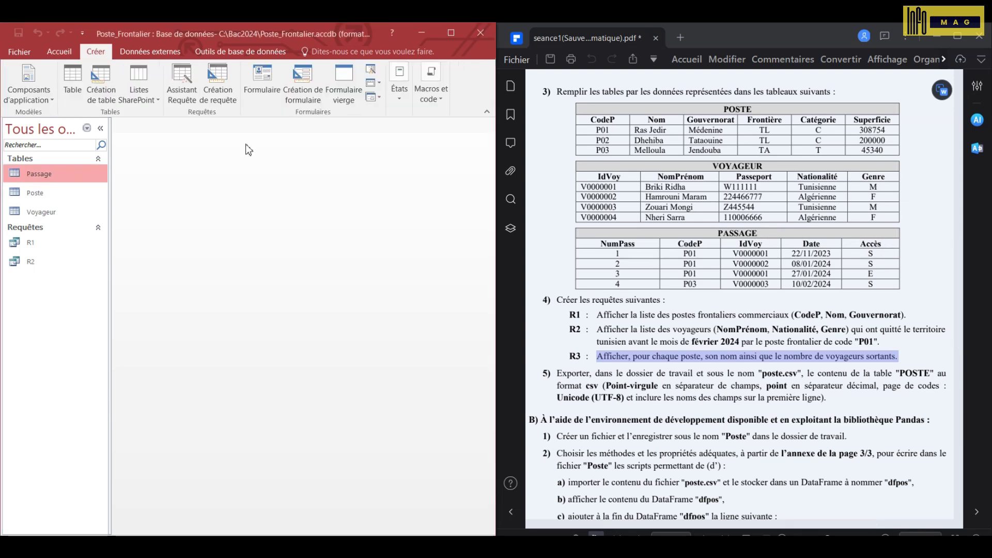
pyautogui.click(216, 81)
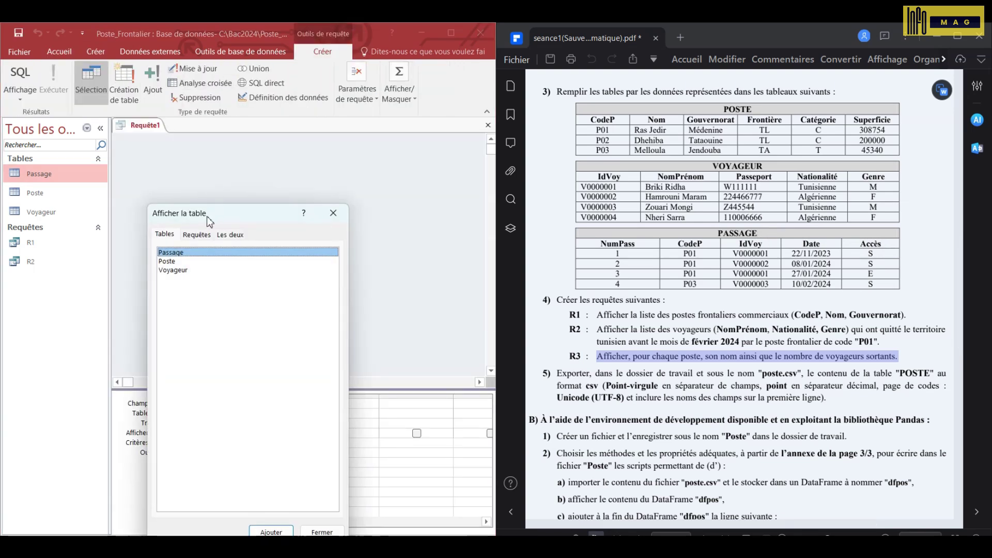
pyautogui.doubleClick(174, 262)
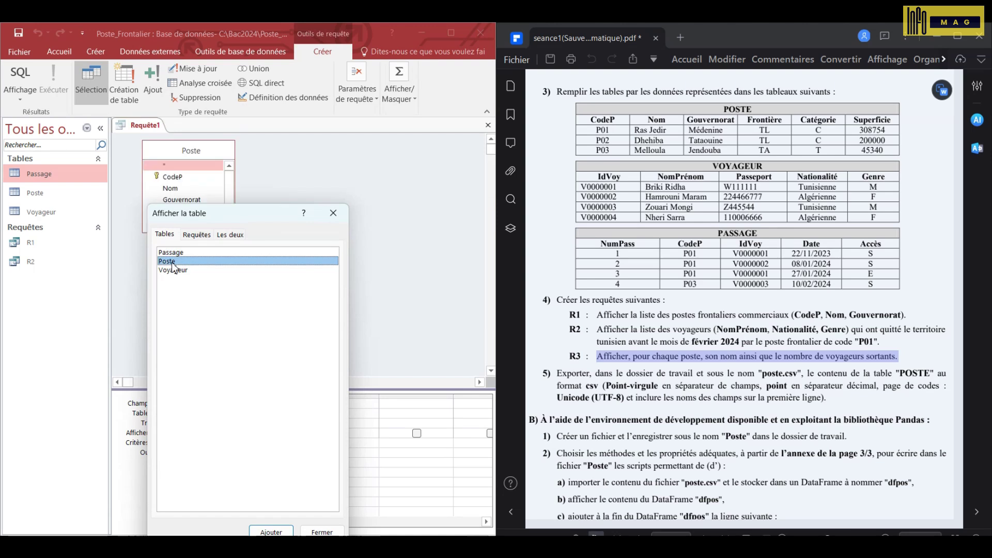
pyautogui.doubleClick(194, 253)
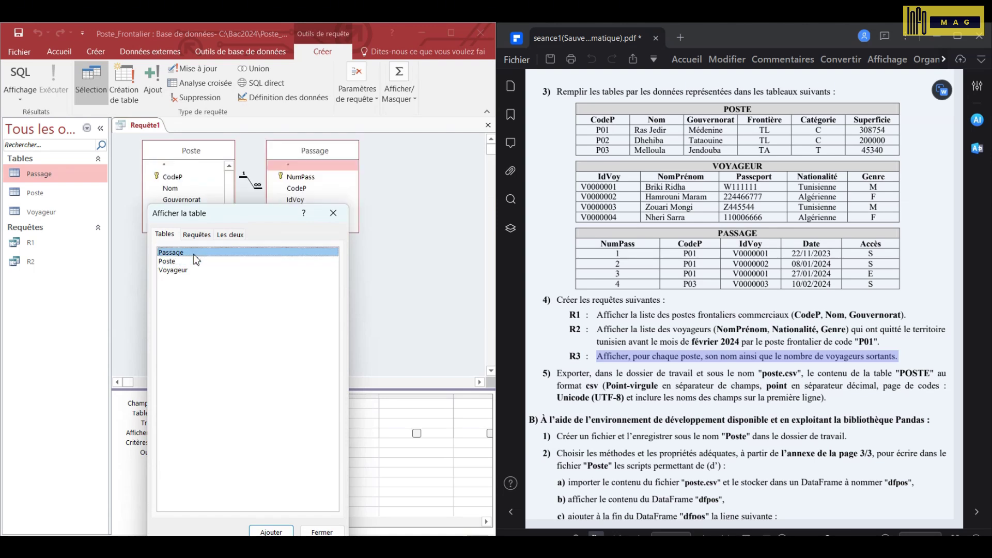
pyautogui.click(333, 213)
pyautogui.doubleClick(180, 189)
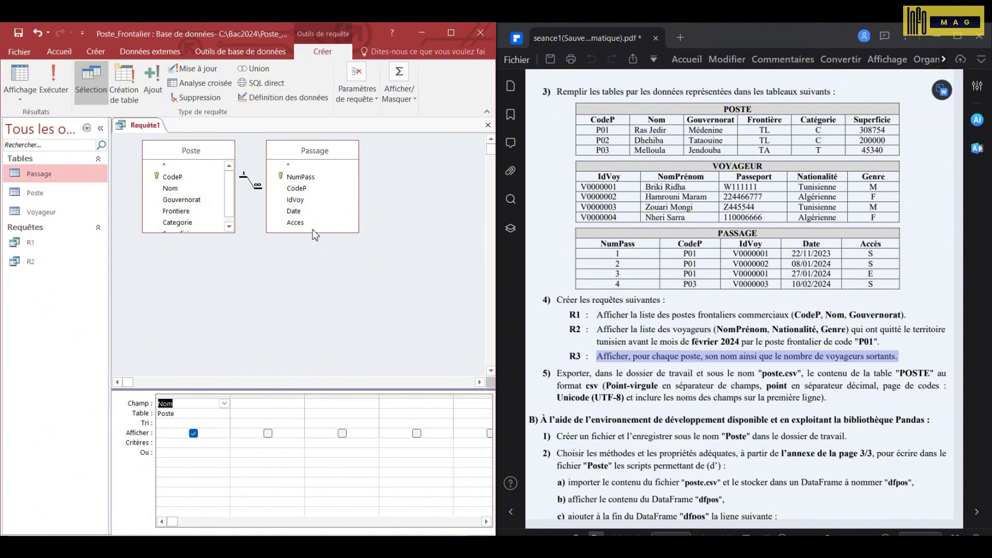
pyautogui.doubleClick(332, 223)
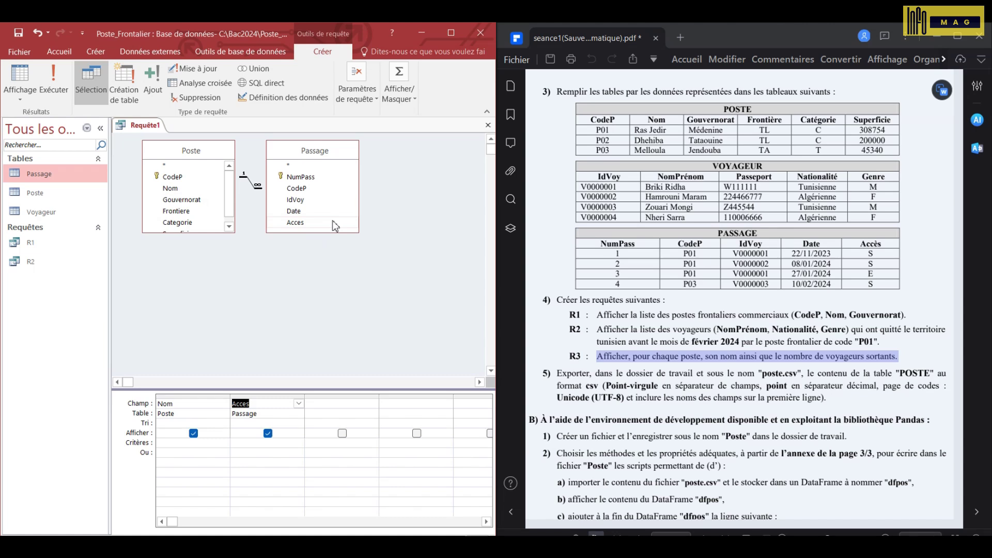
pyautogui.click(244, 443)
pyautogui.write('S')
pyautogui.click(246, 453)
# - Turn on totals, add a second Acces column set to Count, and hide the filtered Acces column
pyautogui.click(399, 98)
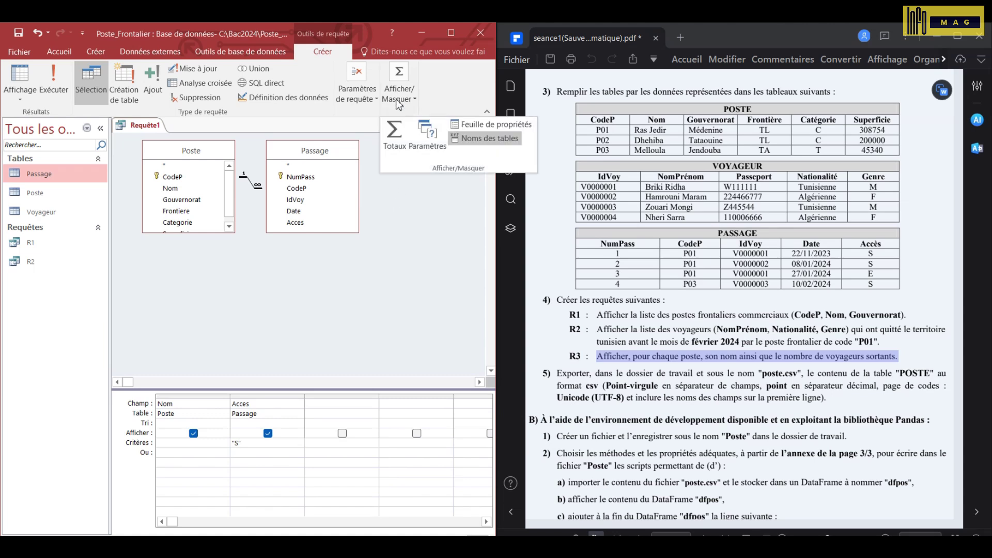
pyautogui.click(398, 148)
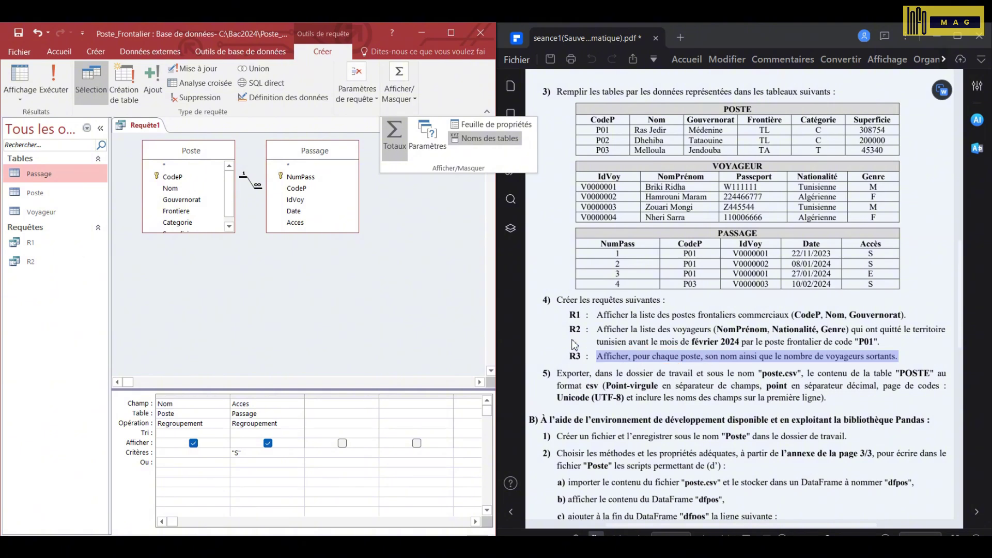
pyautogui.click(413, 297)
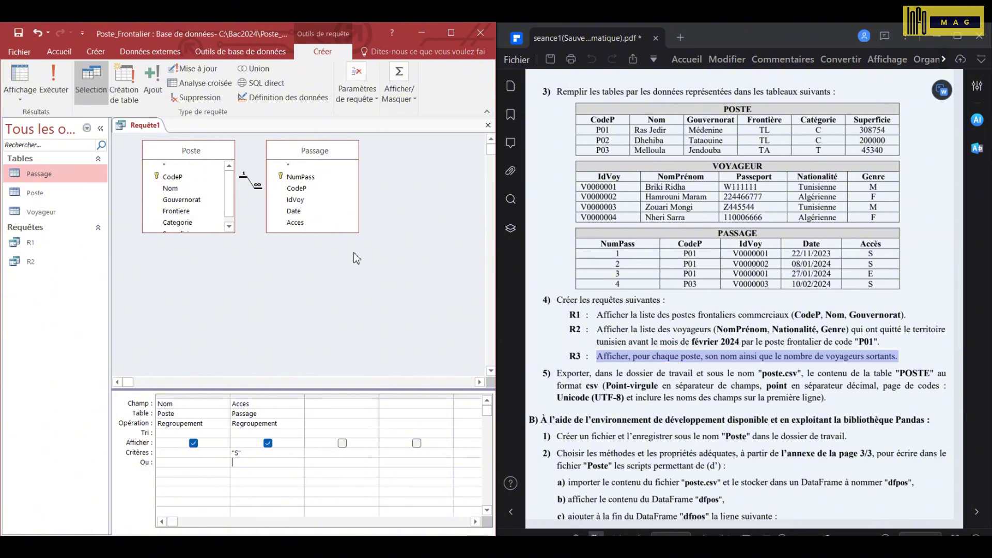
pyautogui.doubleClick(297, 223)
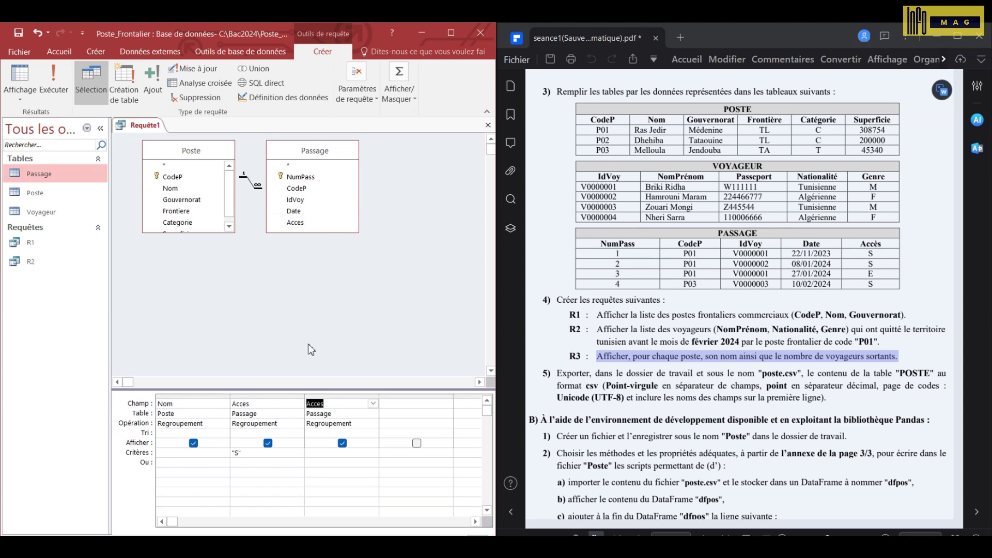
pyautogui.click(373, 424)
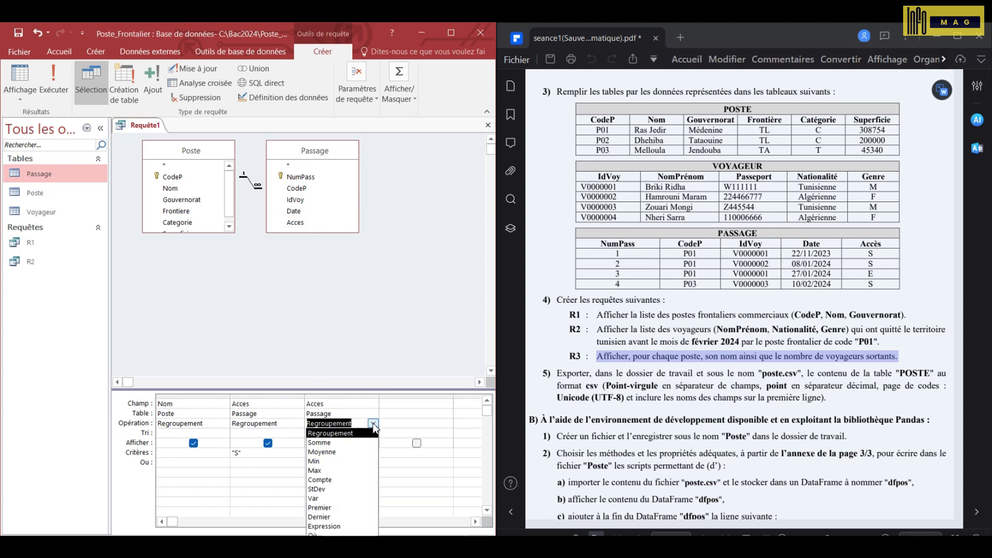
pyautogui.click(341, 481)
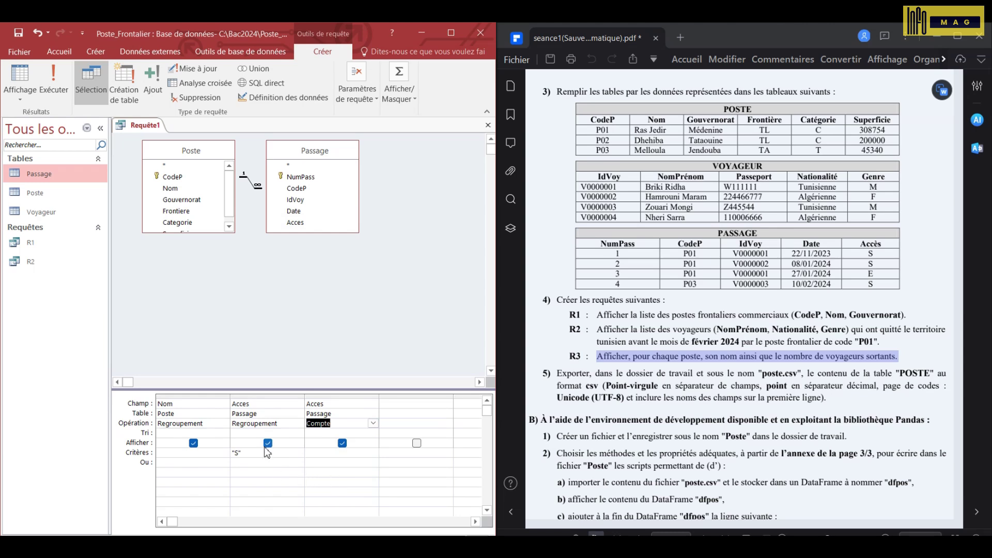
pyautogui.click(267, 443)
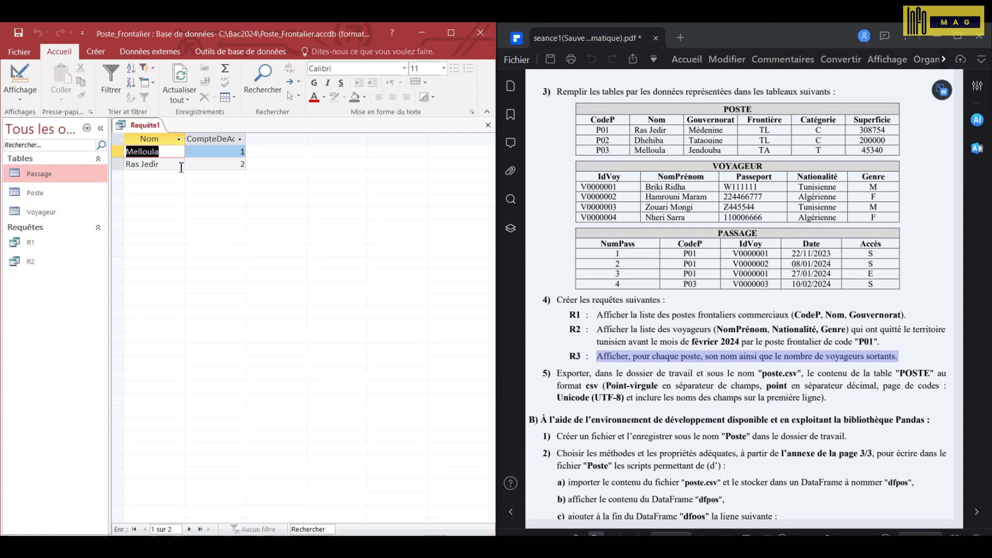
# - Return to design view and save the passage-count query as R3
pyautogui.click(21, 77)
pyautogui.click(19, 34)
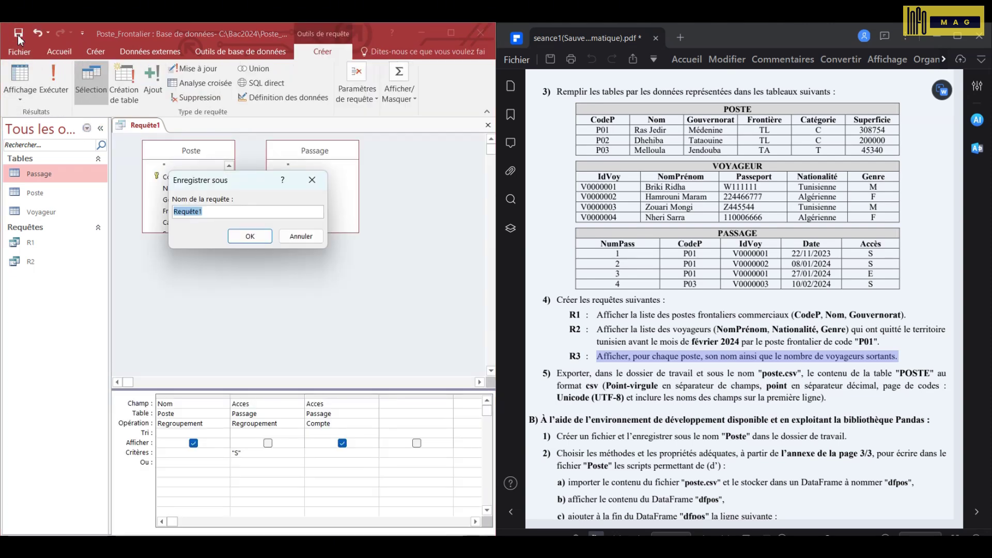
pyautogui.write('R3')
pyautogui.press('Return')
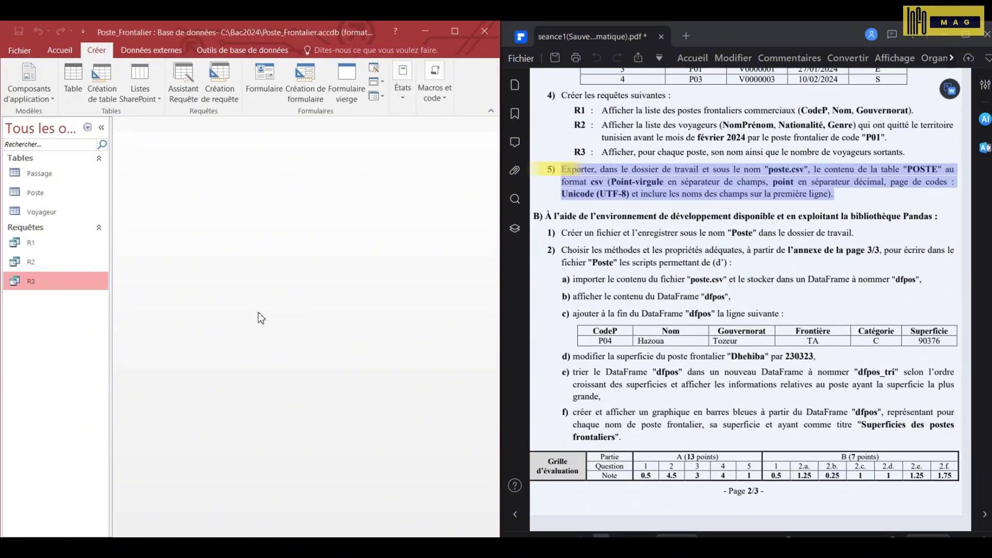
# - Start exporting the Poste table as a text file
pyautogui.click(58, 194)
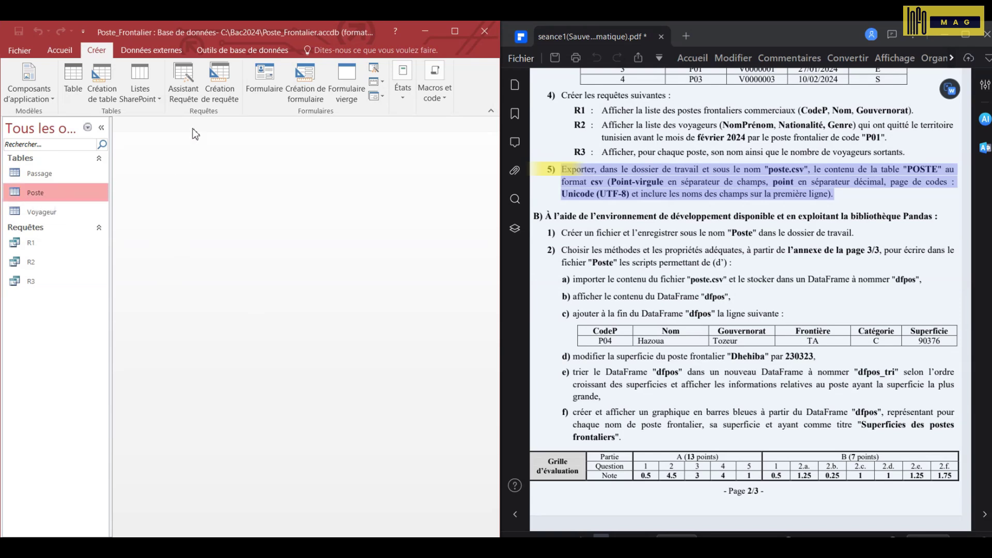
pyautogui.click(149, 54)
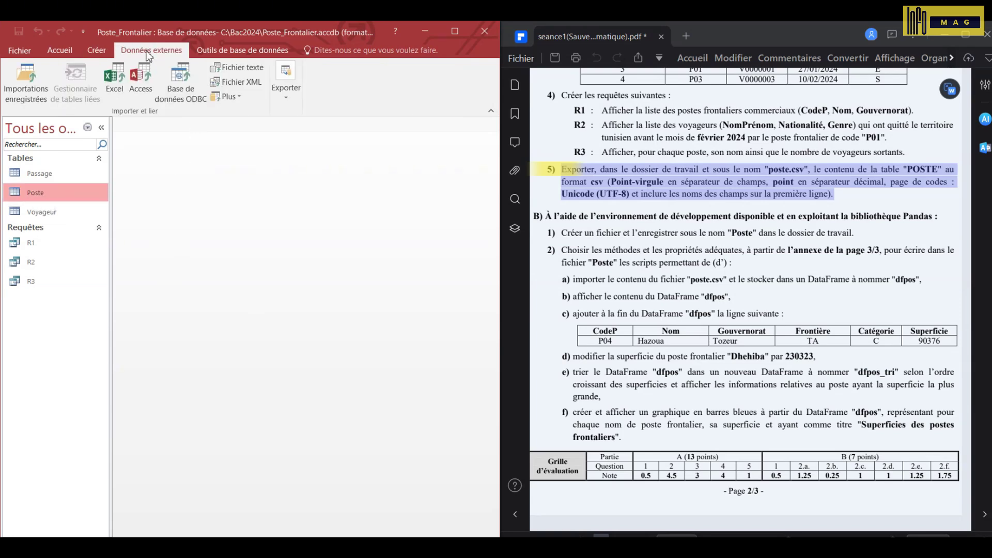
pyautogui.click(286, 91)
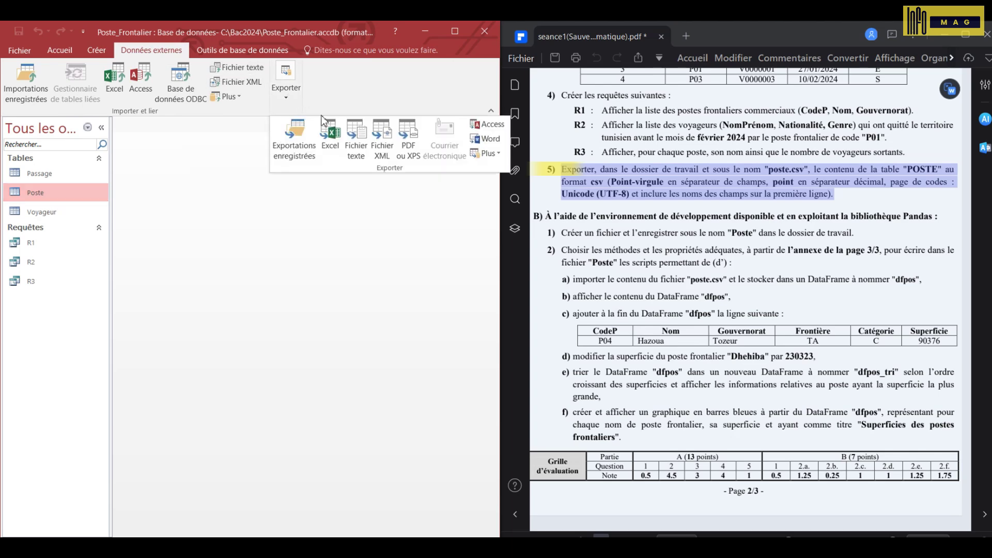
pyautogui.click(355, 135)
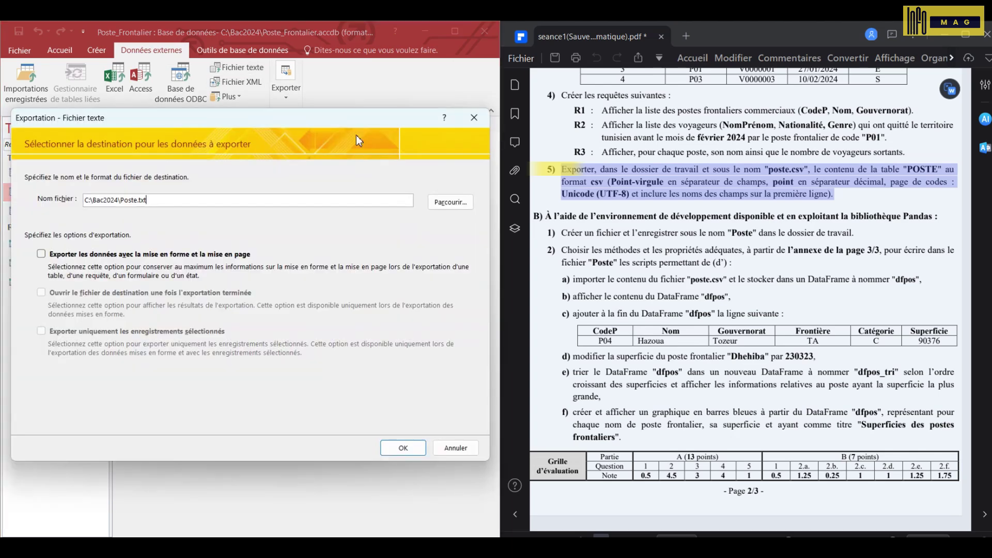
# - Set the export destination to Poste.csv and open the advanced export specification
pyautogui.click(454, 207)
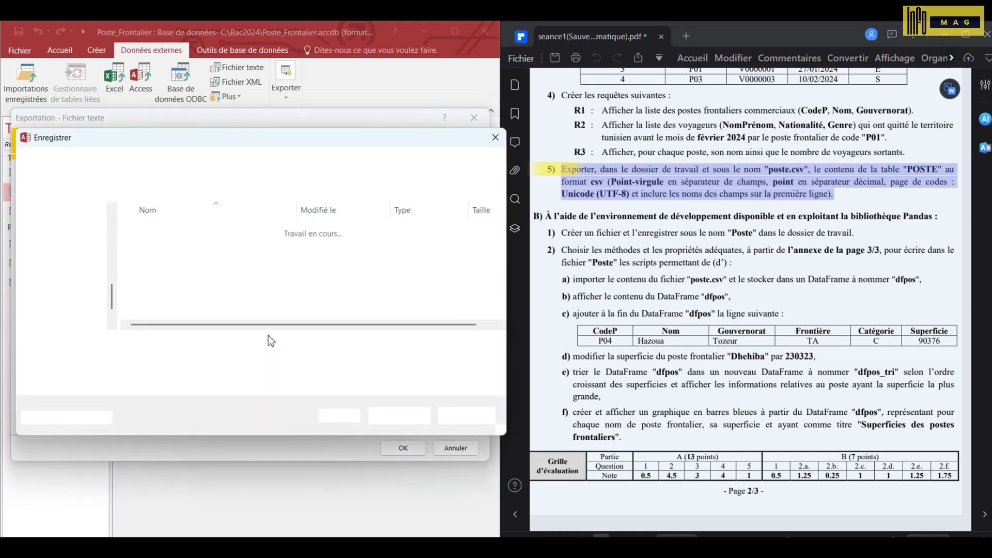
pyautogui.click(187, 346)
pyautogui.write('.')
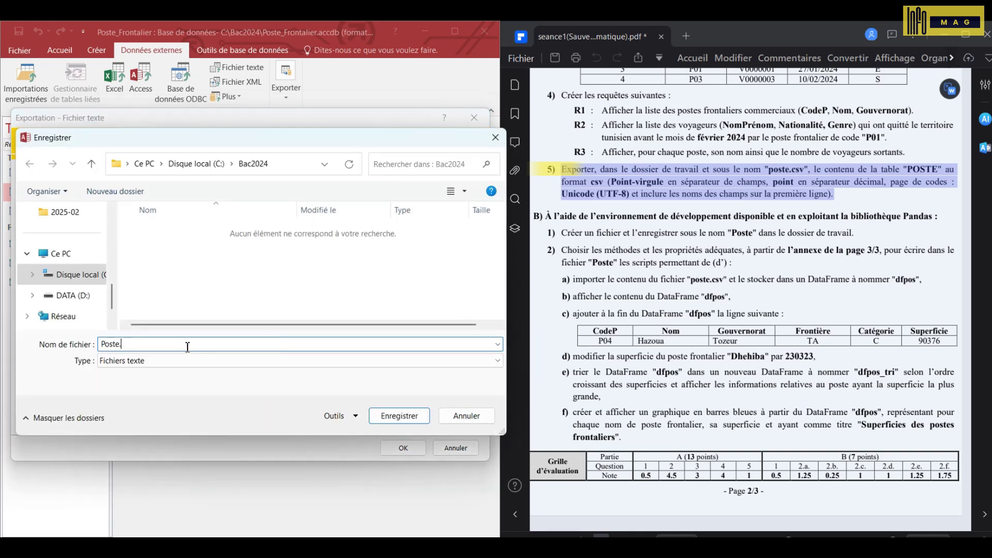
pyautogui.write('csv')
pyautogui.click(376, 414)
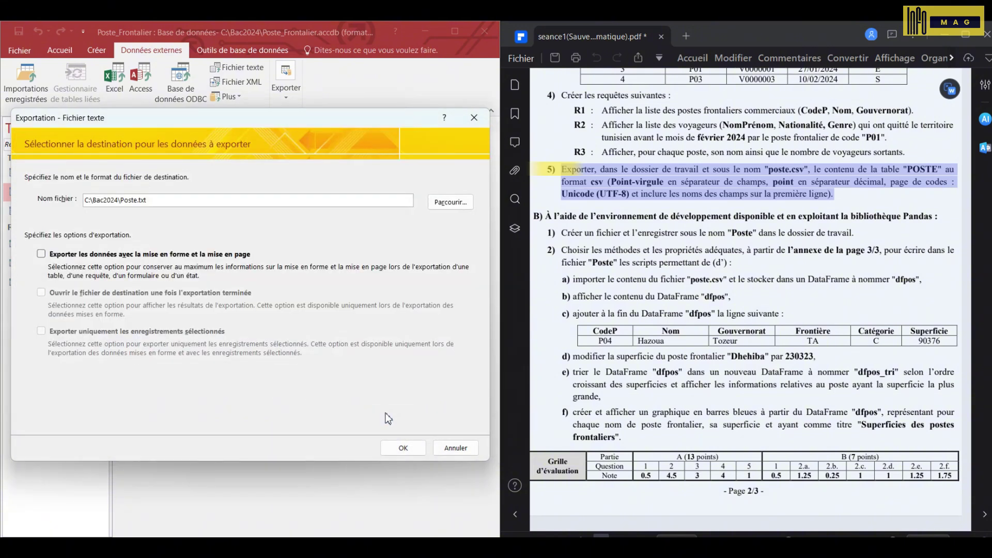
pyautogui.click(412, 454)
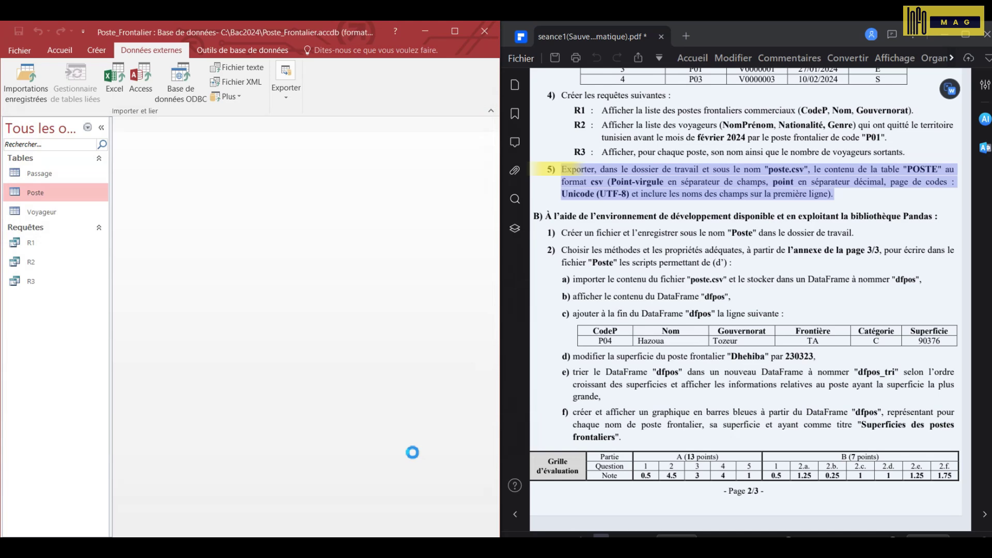
pyautogui.click(54, 410)
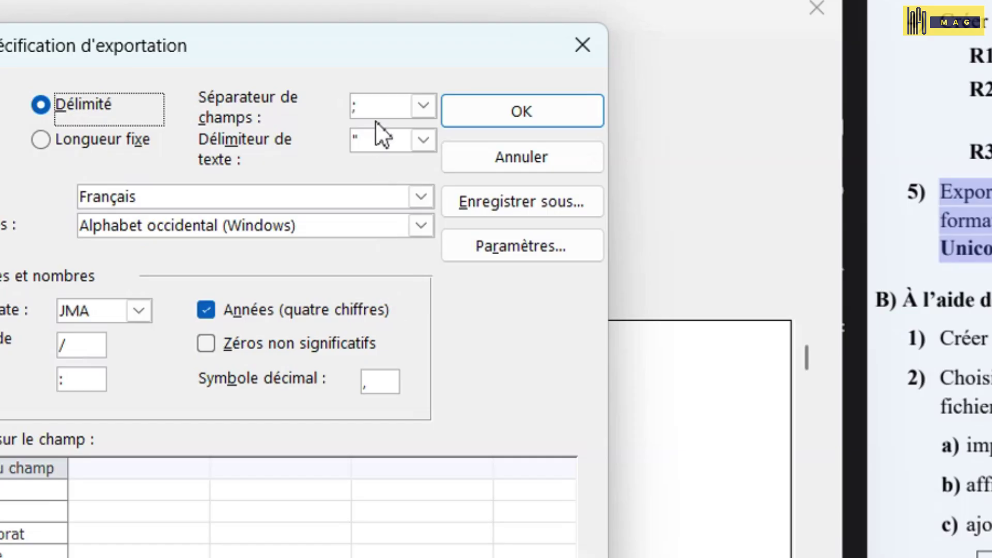
# - Set the export decimal symbol to '.' and the code page to Unicode (UTF-8), then continue
pyautogui.moveTo(376, 100); pyautogui.dragTo(327, 104)
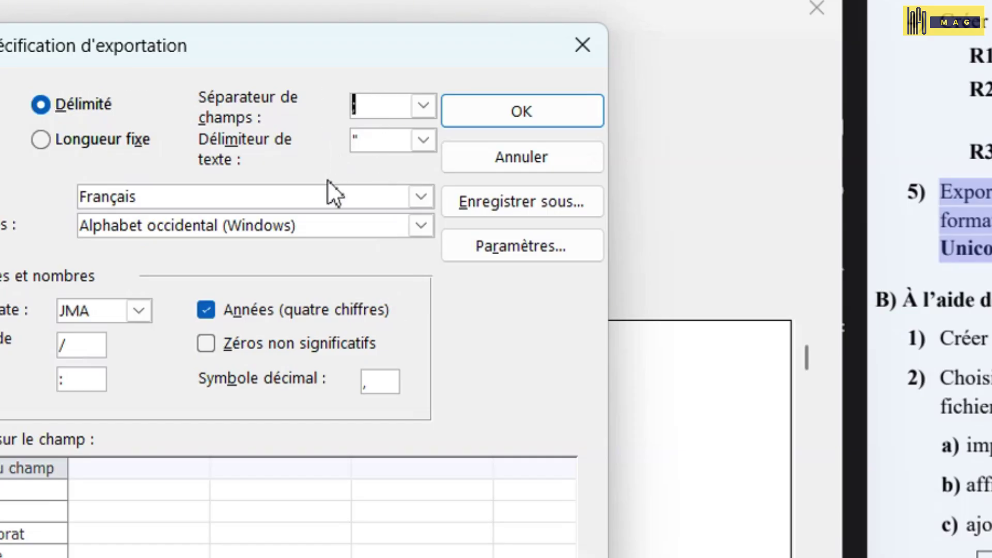
pyautogui.click(388, 382)
pyautogui.hotkey('shift', 'Left')
pyautogui.write('.')
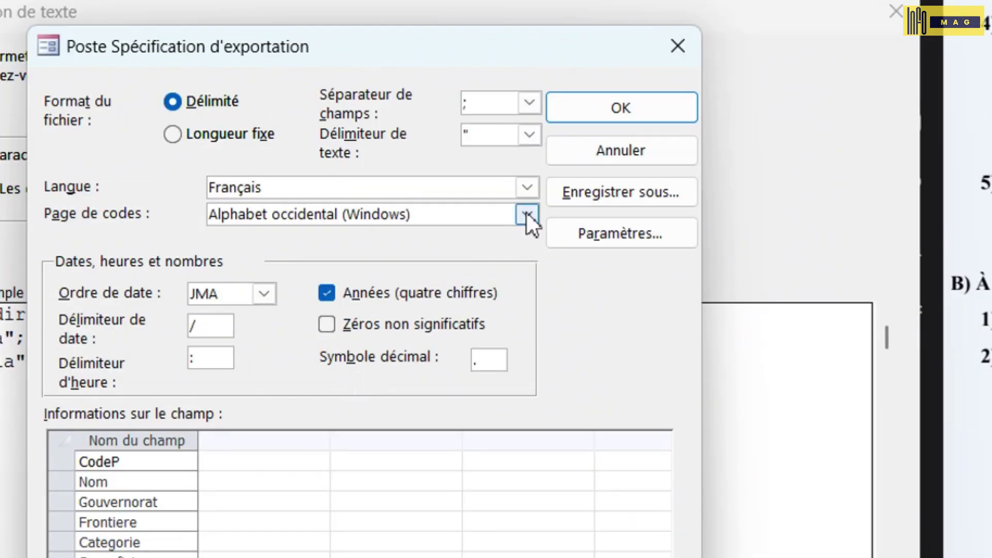
pyautogui.click(526, 212)
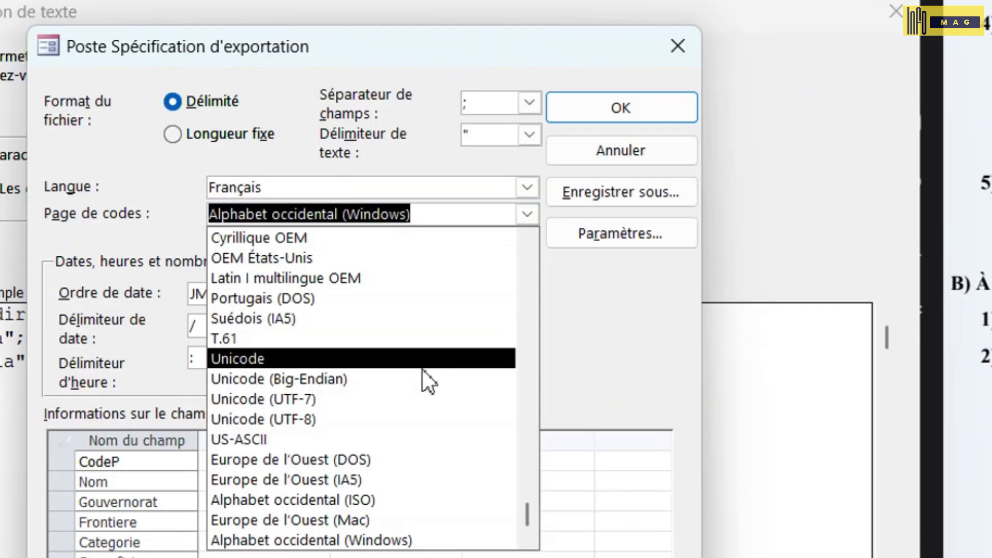
pyautogui.click(362, 417)
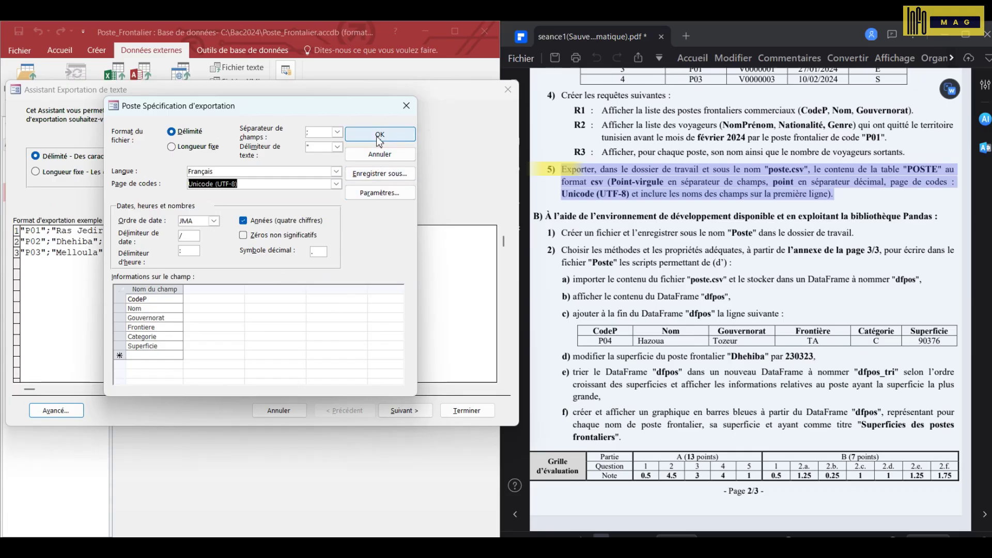
pyautogui.click(380, 135)
pyautogui.press('Return')
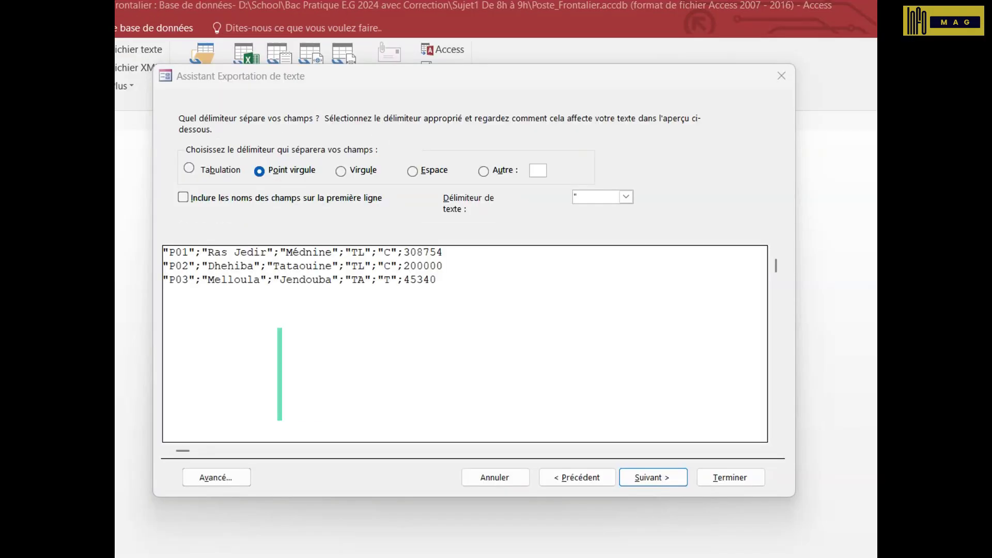
# - Include field names on the first line, finish the Poste.csv export, and close the confirmation
pyautogui.click(242, 202)
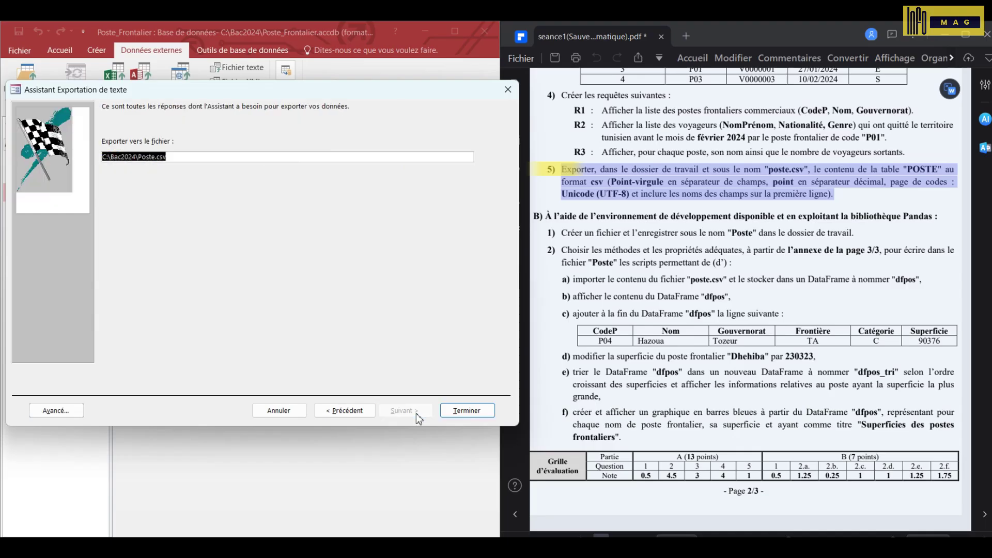
pyautogui.click(467, 411)
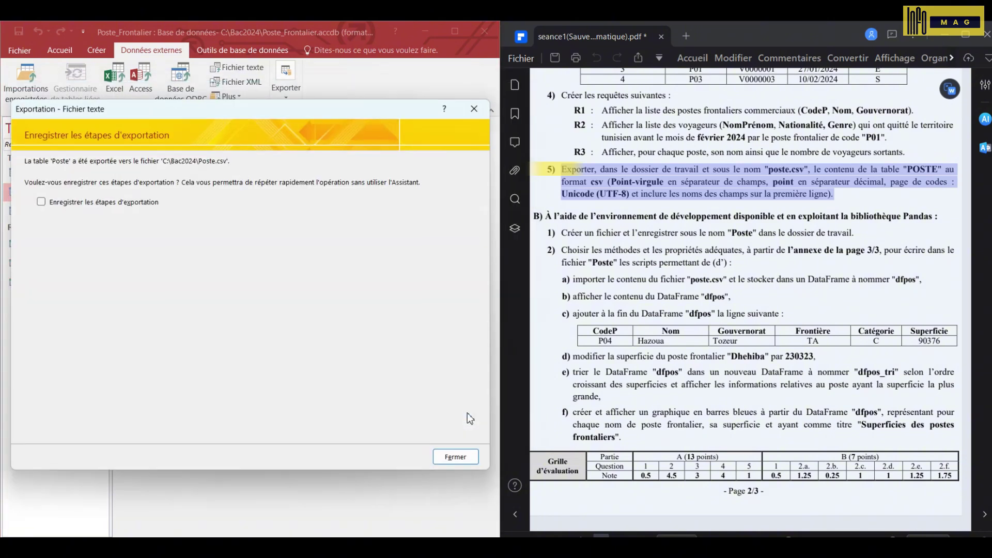
pyautogui.click(455, 457)
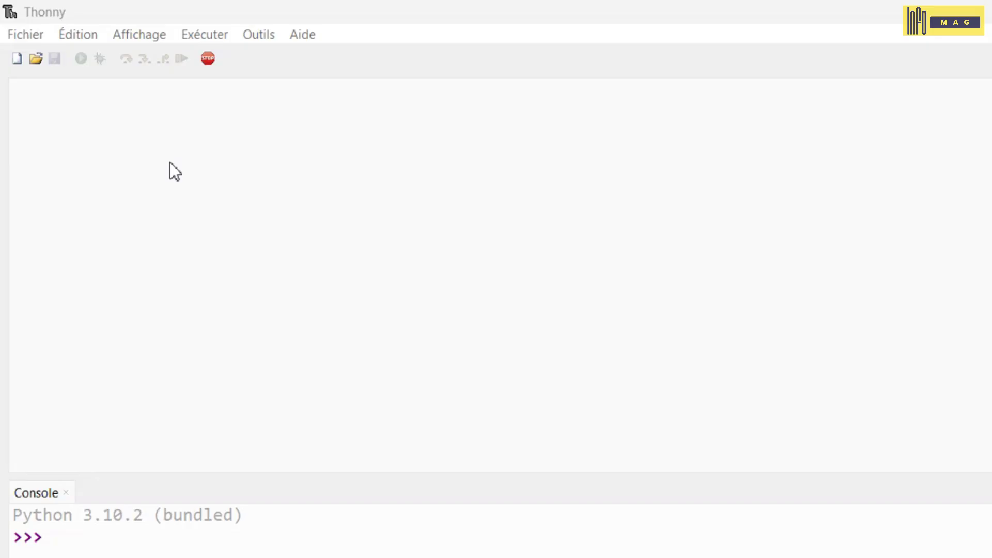
# - Create a new Thonny script and save it as Poste in C:\Bac2024
pyautogui.click(32, 37)
pyautogui.click(31, 56)
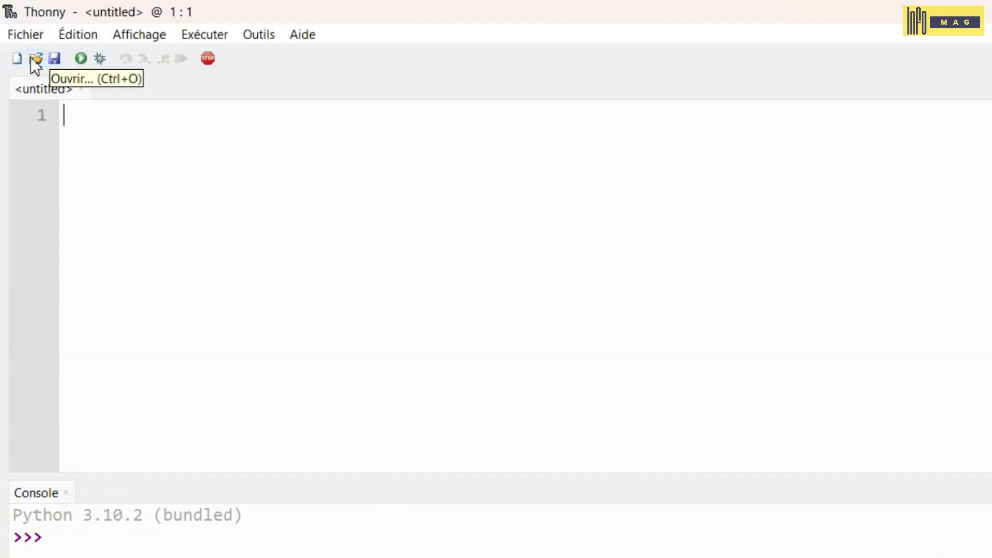
pyautogui.click(53, 61)
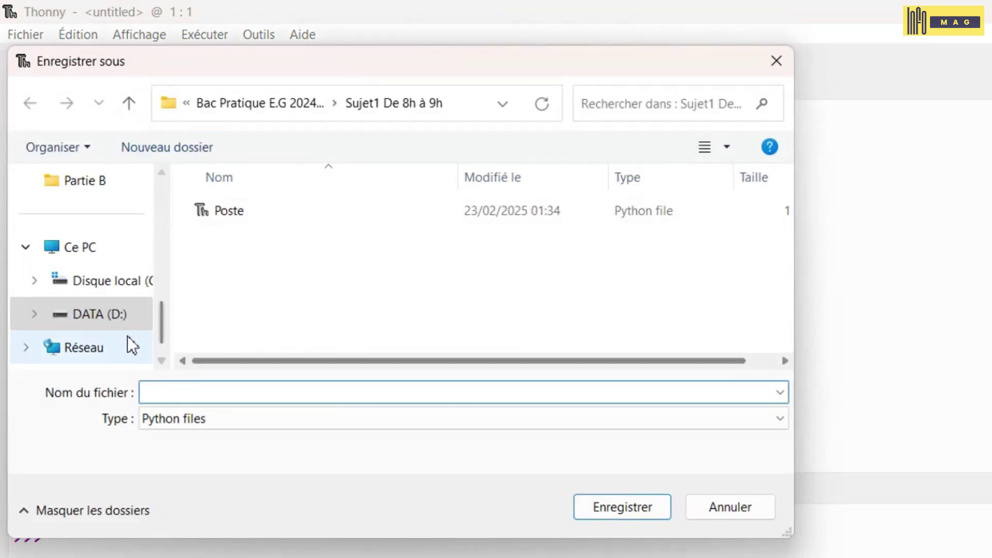
pyautogui.click(96, 287)
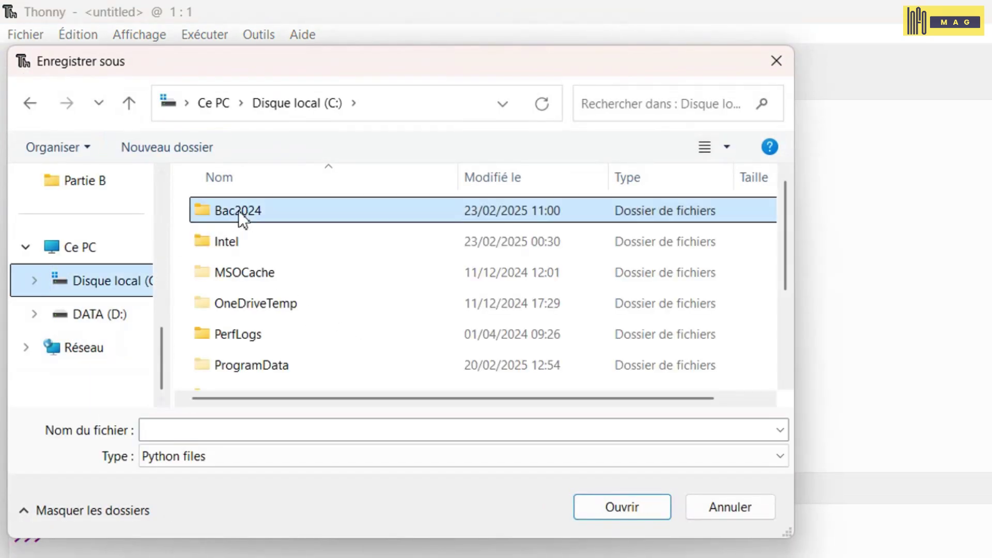
pyautogui.doubleClick(237, 209)
pyautogui.write('Poste')
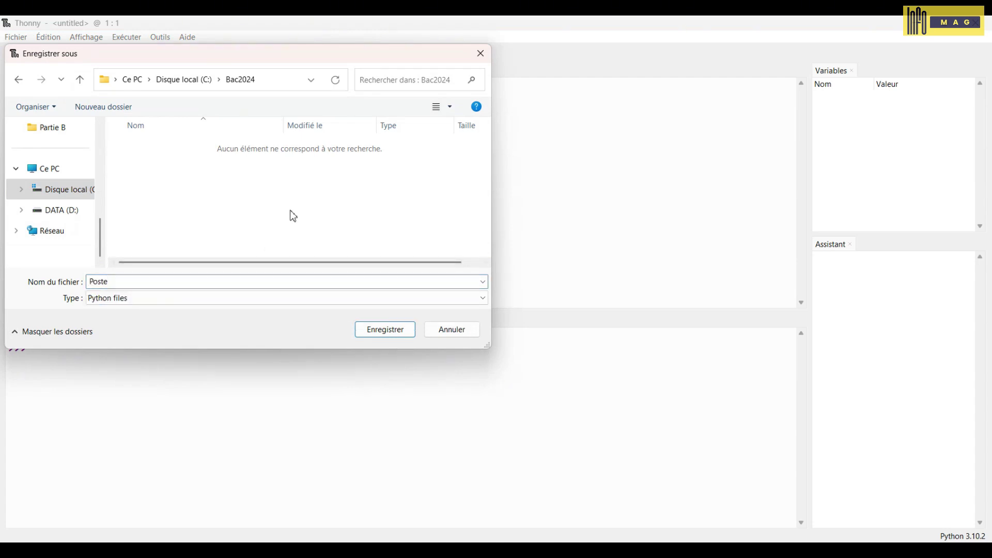
pyautogui.click(373, 333)
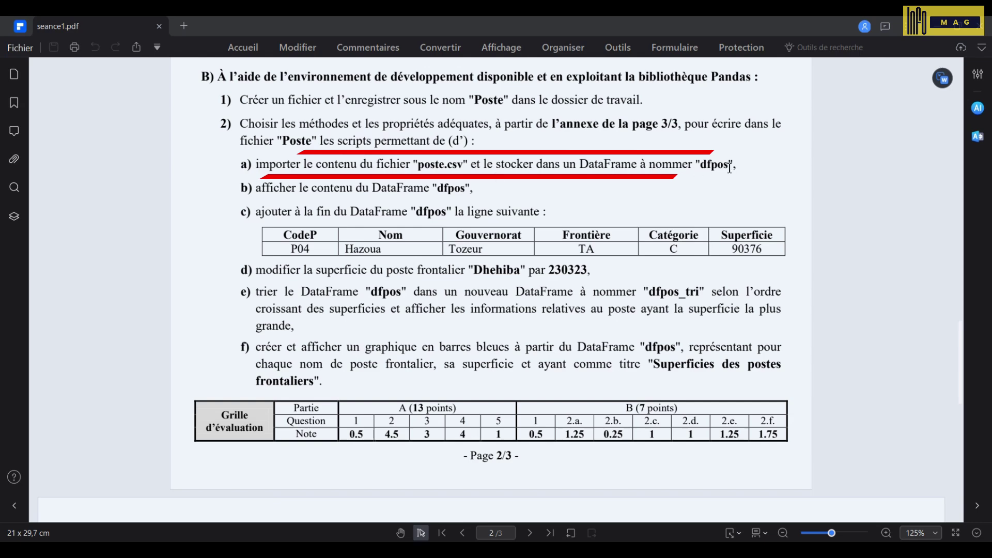
pyautogui.scroll(-3, 746, 201)
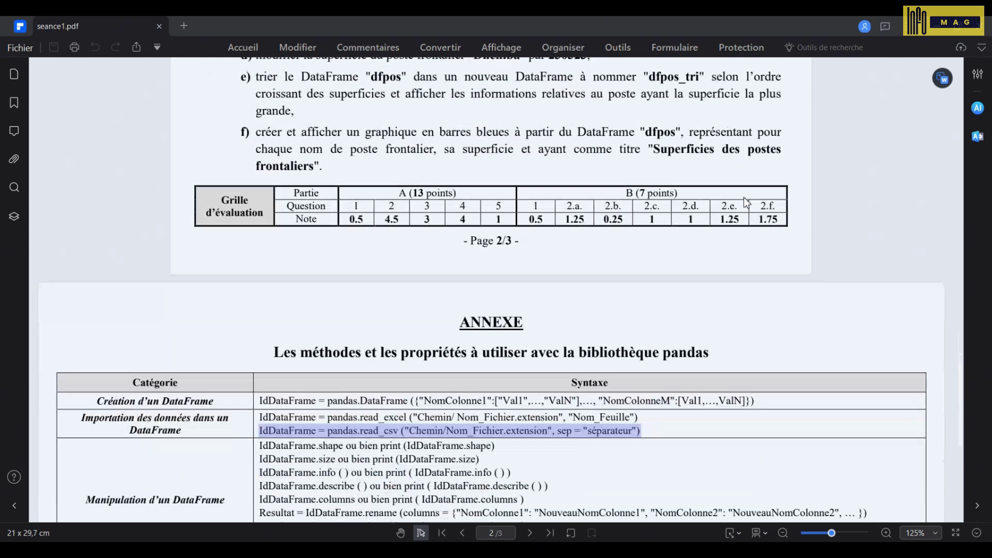
pyautogui.scroll(-2, 744, 199)
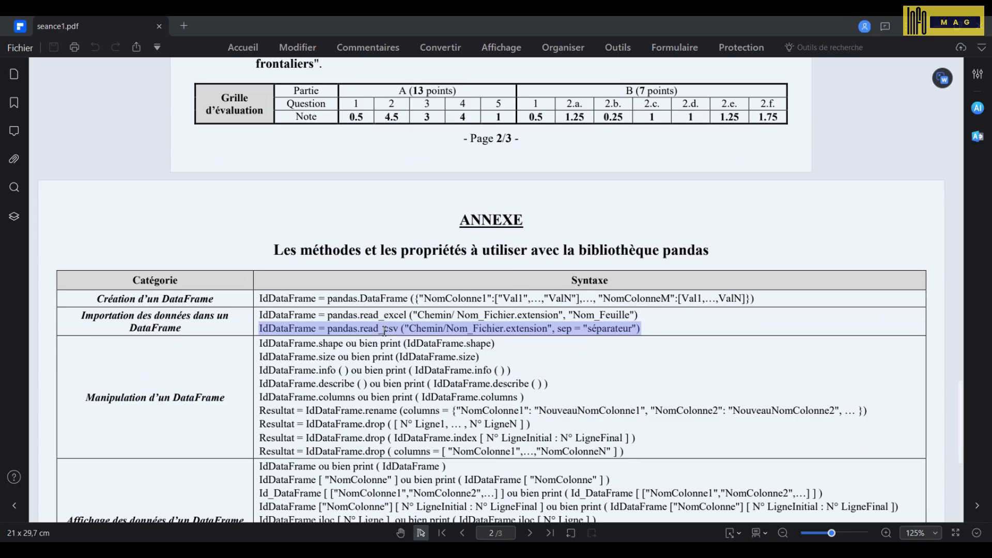
pyautogui.scroll(10, 384, 331)
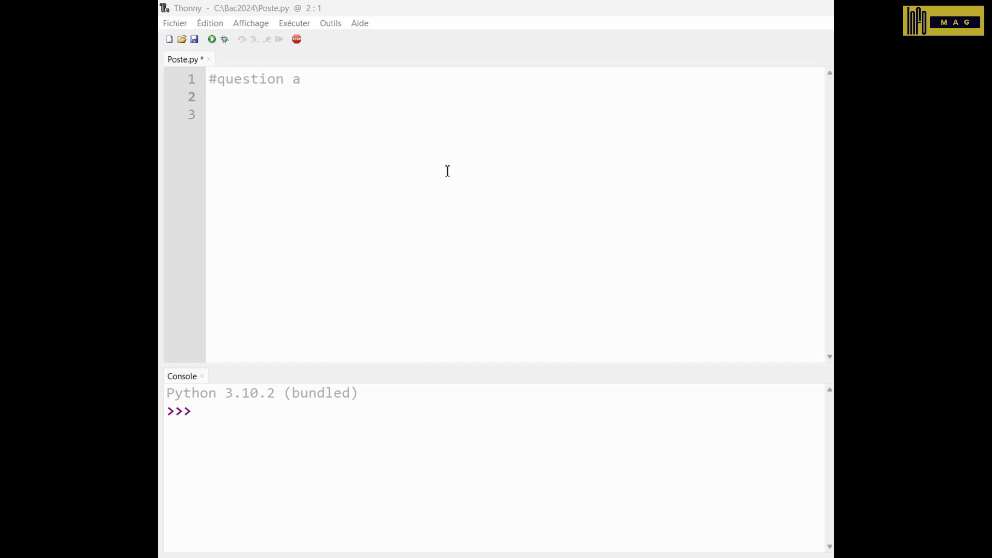
# - Add 'import pandas' and dfpos=pandas.read_csv("Poste.csv",sep=";") under #question a
pyautogui.click(301, 120)
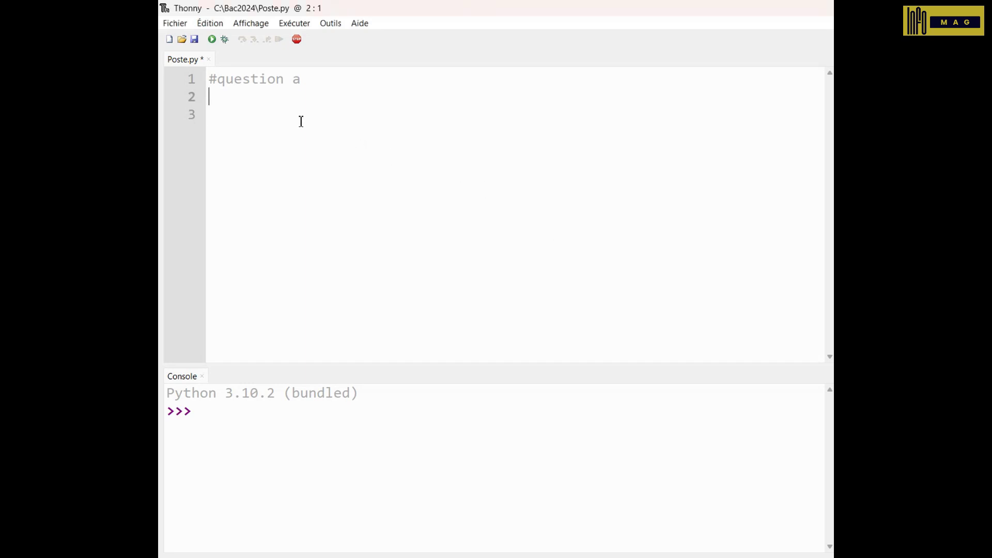
pyautogui.write('import pandas')
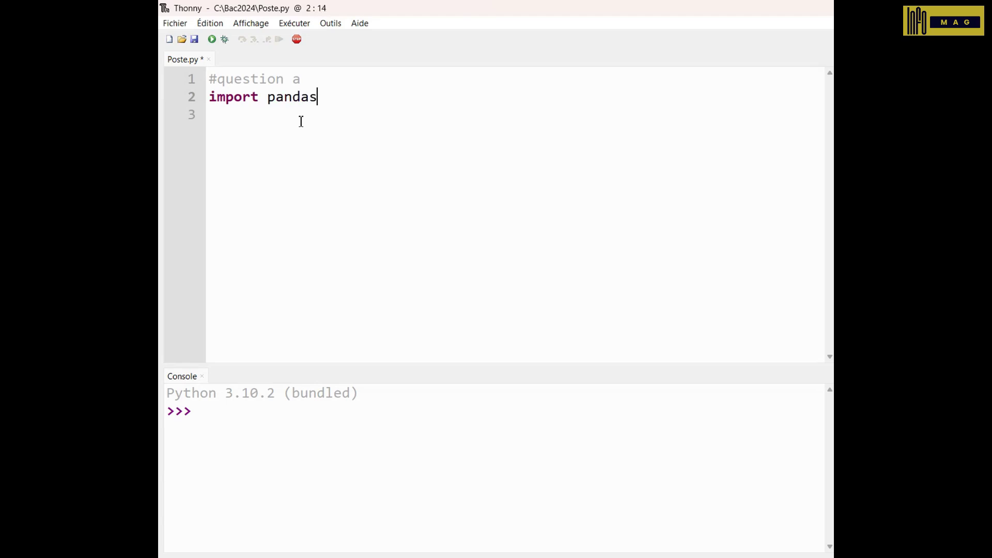
pyautogui.press('Return')
pyautogui.write('dfpos=pandas.read_csv("Poste.csv",sep=";")')
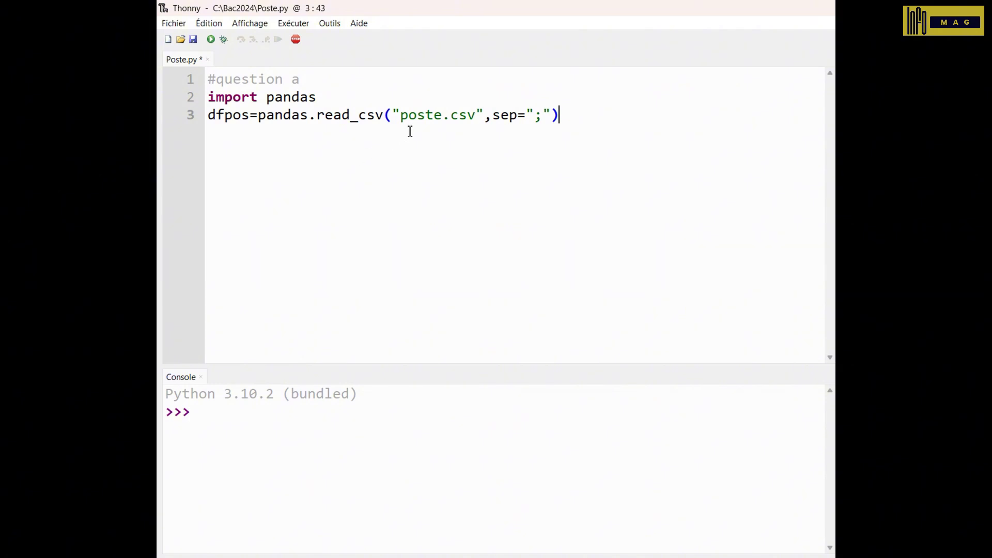
# - Capitalise the file name to 'Poste.csv' and check the sep=";" separator argument
pyautogui.doubleClick(416, 115)
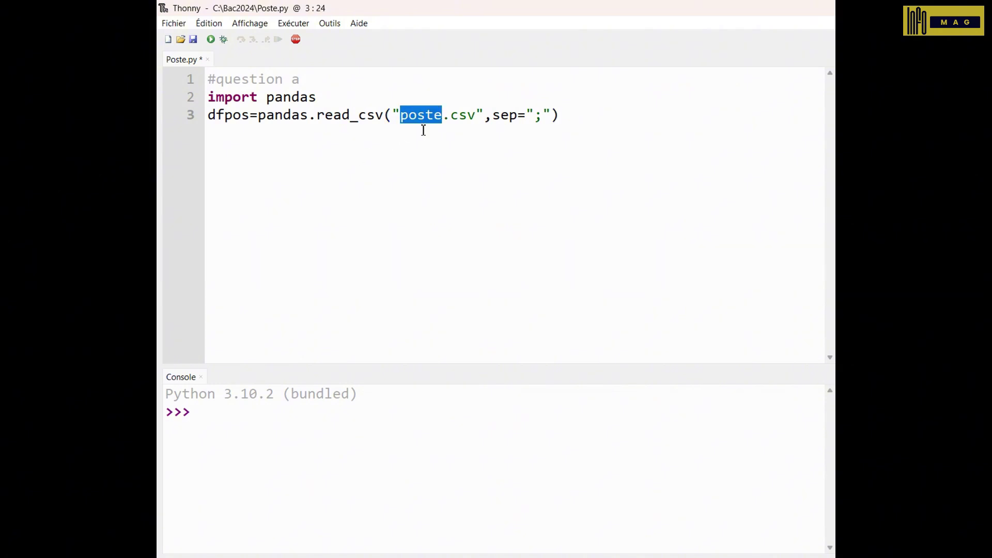
pyautogui.click(417, 115)
pyautogui.click(408, 116)
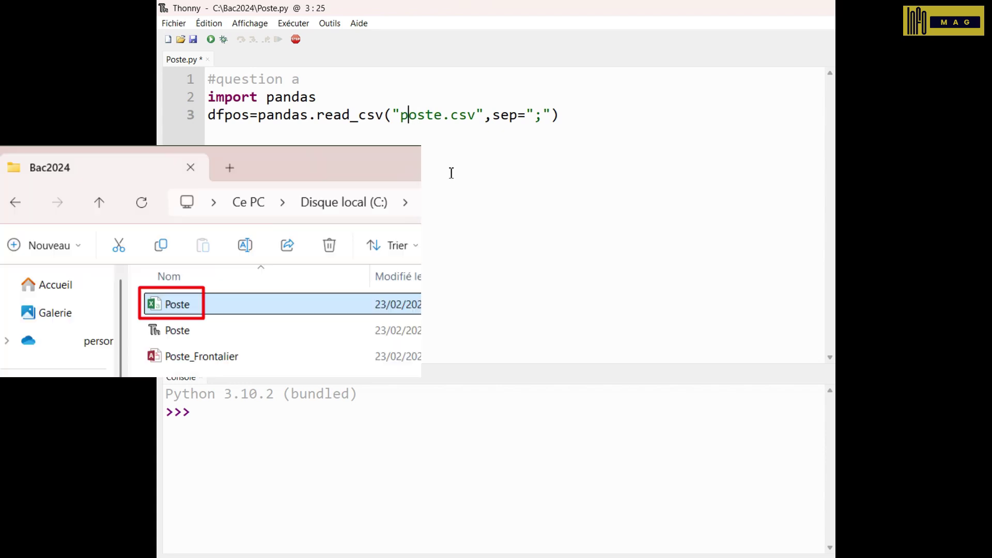
pyautogui.press('BackSpace')
pyautogui.write('P')
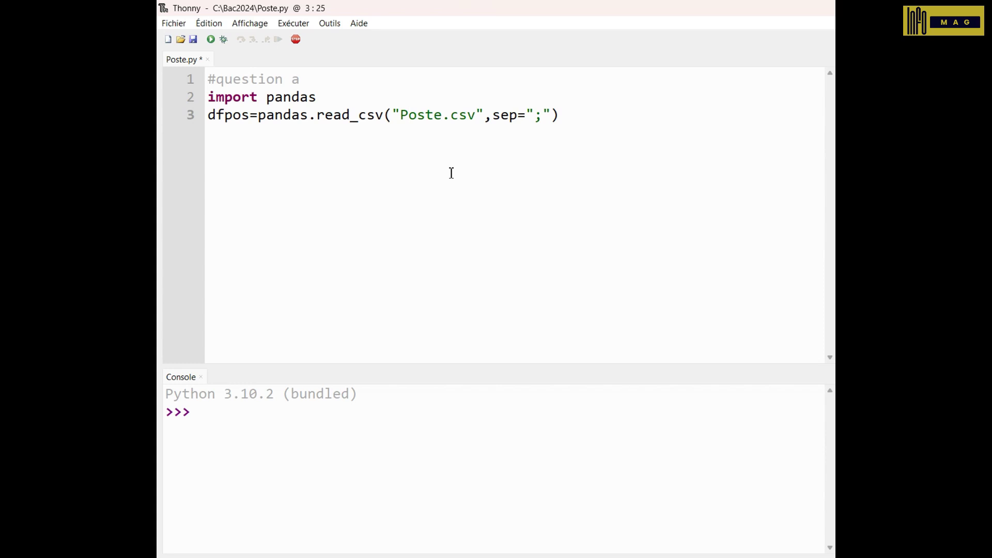
pyautogui.press('Left')
pyautogui.press('Left')
pyautogui.press('Left')
pyautogui.press('Left')
pyautogui.press('Left')
pyautogui.press('Left')
pyautogui.press('Left')
pyautogui.press('Left')
pyautogui.press('Left')
pyautogui.press('Left')
pyautogui.doubleClick(504, 115)
pyautogui.click(542, 111)
pyautogui.doubleClick(541, 112)
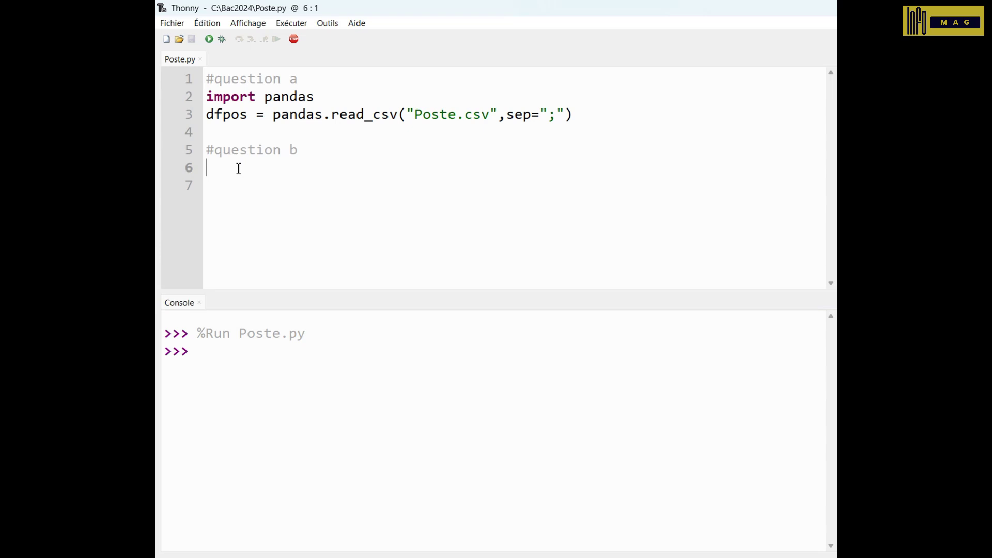
# - Add print(dfpos) and run the script to list border posts P01–P03
pyautogui.write('print(dfpos)')
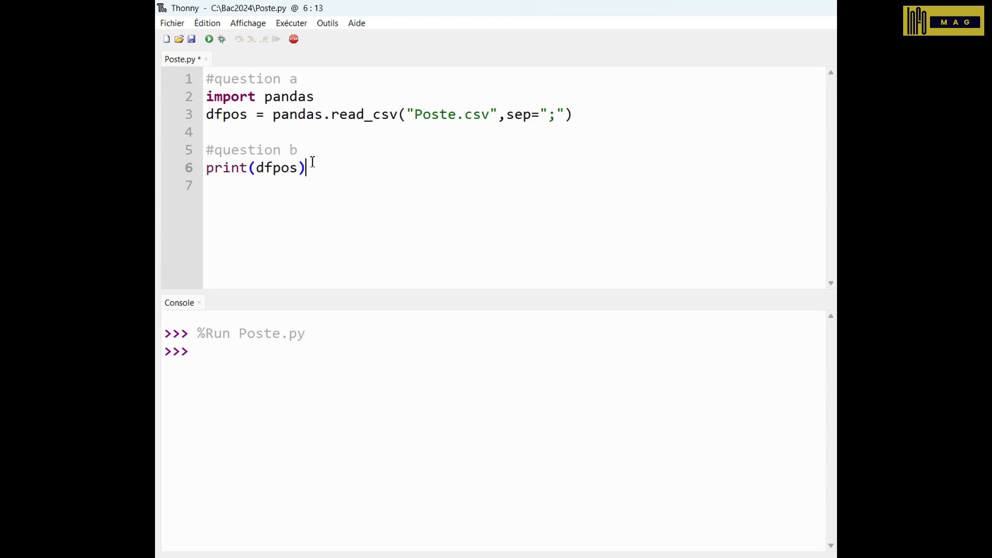
pyautogui.click(209, 39)
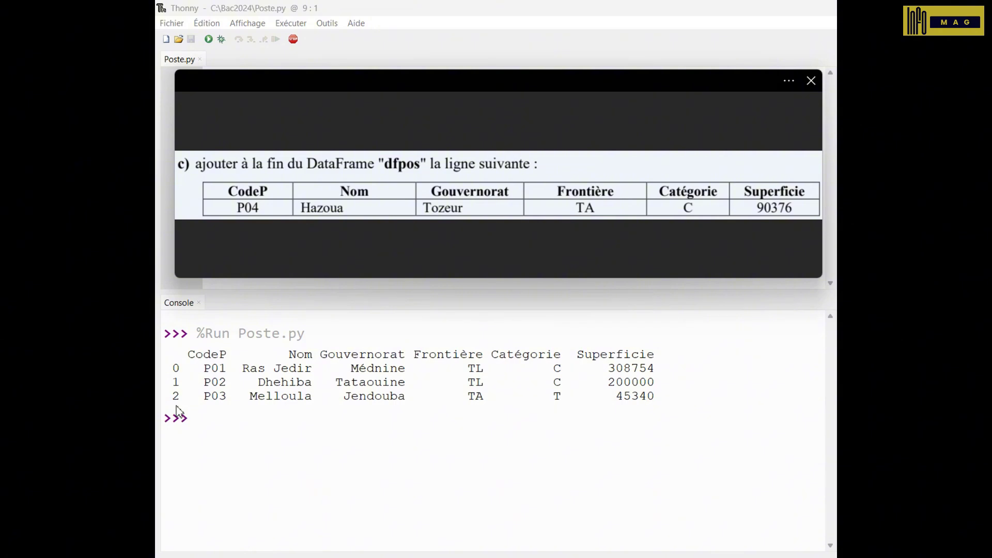
# - Append row P04, Hazoua, Tozeur, TA, C, 90376 via dfpos.loc[3], print dfpos and run
pyautogui.click(192, 413)
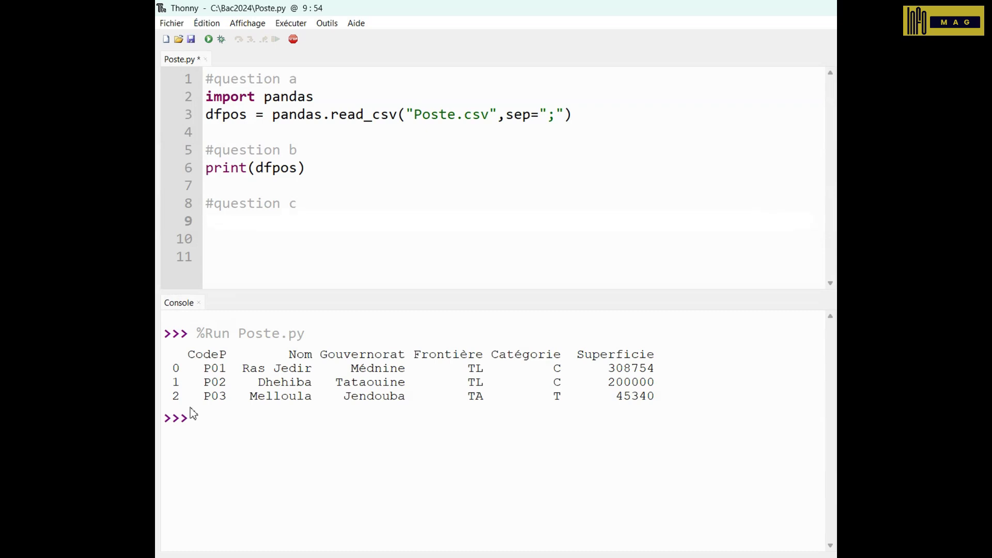
pyautogui.write('dfpos.loc[3]')
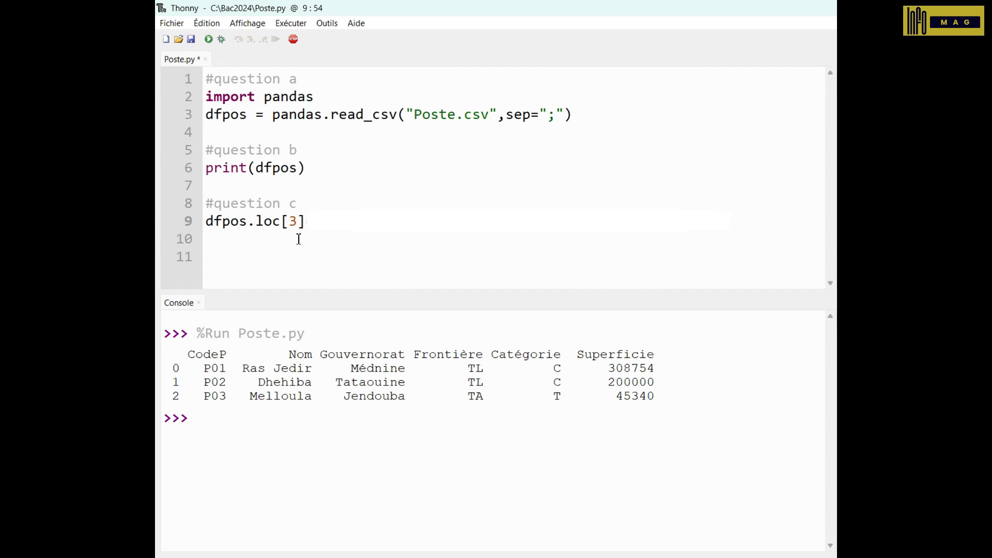
pyautogui.write('=')
pyautogui.write('["P04","Hazoua","Tozeur","TA","C",90376]')
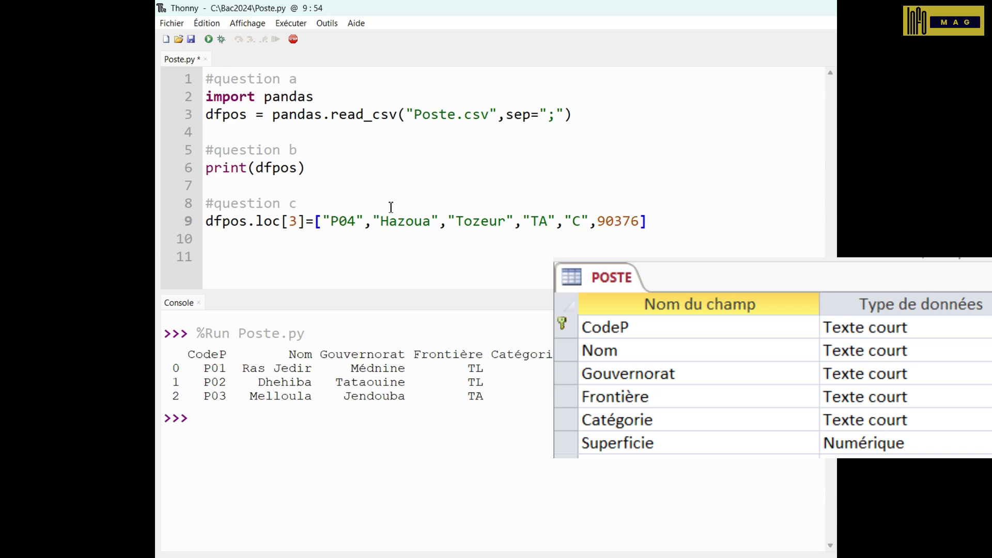
pyautogui.click(294, 242)
pyautogui.write('print(dfpos)')
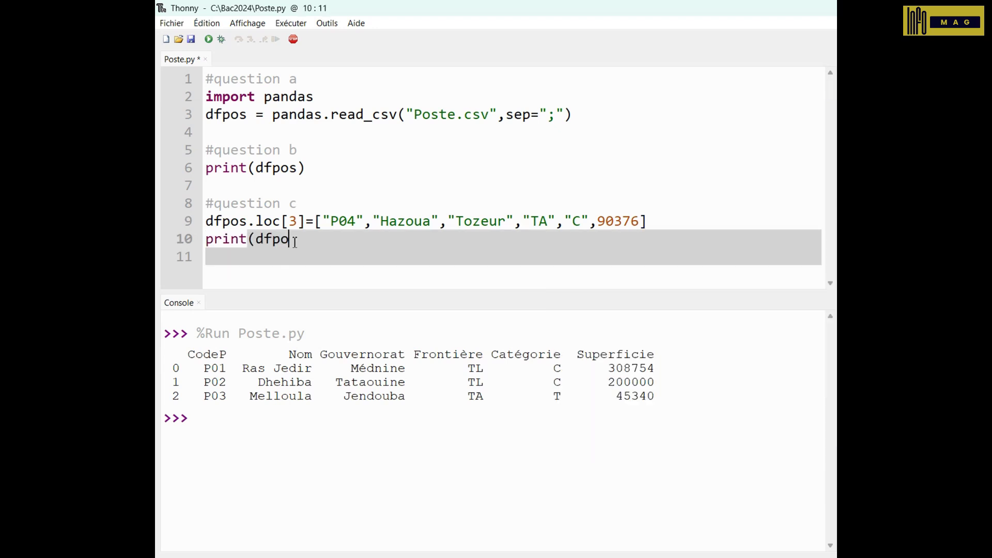
pyautogui.click(208, 39)
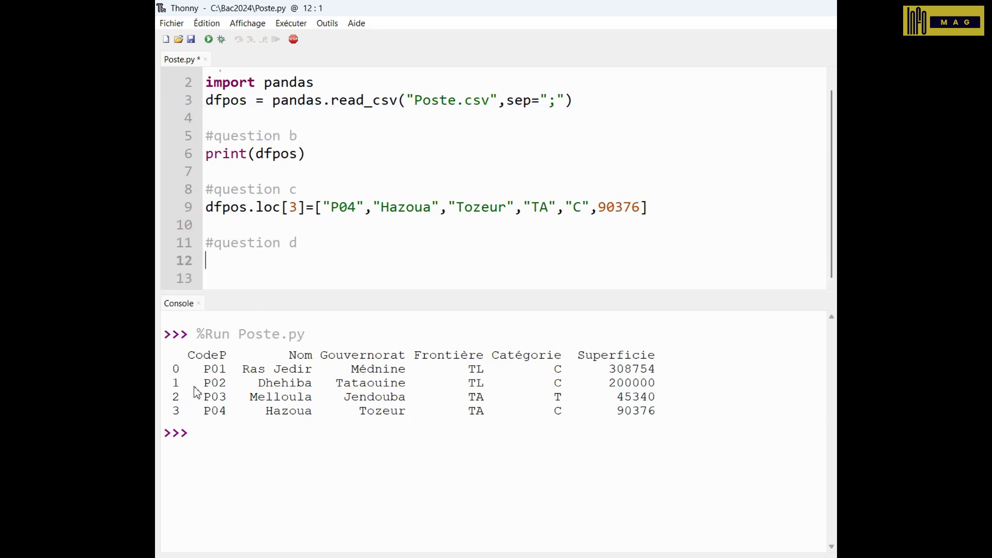
# - Find Dhehiba's row index 1 in the printed table before editing its Superficie
pyautogui.doubleClick(283, 383)
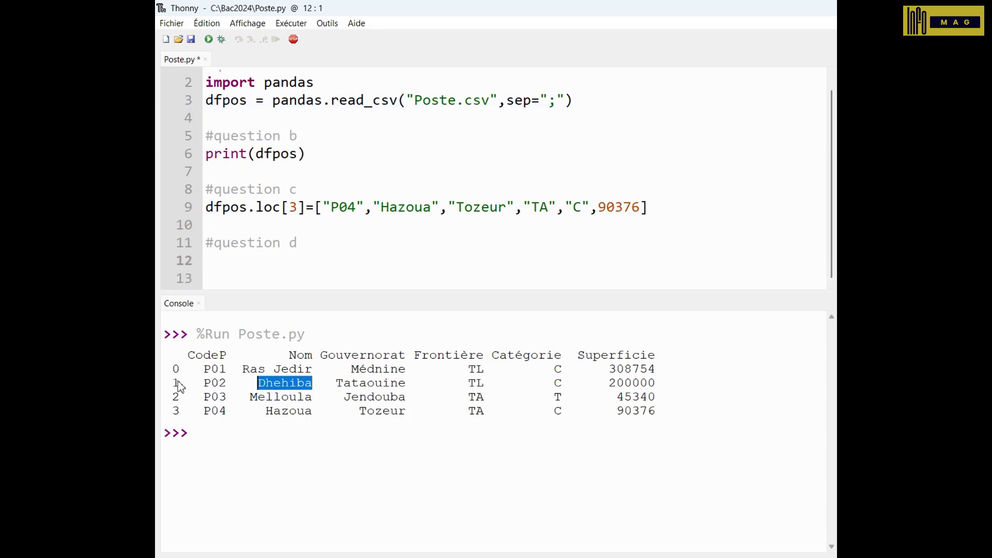
pyautogui.moveTo(180, 386); pyautogui.dragTo(197, 387)
pyautogui.click(196, 387)
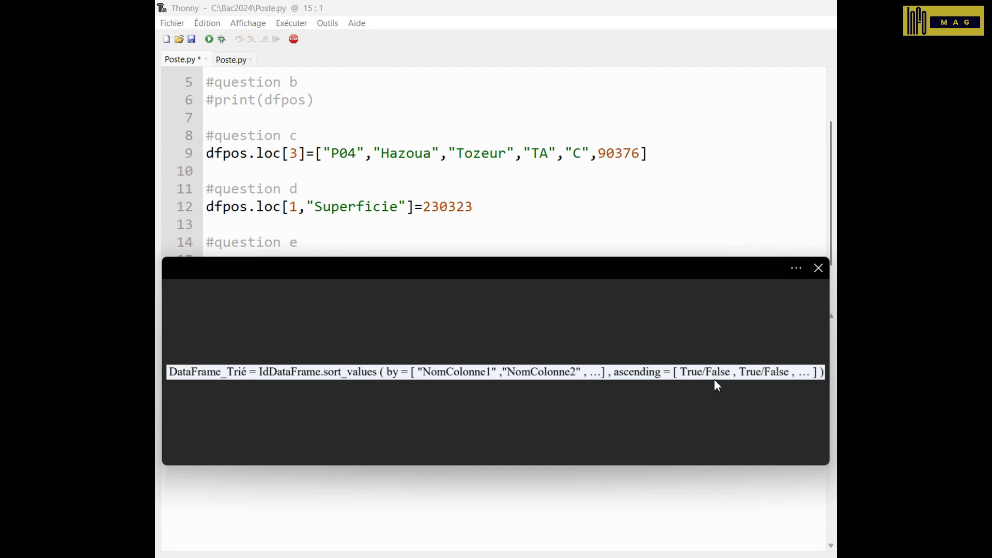
# - Sort dfpos ascending by Superficie into dfpos_tri, print dfpos_tri and run the script
pyautogui.click(542, 237)
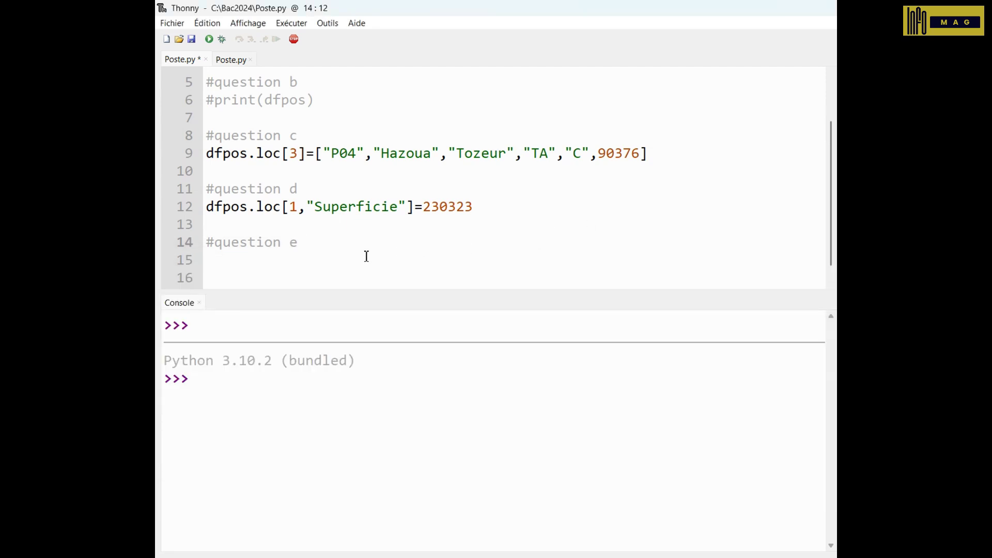
pyautogui.click(331, 266)
pyautogui.write('dfpos_tri=dfpos.sort_values(by="Superficie",ascending=True)')
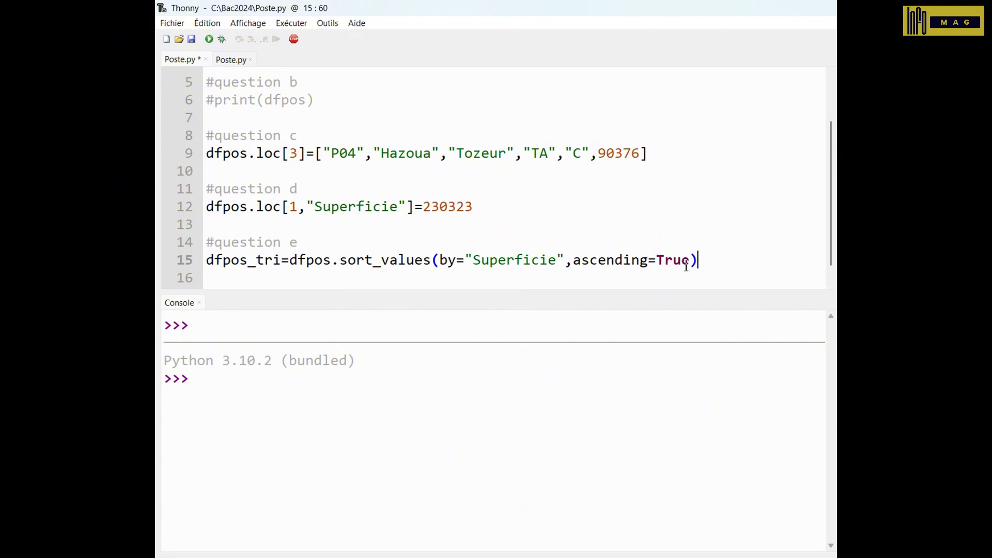
pyautogui.click(750, 270)
pyautogui.write('print(')
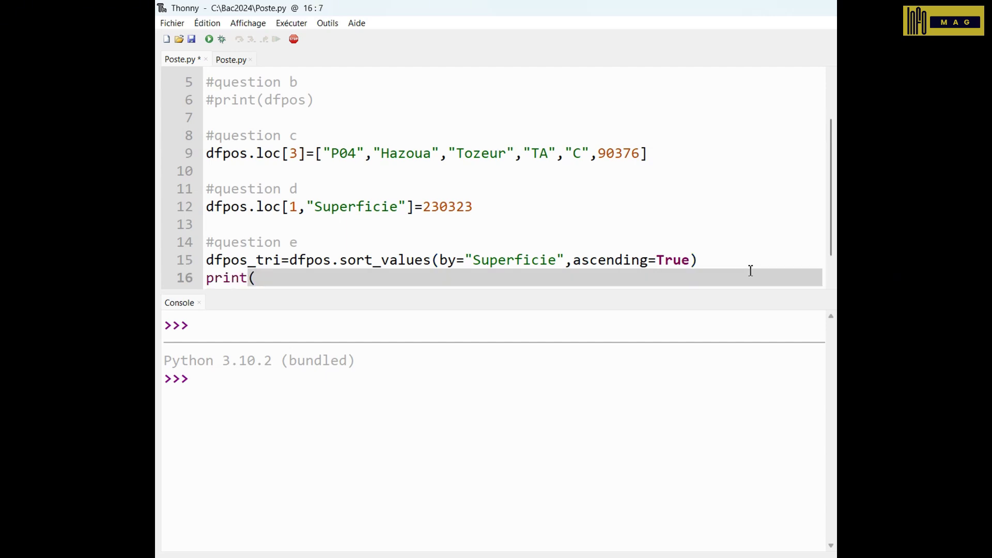
pyautogui.write('dfpos_tri)')
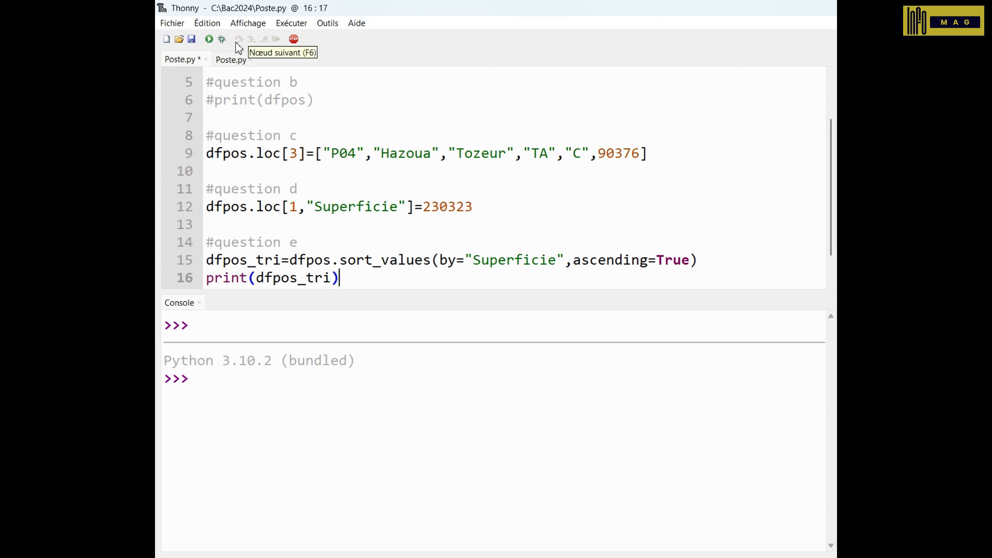
pyautogui.click(208, 40)
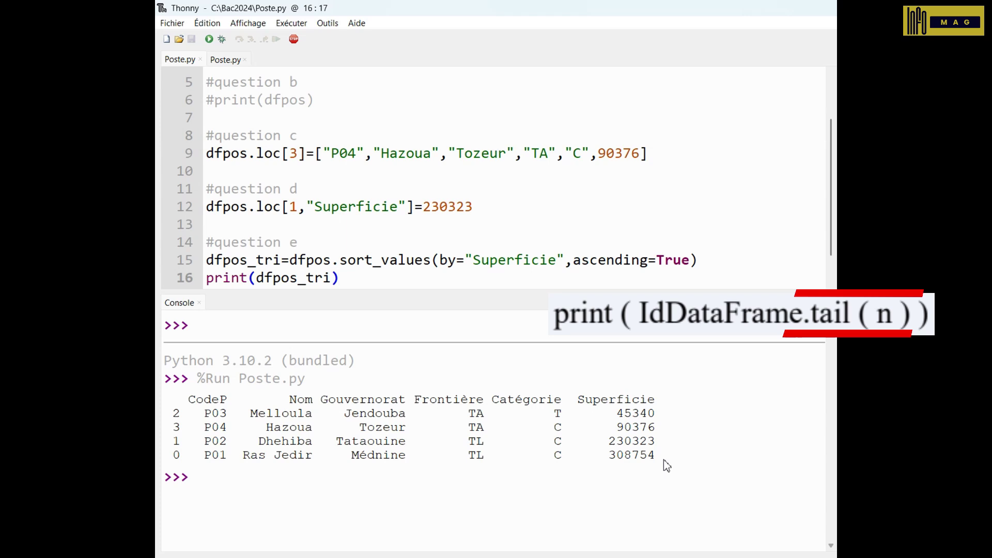
# - Change the print to dfpos_tri.tail(1) and rerun to show the largest post
pyautogui.press('Left')
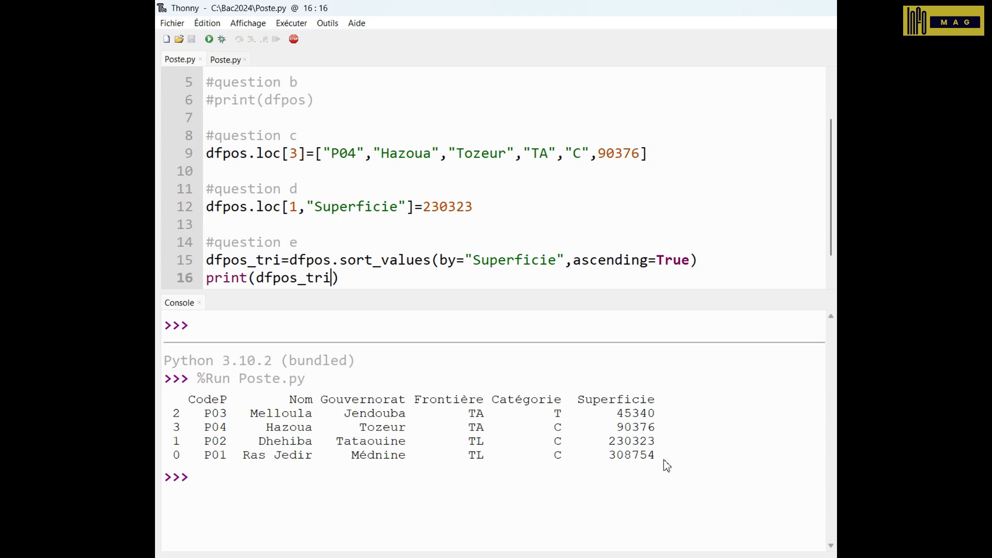
pyautogui.write('.')
pyautogui.write('tail')
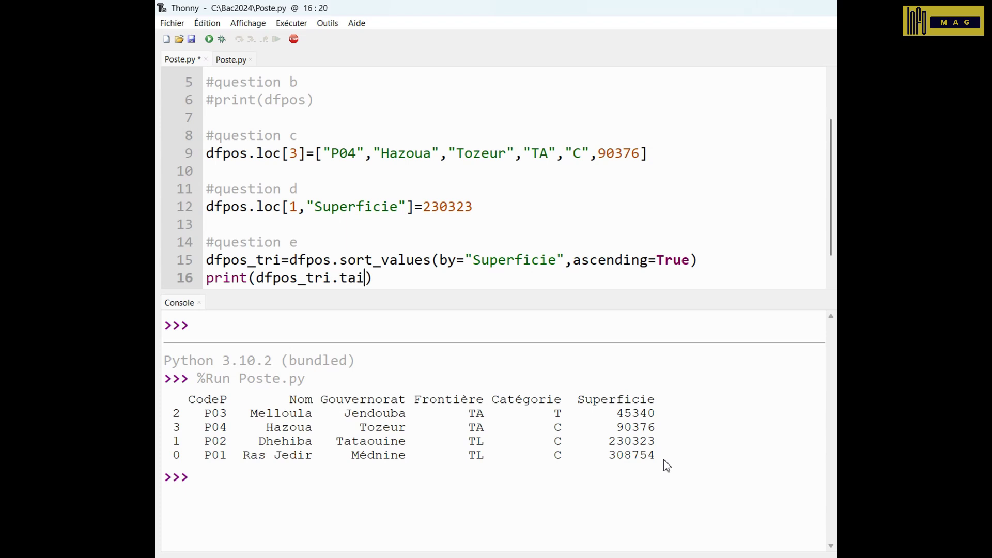
pyautogui.write('(1)')
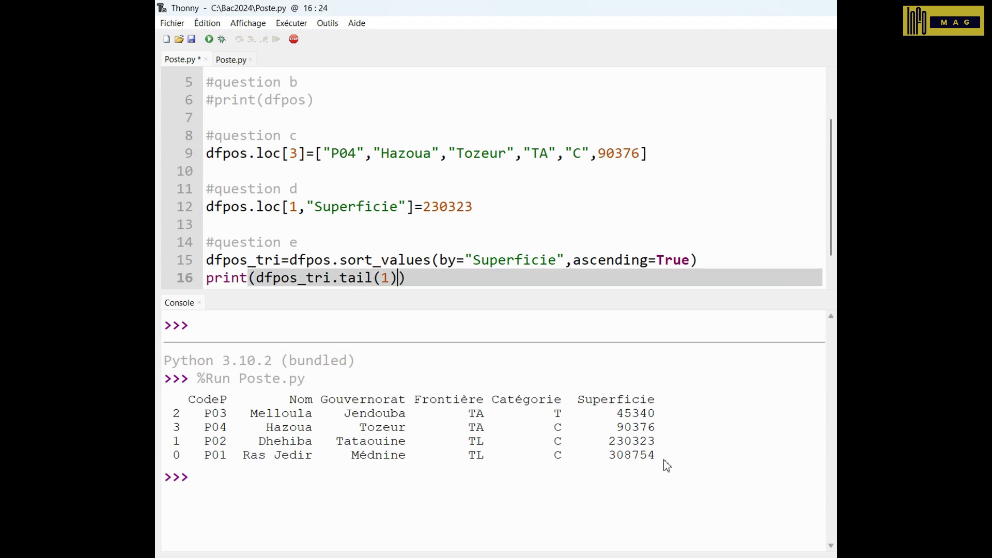
pyautogui.click(210, 40)
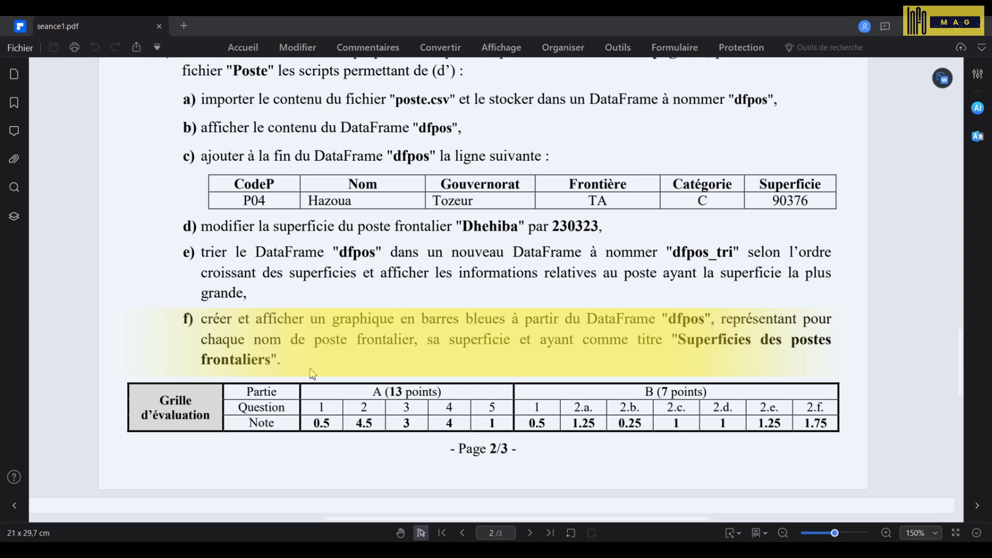
# - Scroll the exam PDF down to page 3's plot.bar syntax reference
pyautogui.scroll(-10, 312, 373)
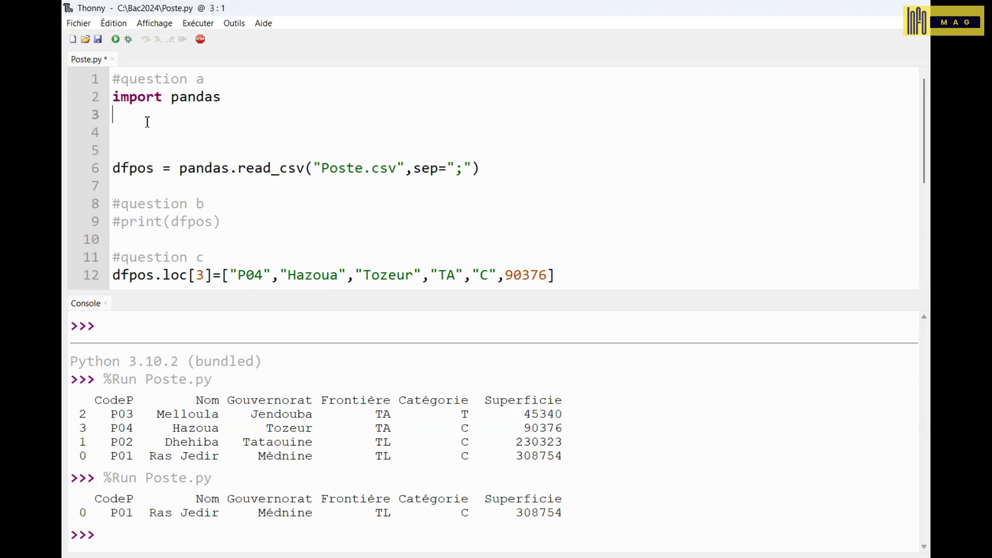
# - Import matplotlib.pyplot as plt and write dfpos.plot.bar with x="Nom" and y="Superficie"
pyautogui.write('import matplotlib.pyplot as plt')
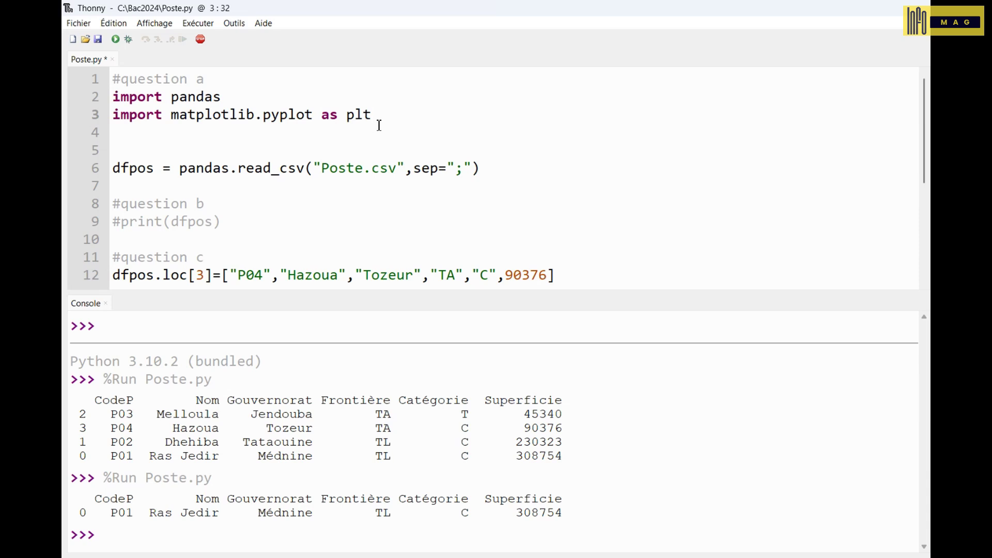
pyautogui.scroll(-4, 378, 126)
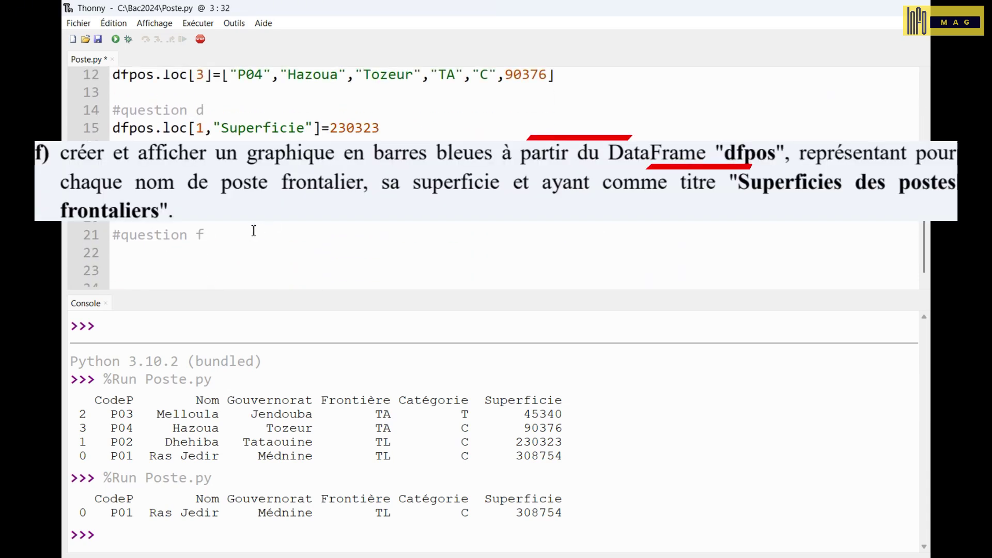
pyautogui.click(162, 256)
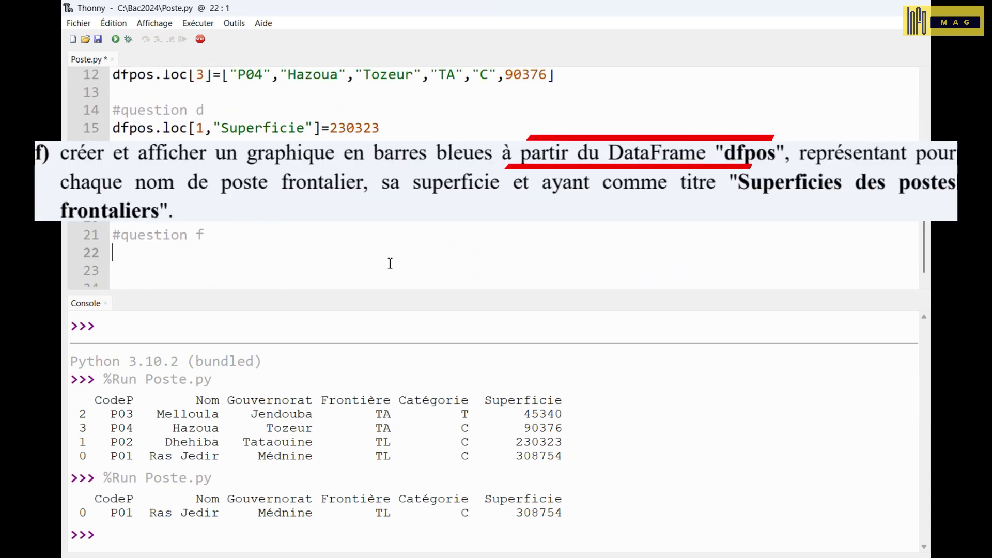
pyautogui.write('dfpos.plot.bar(x="" , y="")')
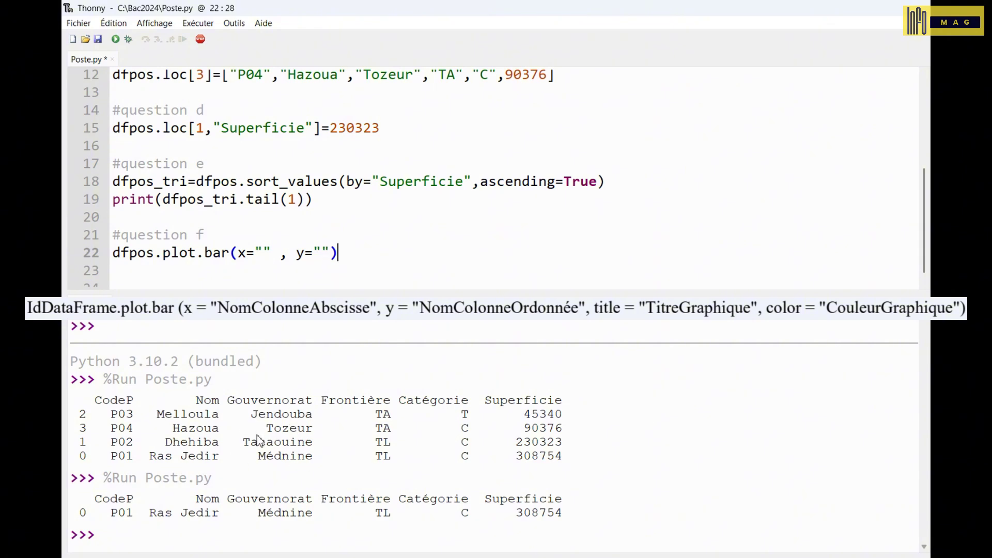
pyautogui.doubleClick(207, 404)
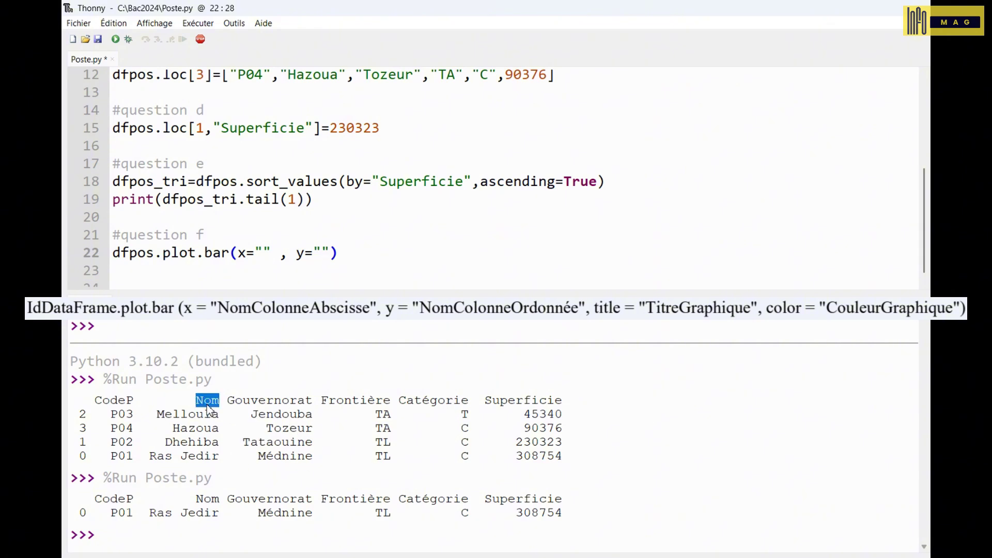
pyautogui.click(262, 253)
pyautogui.write('Nom')
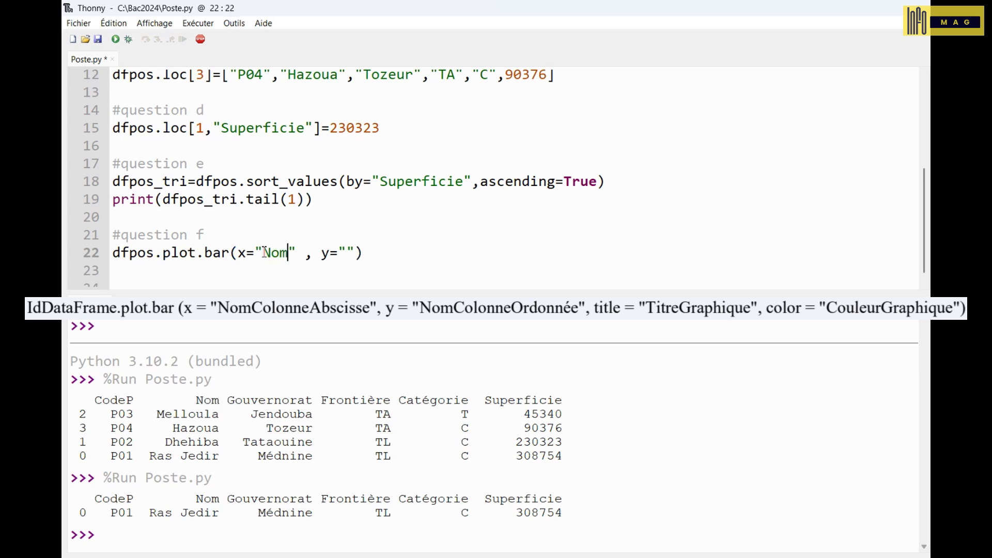
pyautogui.doubleClick(509, 401)
pyautogui.hotkey('ctrl', 'c')
pyautogui.click(346, 254)
pyautogui.hotkey('ctrl', 'v')
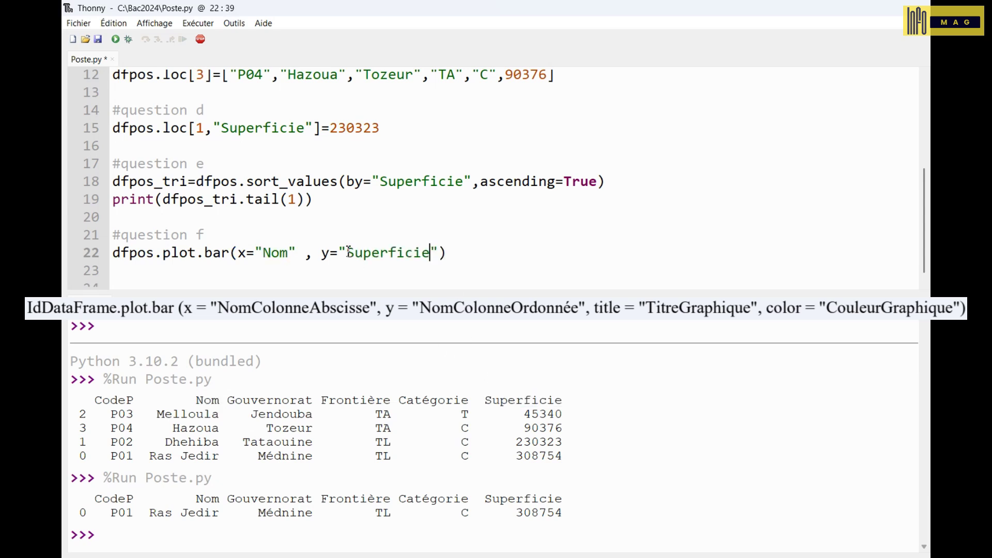
# - Give the bar chart title 'Superficies des postes frontaliers', color 'blue', then add plt.show()
pyautogui.write(', title=""')
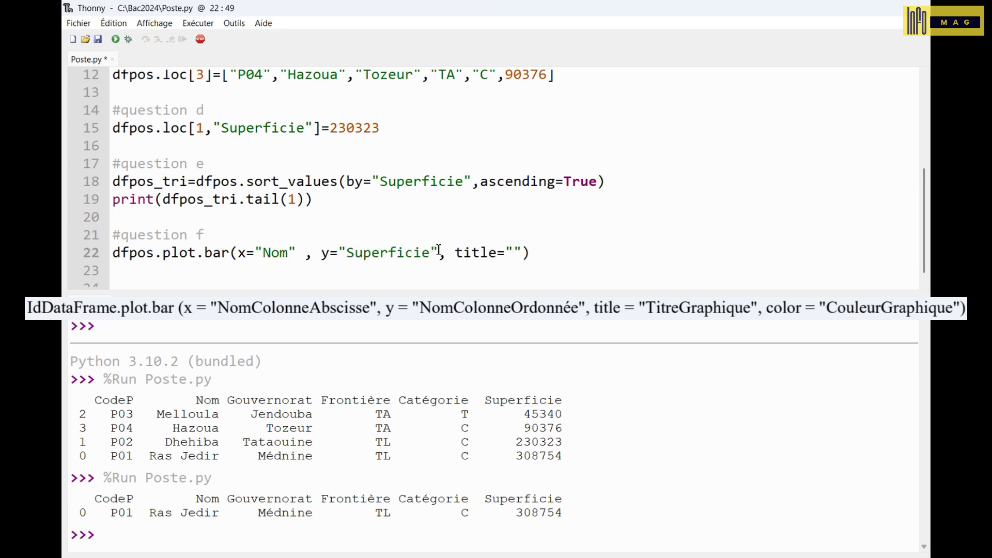
pyautogui.write('Superficie des postes f')
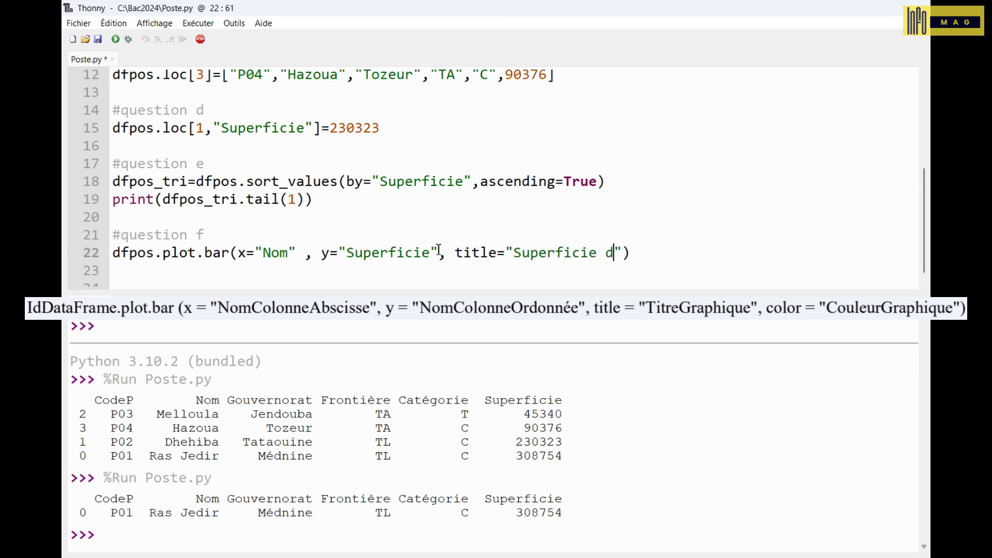
pyautogui.write('rontaliers')
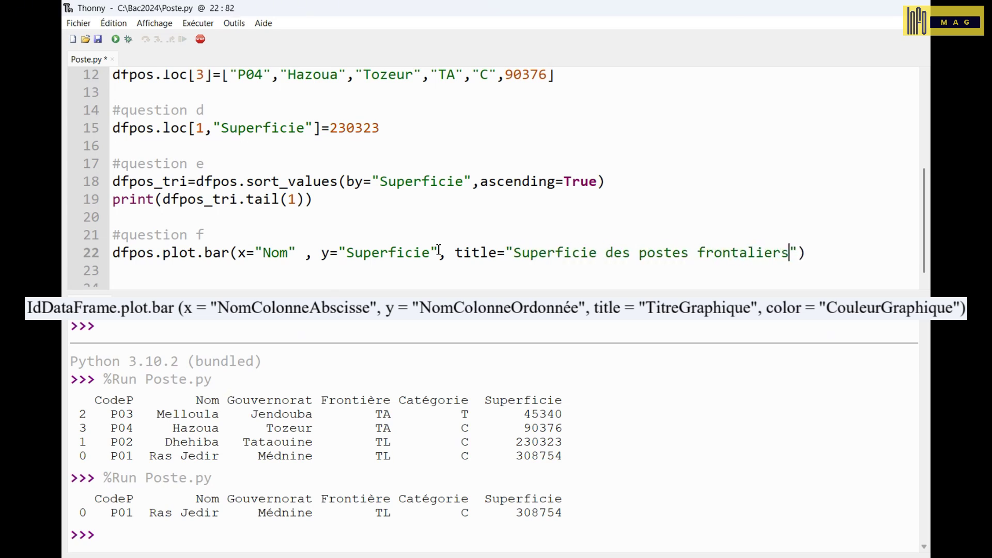
pyautogui.click(597, 253)
pyautogui.write('s')
pyautogui.press('End')
pyautogui.press('Left')
pyautogui.write(', ')
pyautogui.write('color=""')
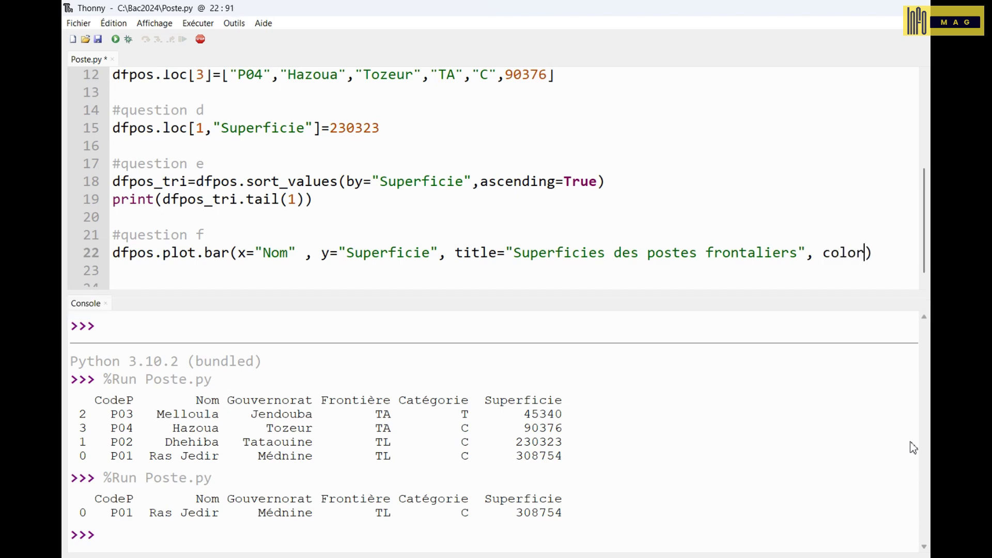
pyautogui.write('blue')
pyautogui.hotkey('ctrl', '-')
pyautogui.click(841, 264)
pyautogui.write('plt.')
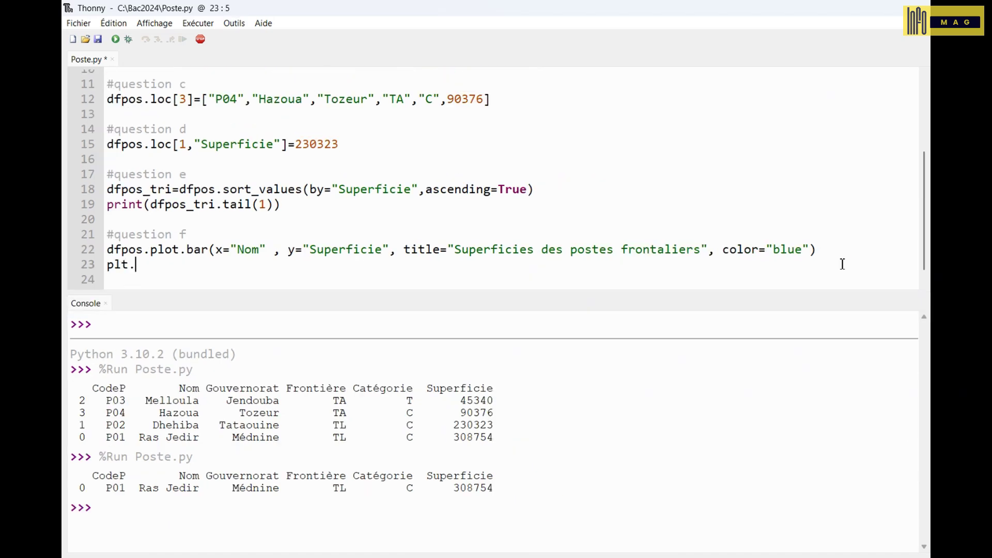
pyautogui.write('show()')
# - Run the script and enlarge the Figure 1 window to reveal the full post names
pyautogui.click(115, 41)
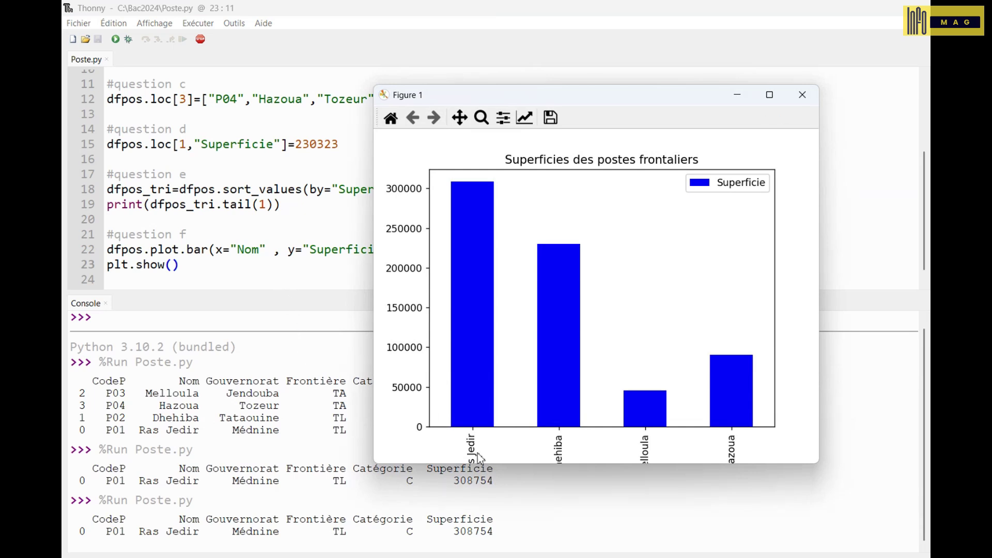
pyautogui.moveTo(494, 463); pyautogui.dragTo(507, 511)
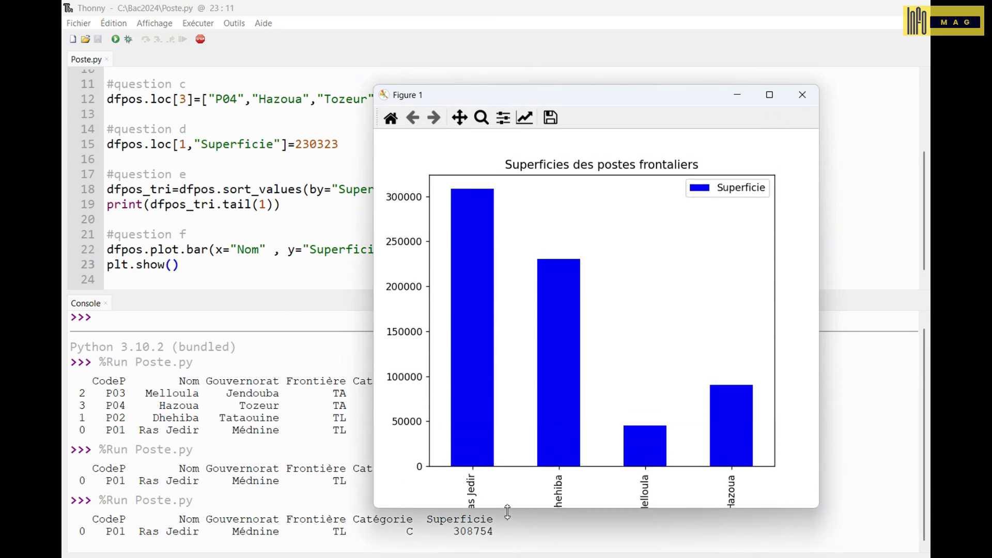